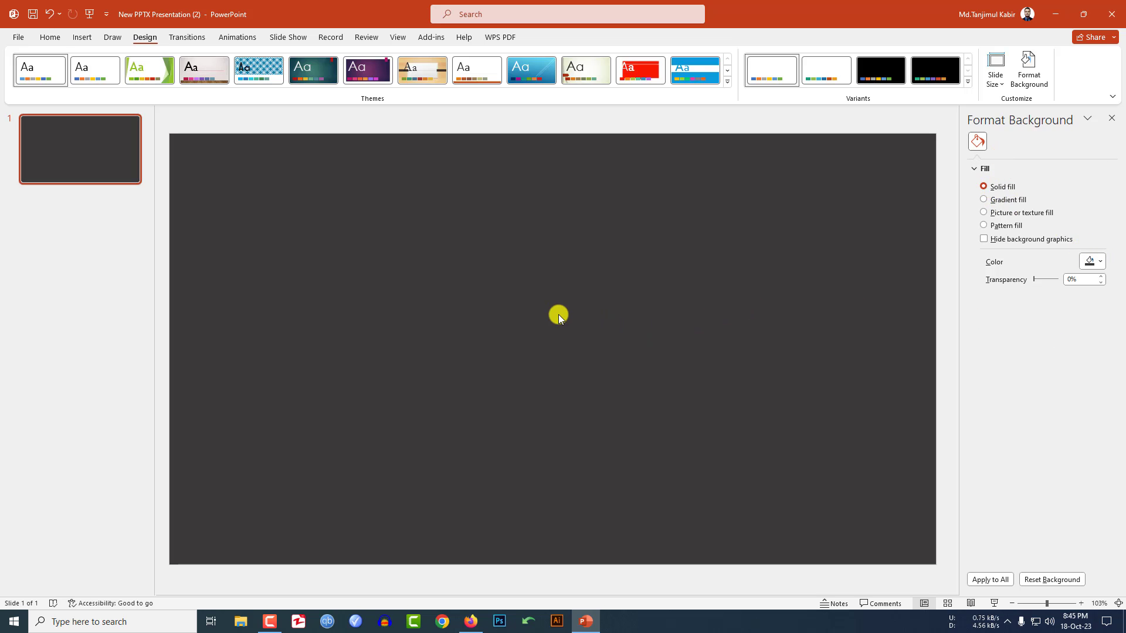
# Open the Shapes gallery from the Insert ribbon on the dark grey slide.
pyautogui.click(82, 37)
pyautogui.click(198, 83)
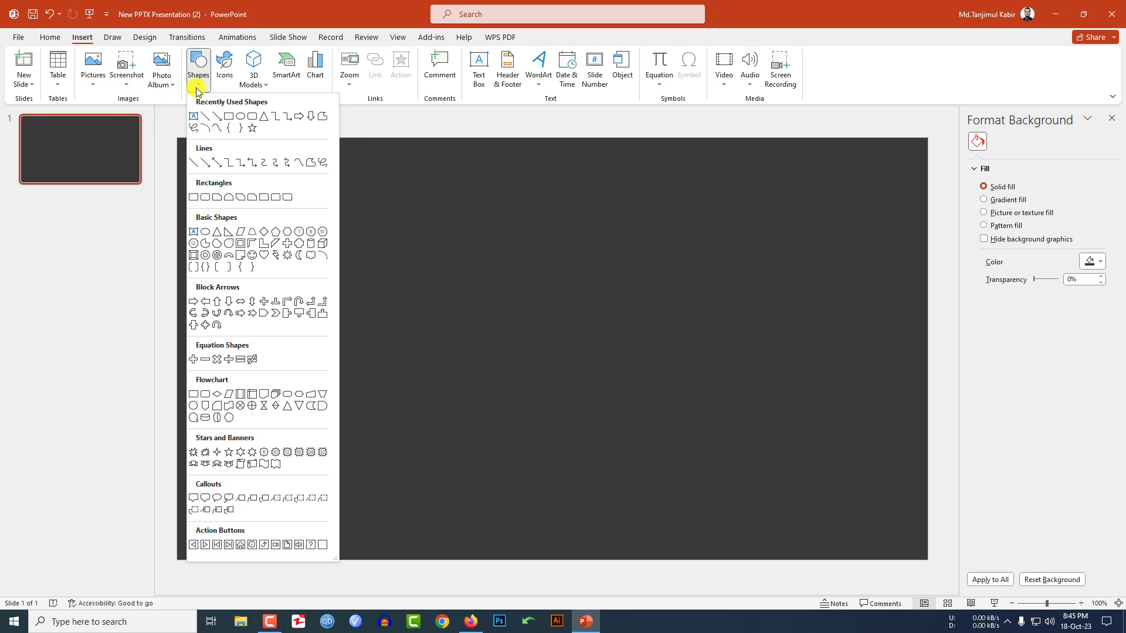
# Draw a Wave shape across the slide and skew it into a slanted band.
pyautogui.click(263, 464)
pyautogui.moveTo(164, 306)
pyautogui.mouseDown()
pyautogui.moveTo(360, 387)
pyautogui.moveTo(939, 400)
pyautogui.mouseUp()
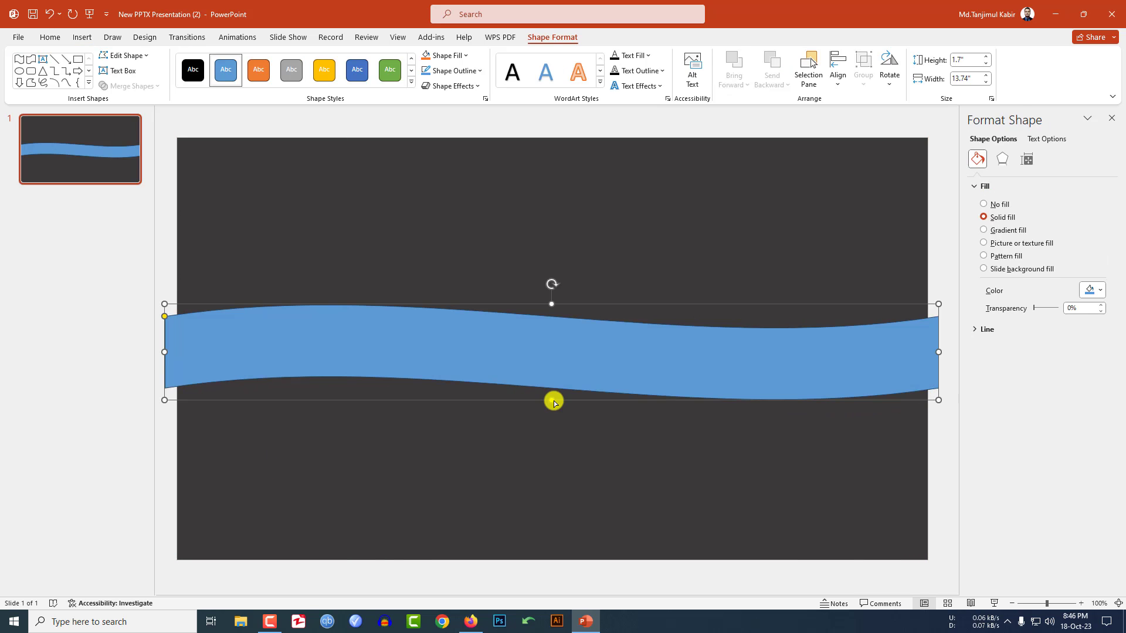
pyautogui.moveTo(553, 403); pyautogui.dragTo(506, 397)
pyautogui.scroll(-2, 398, 373)
pyautogui.scroll(-1, 399, 375)
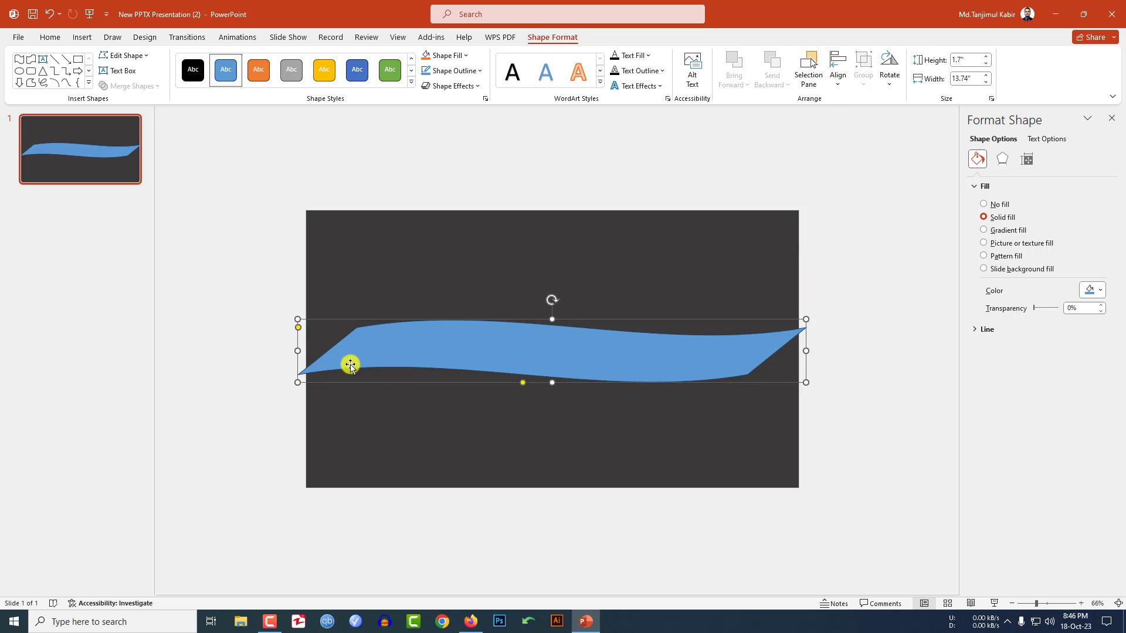
pyautogui.moveTo(301, 351); pyautogui.dragTo(237, 350)
pyautogui.moveTo(525, 402); pyautogui.dragTo(507, 400)
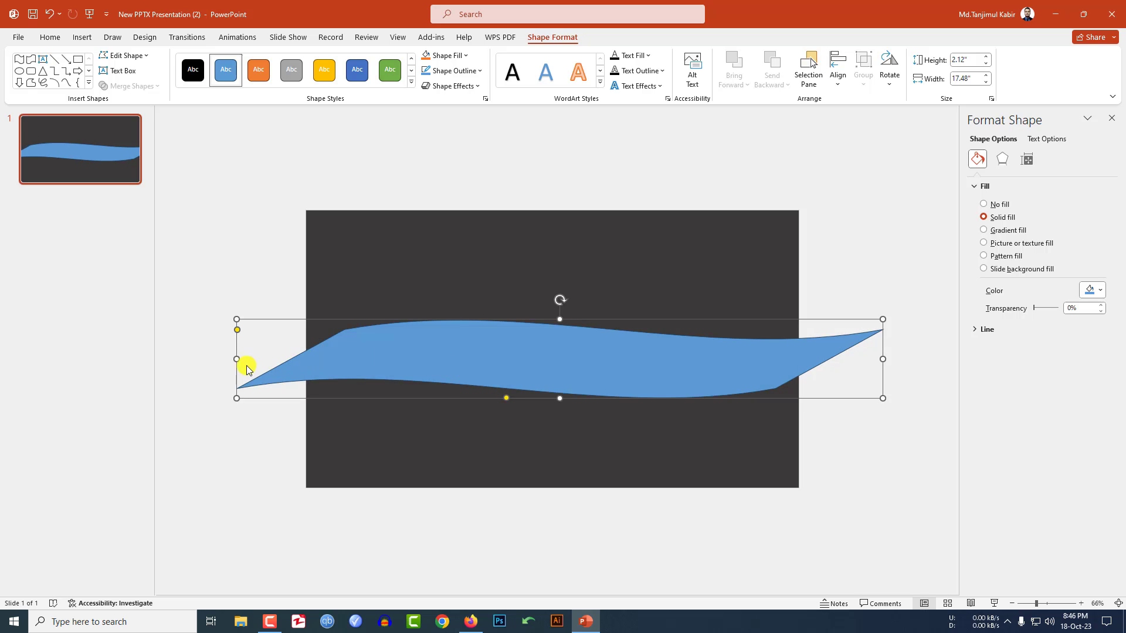
# Stretch the wave past both slide edges and make it slightly taller.
pyautogui.moveTo(238, 359); pyautogui.dragTo(188, 359)
pyautogui.moveTo(888, 359); pyautogui.dragTo(938, 351)
pyautogui.moveTo(562, 386); pyautogui.dragTo(561, 391)
pyautogui.click(465, 373)
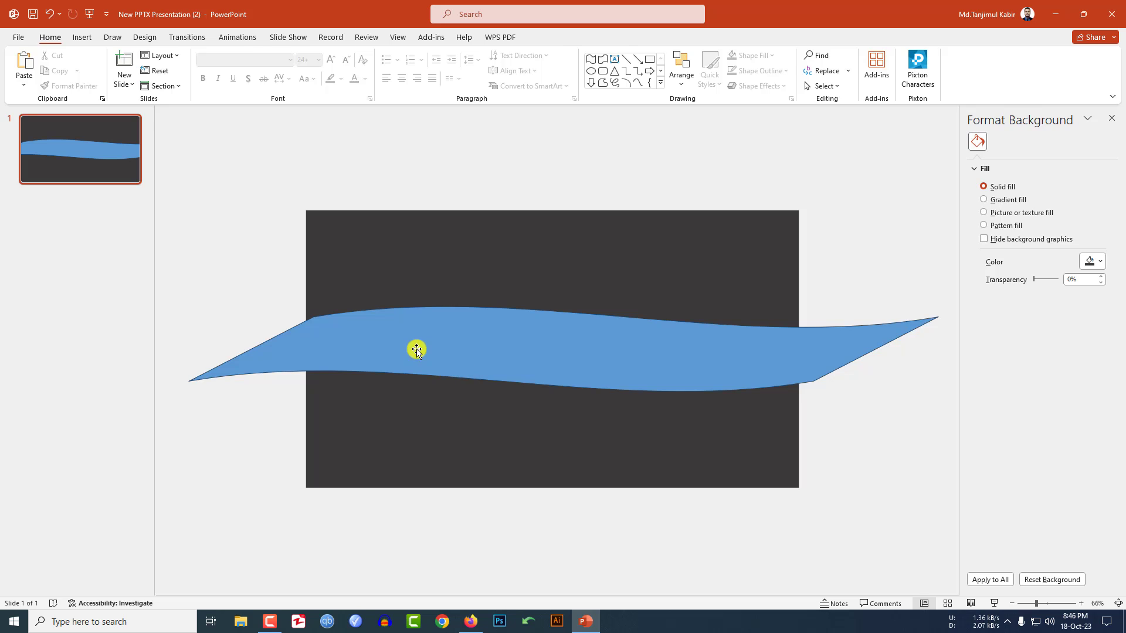
pyautogui.moveTo(520, 344); pyautogui.dragTo(514, 345)
# Set the wave's Shape Outline to No Outline.
pyautogui.click(478, 73)
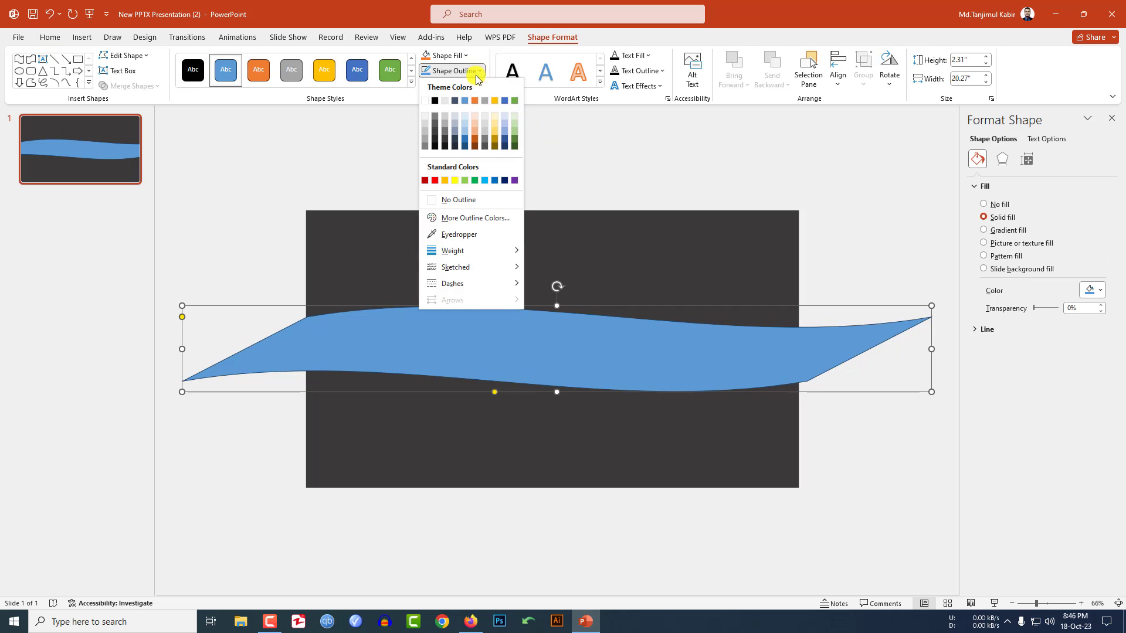
pyautogui.click(456, 201)
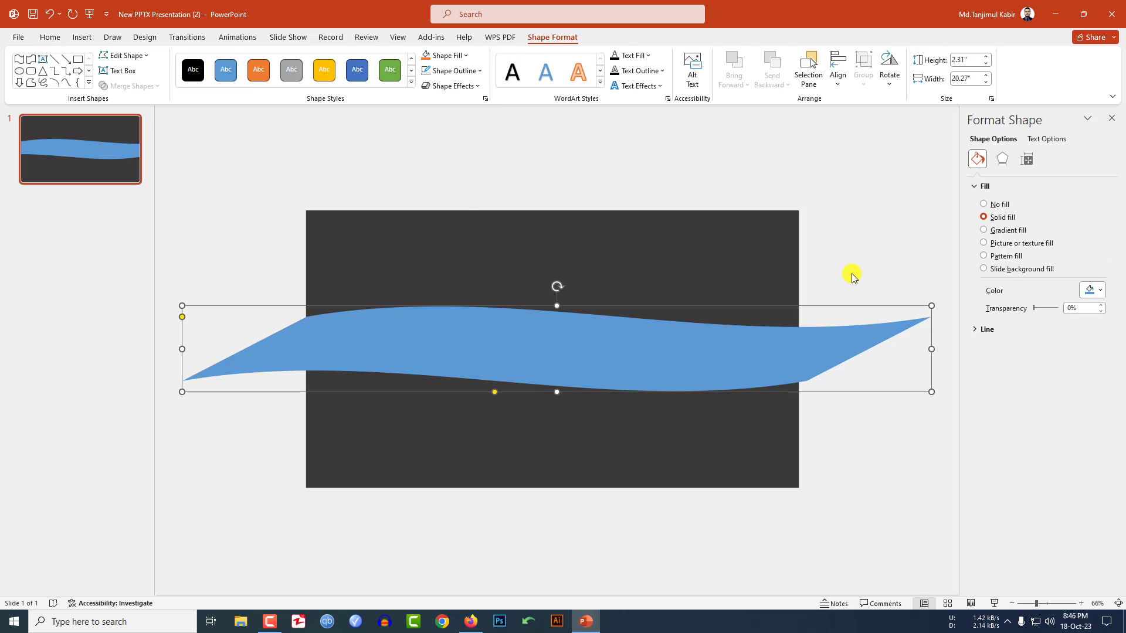
pyautogui.click(761, 256)
pyautogui.click(82, 39)
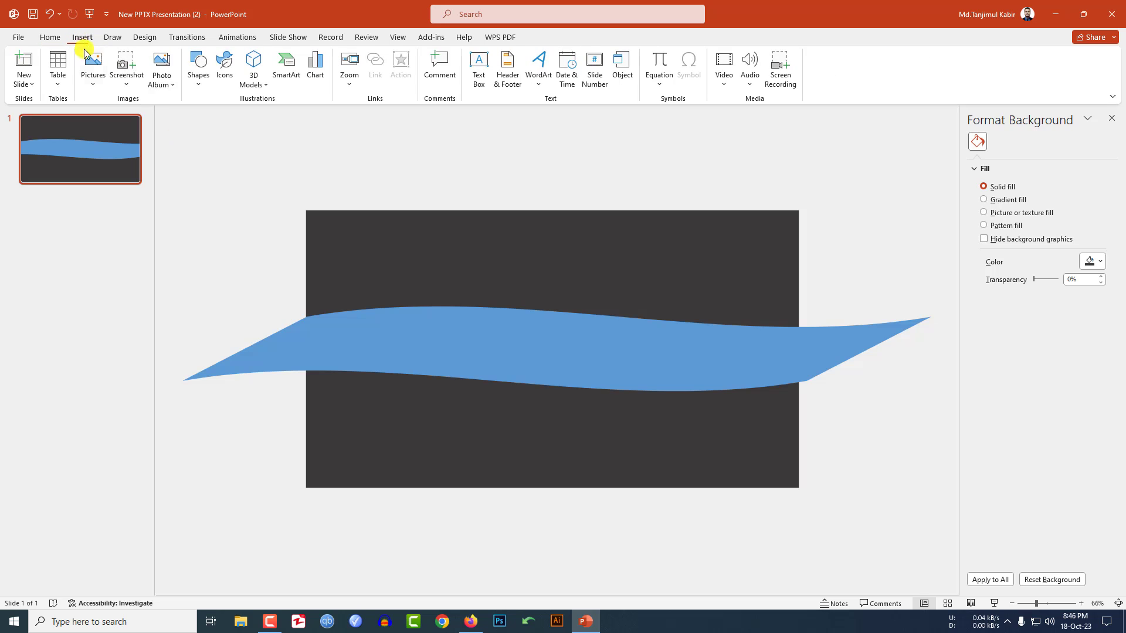
# Draw an outline-free rectangle covering the whole slide.
pyautogui.click(198, 74)
pyautogui.click(251, 119)
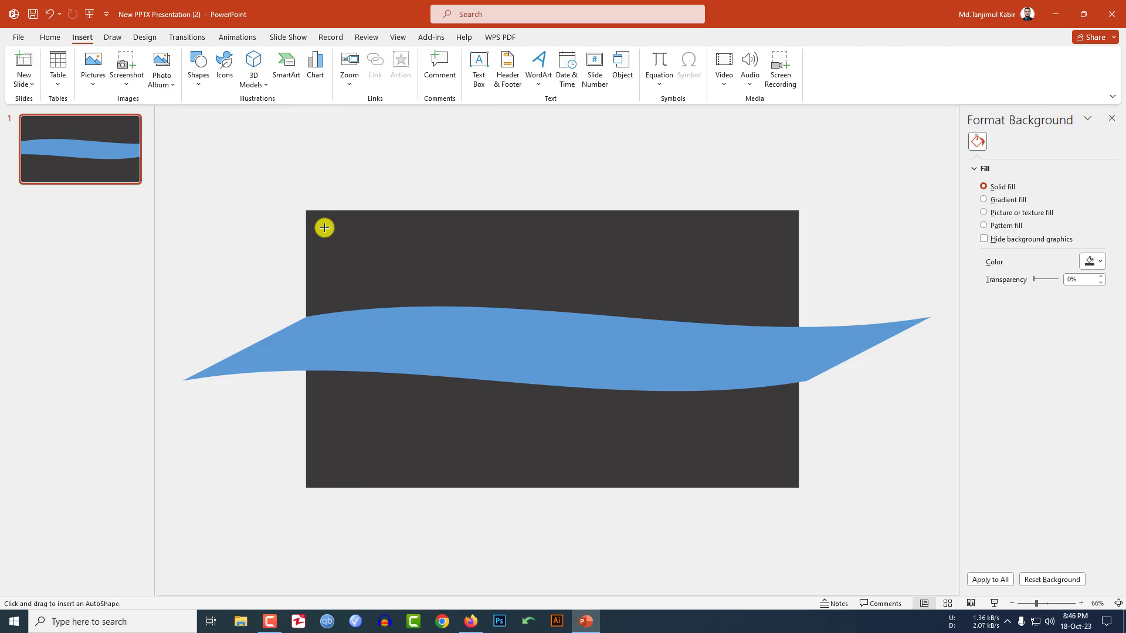
pyautogui.moveTo(307, 210); pyautogui.dragTo(797, 485)
pyautogui.click(463, 71)
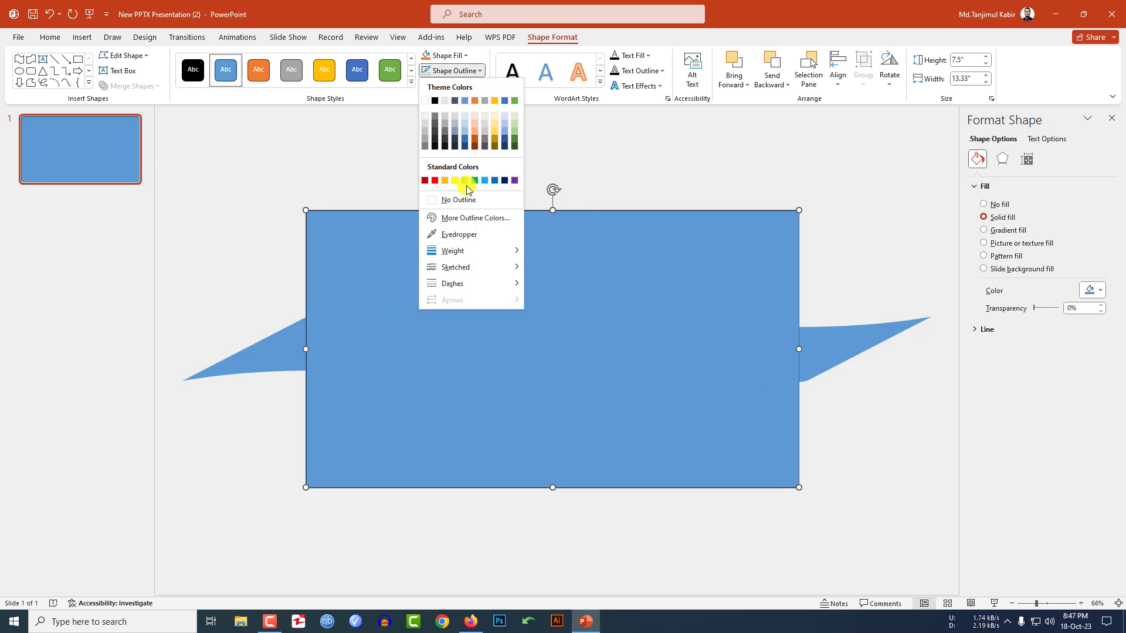
pyautogui.click(465, 203)
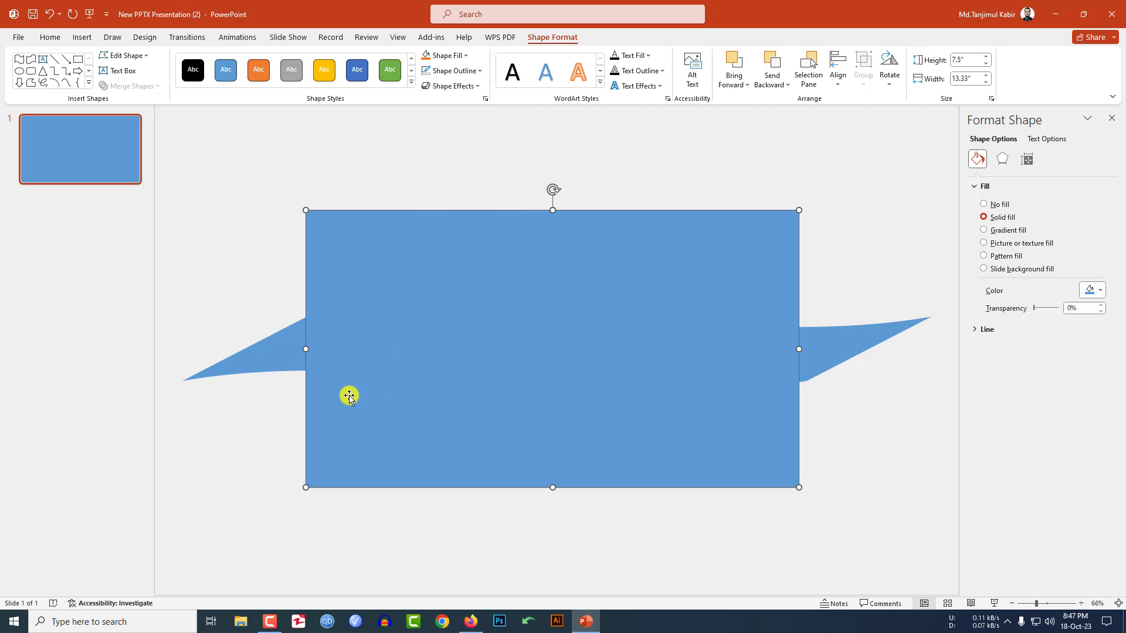
# Fragment the rectangle and wave together with Merge Shapes.
pyautogui.keyDown('shift'); pyautogui.click(268, 354); pyautogui.keyUp('shift')
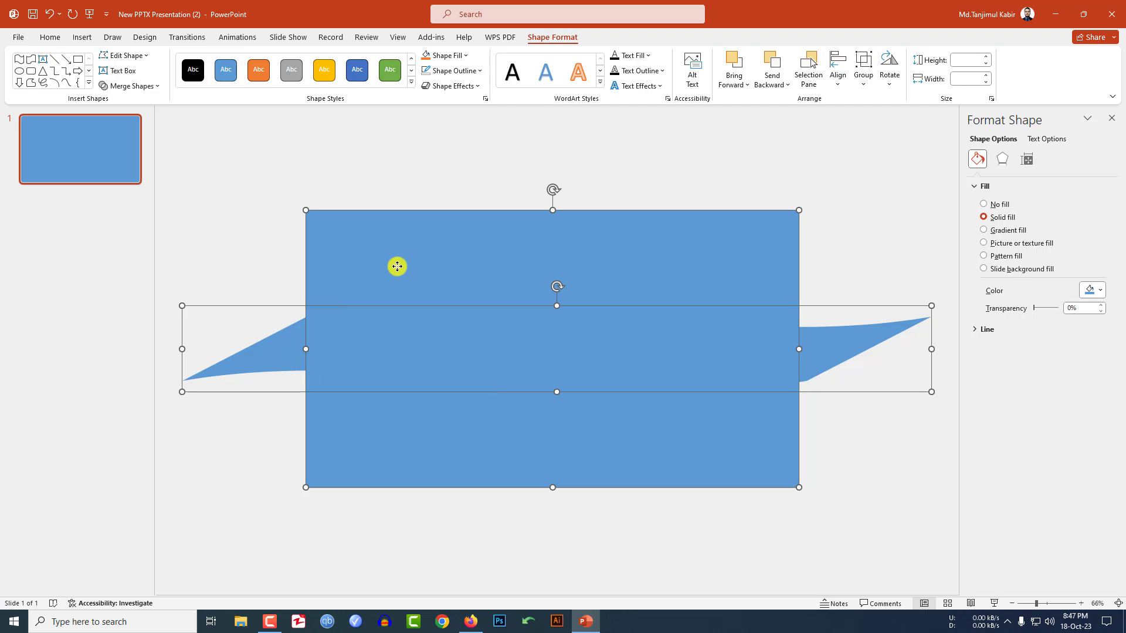
pyautogui.click(156, 87)
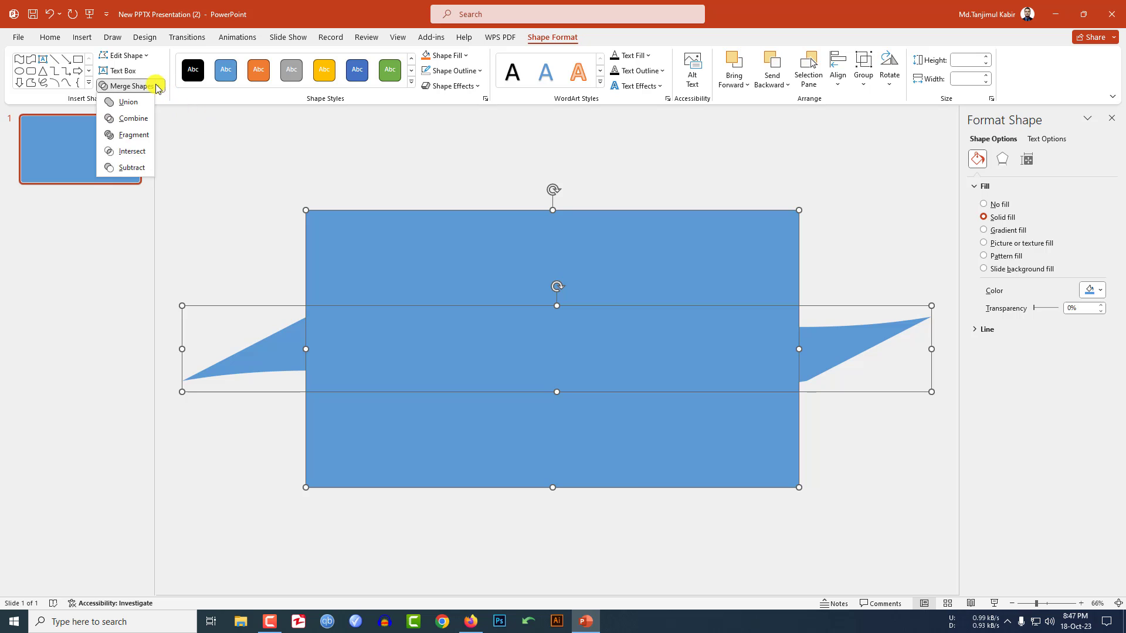
pyautogui.click(134, 139)
pyautogui.click(209, 230)
# Delete the top and bottom rectangle pieces and the wave tip left of the slide.
pyautogui.click(466, 256)
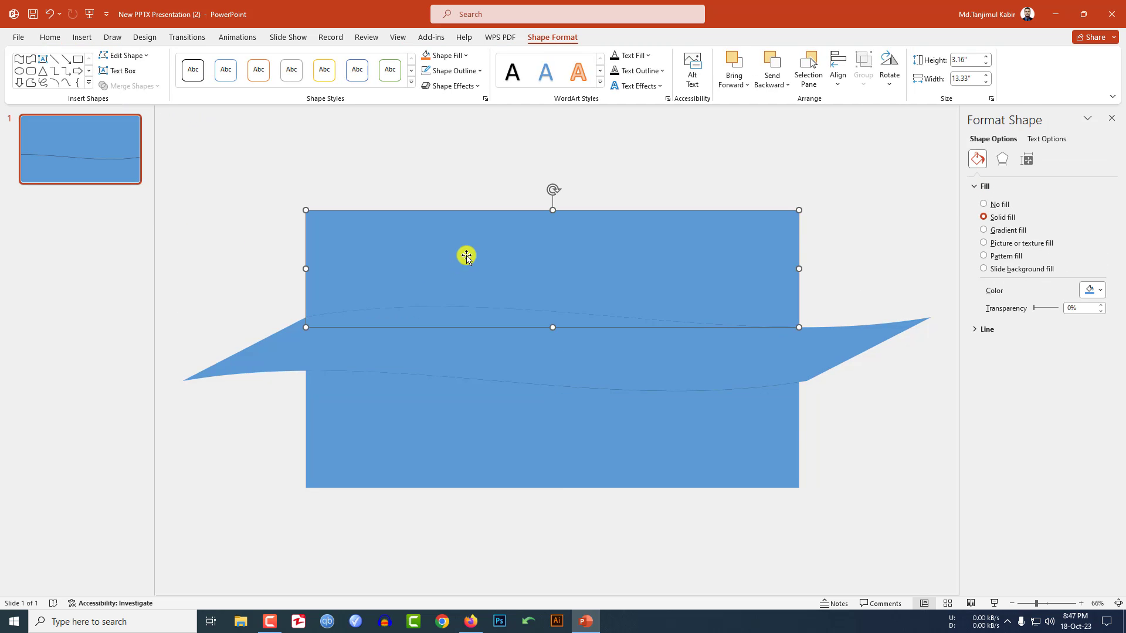
pyautogui.press('Delete')
pyautogui.click(503, 422)
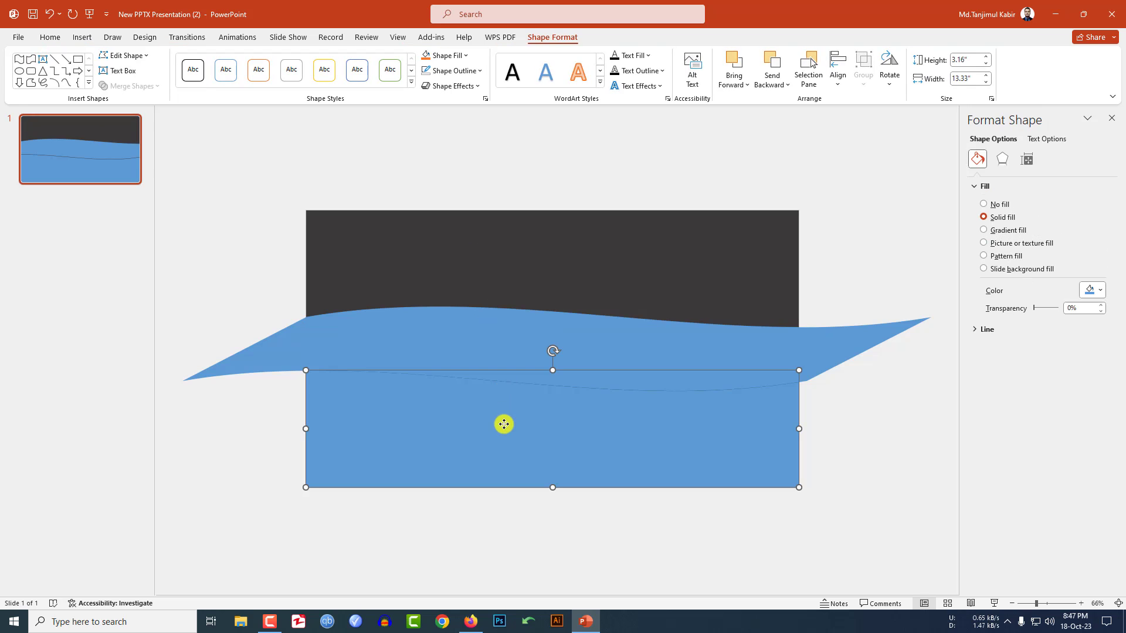
pyautogui.press('Delete')
pyautogui.click(273, 355)
pyautogui.press('Delete')
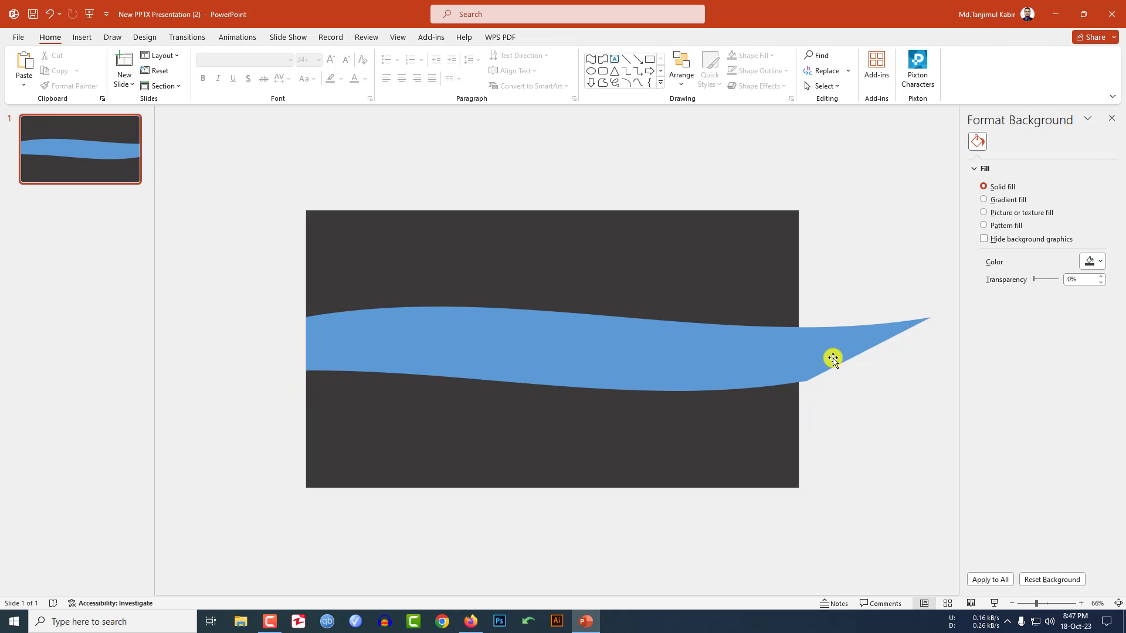
# Delete the right wave tip and fill the trimmed wave grey.
pyautogui.click(829, 355)
pyautogui.press('Delete')
pyautogui.click(563, 346)
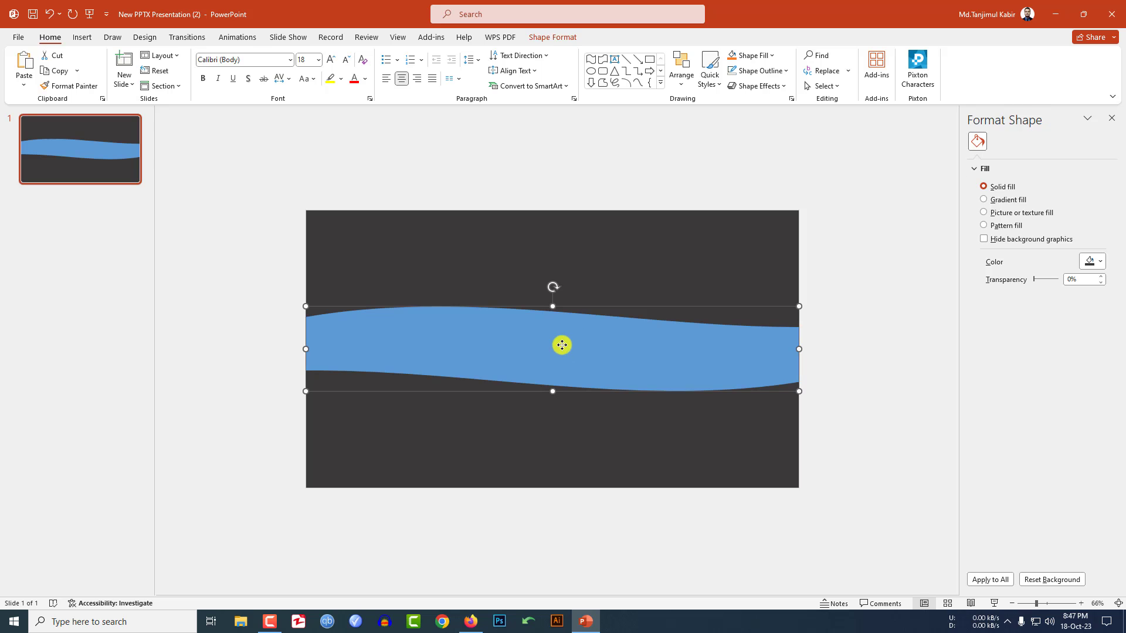
pyautogui.click(552, 38)
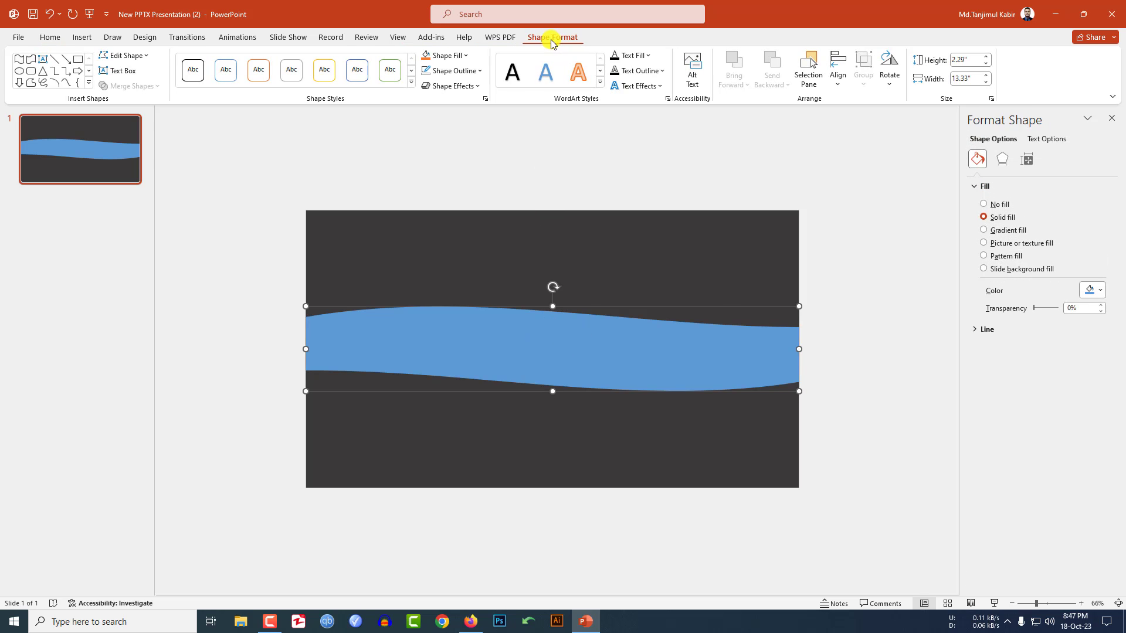
pyautogui.click(467, 57)
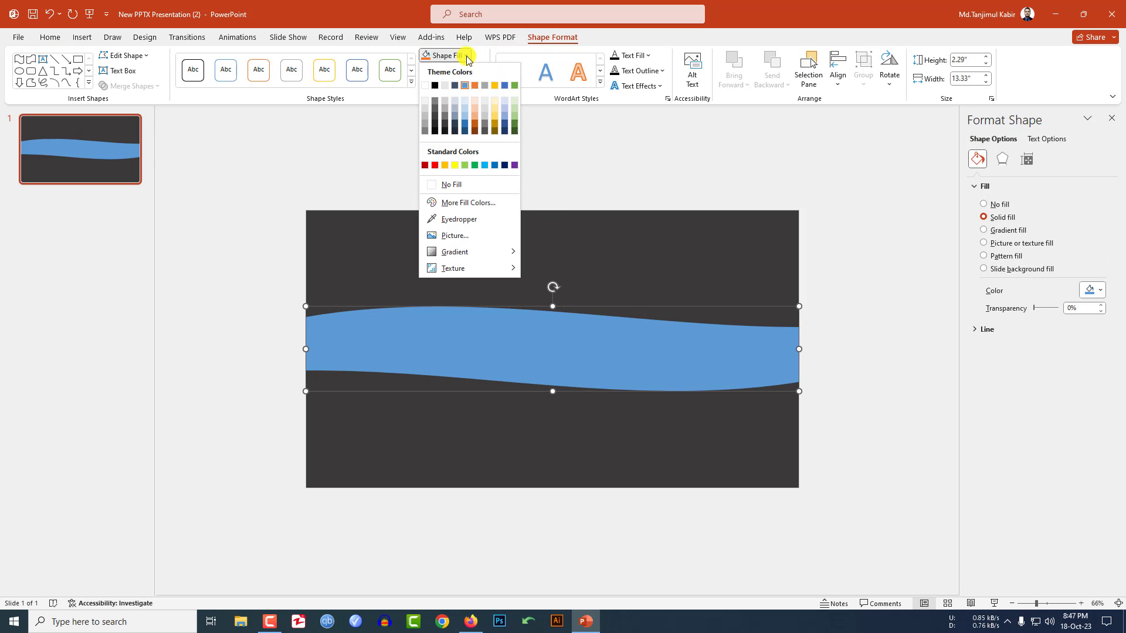
pyautogui.click(445, 114)
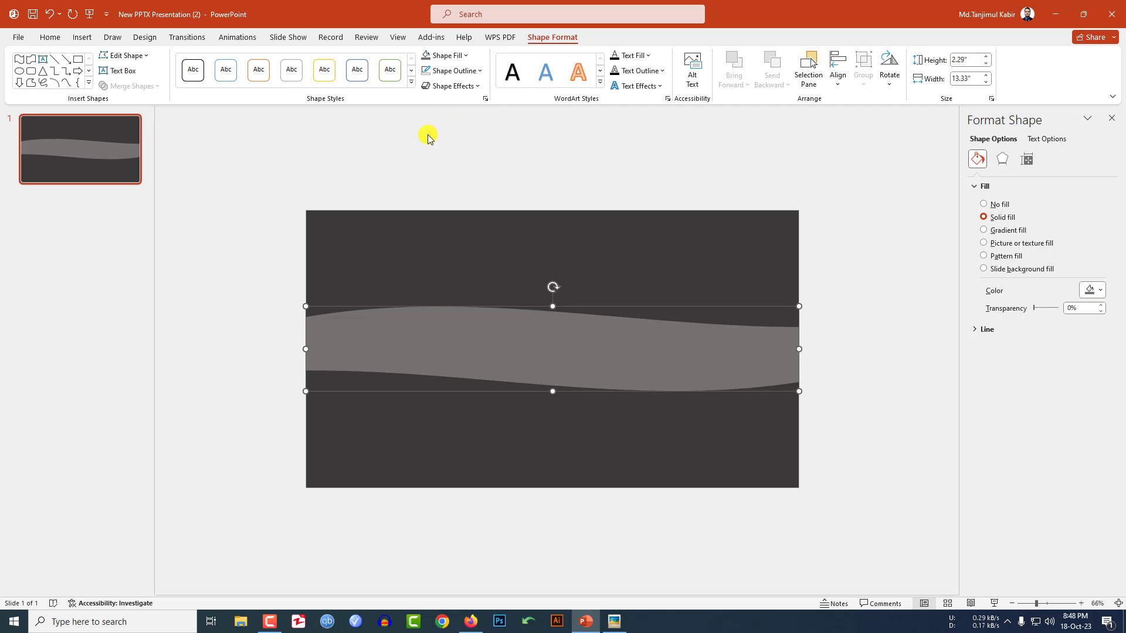
# Apply an Inside: Center shadow to the grey wave.
pyautogui.click(453, 86)
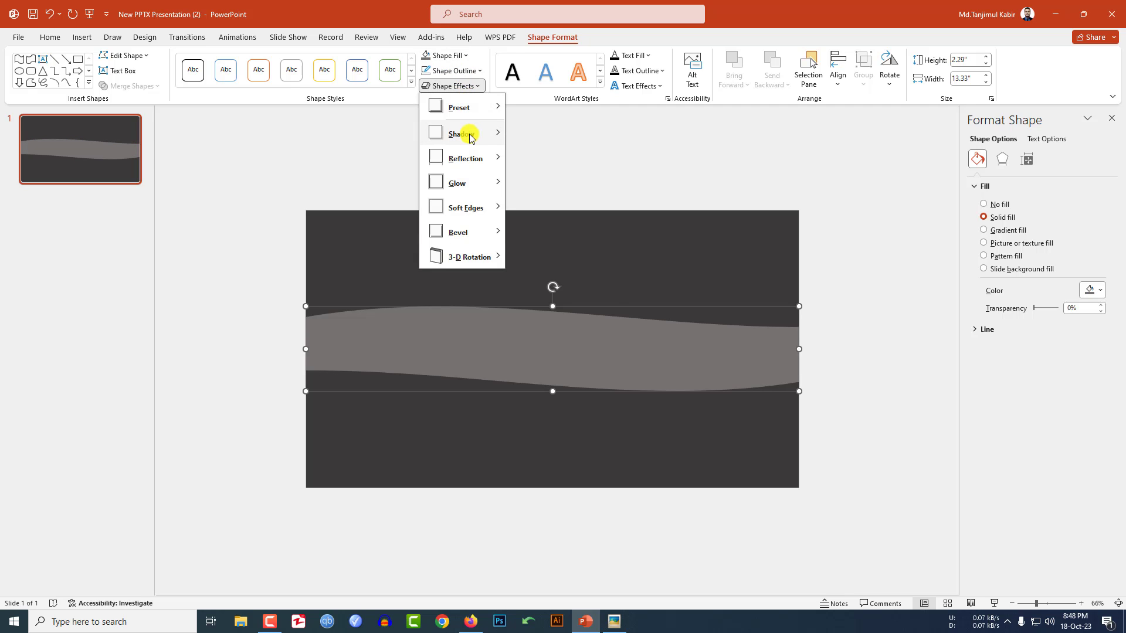
pyautogui.moveTo(470, 137)
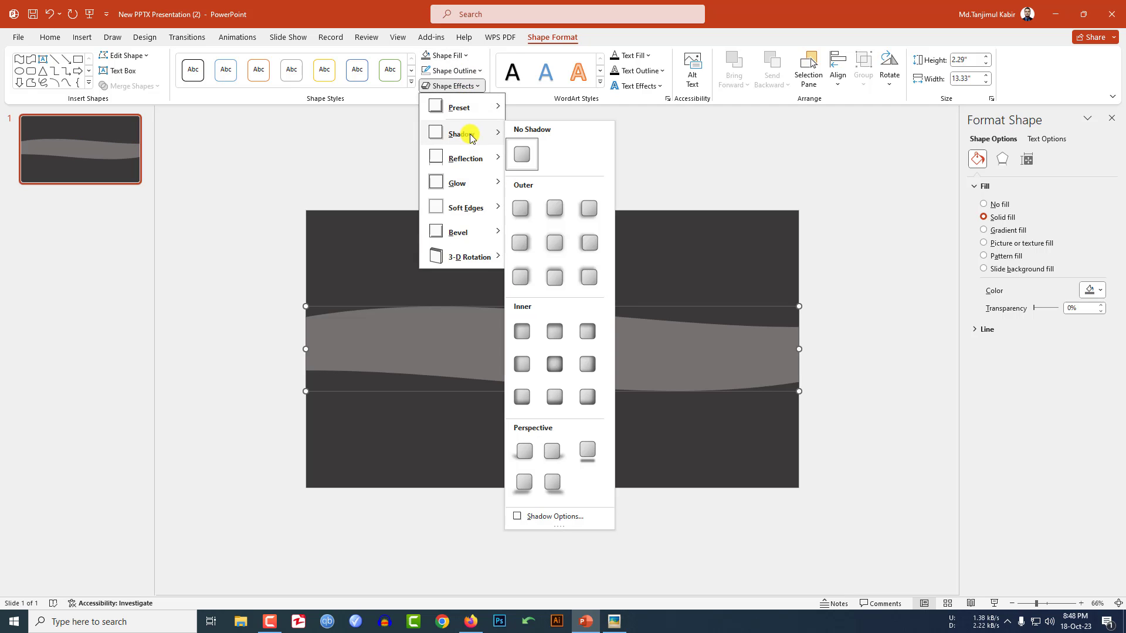
pyautogui.click(555, 364)
pyautogui.click(864, 357)
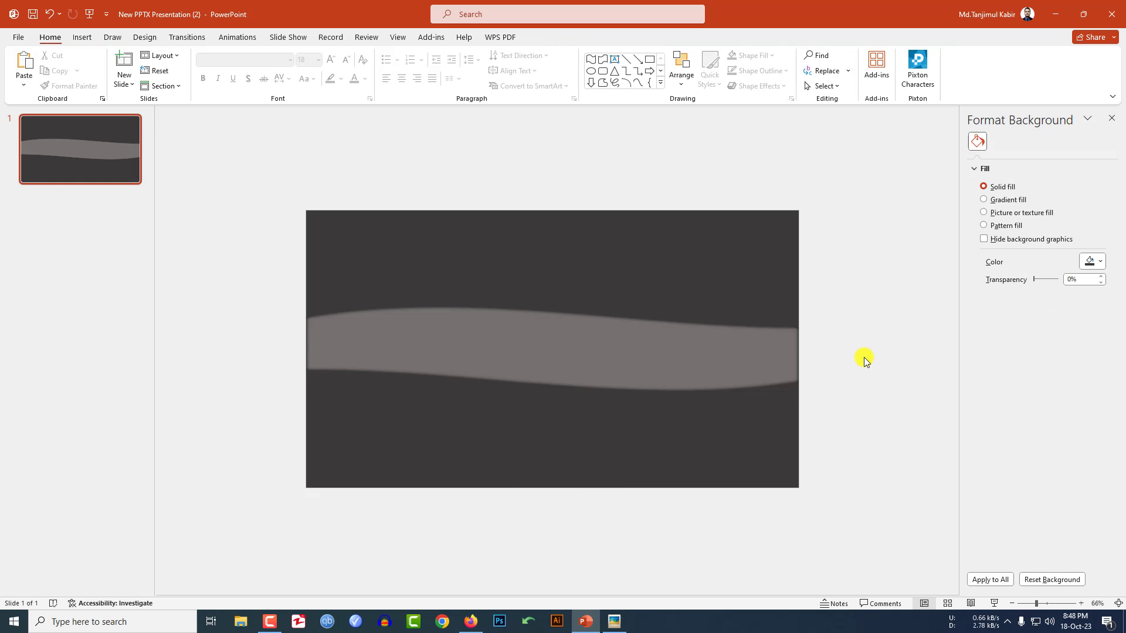
pyautogui.click(82, 37)
# Draw a 3.54" blue circle on the left of the wave with no outline.
pyautogui.click(197, 82)
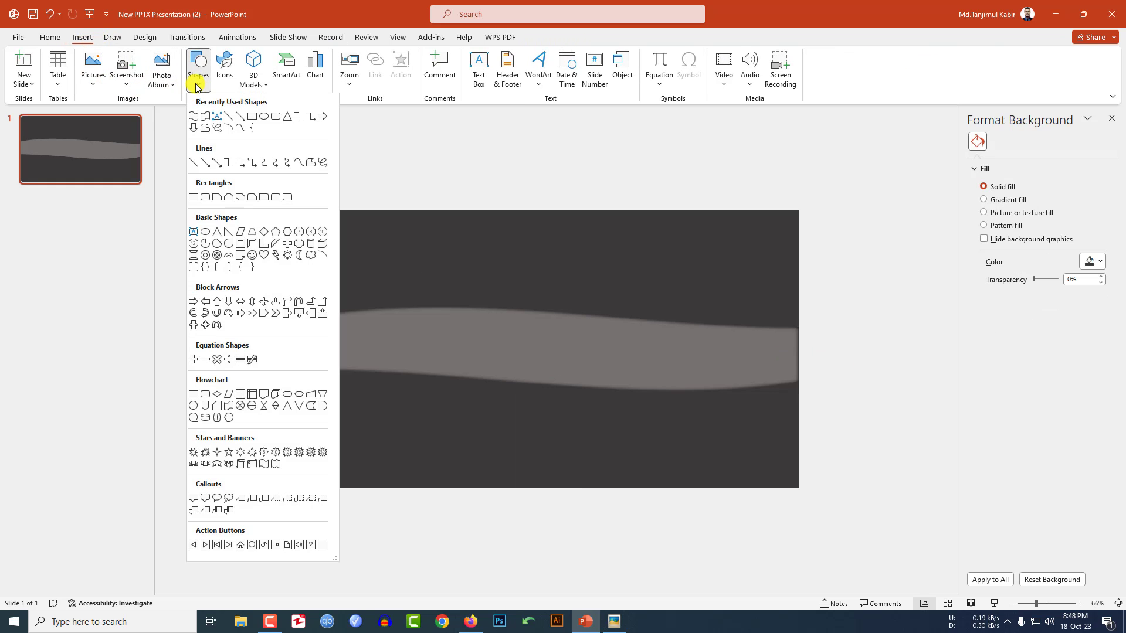
pyautogui.click(259, 115)
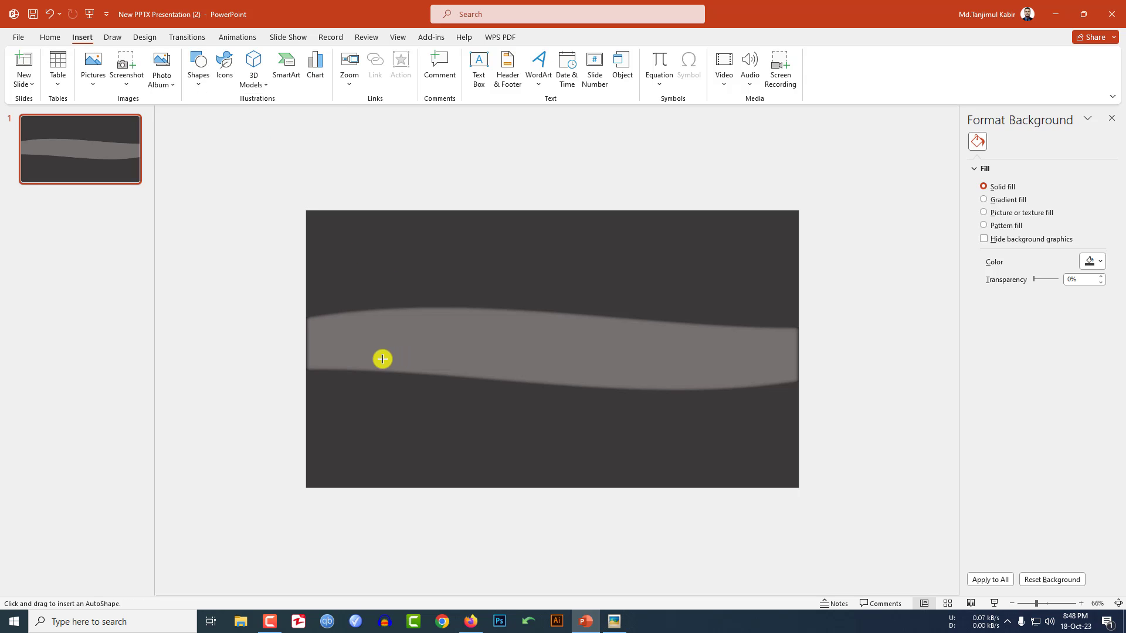
pyautogui.moveTo(359, 294); pyautogui.dragTo(441, 432)
pyautogui.moveTo(430, 385); pyautogui.dragTo(416, 371)
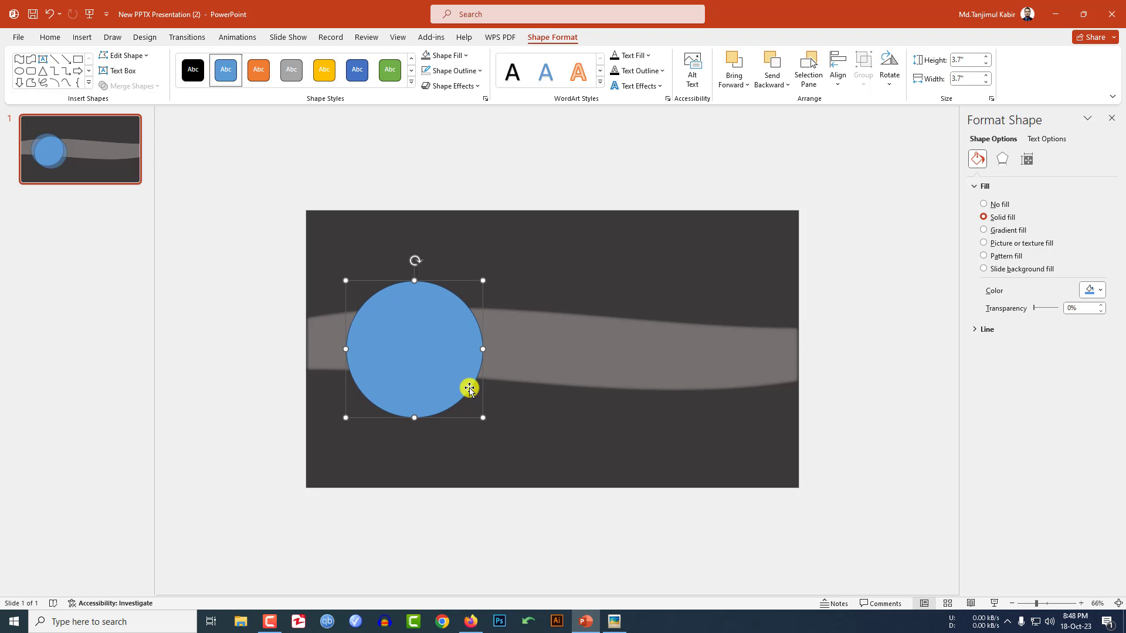
pyautogui.moveTo(481, 416); pyautogui.dragTo(474, 400)
pyautogui.moveTo(439, 348); pyautogui.dragTo(438, 350)
pyautogui.click(452, 71)
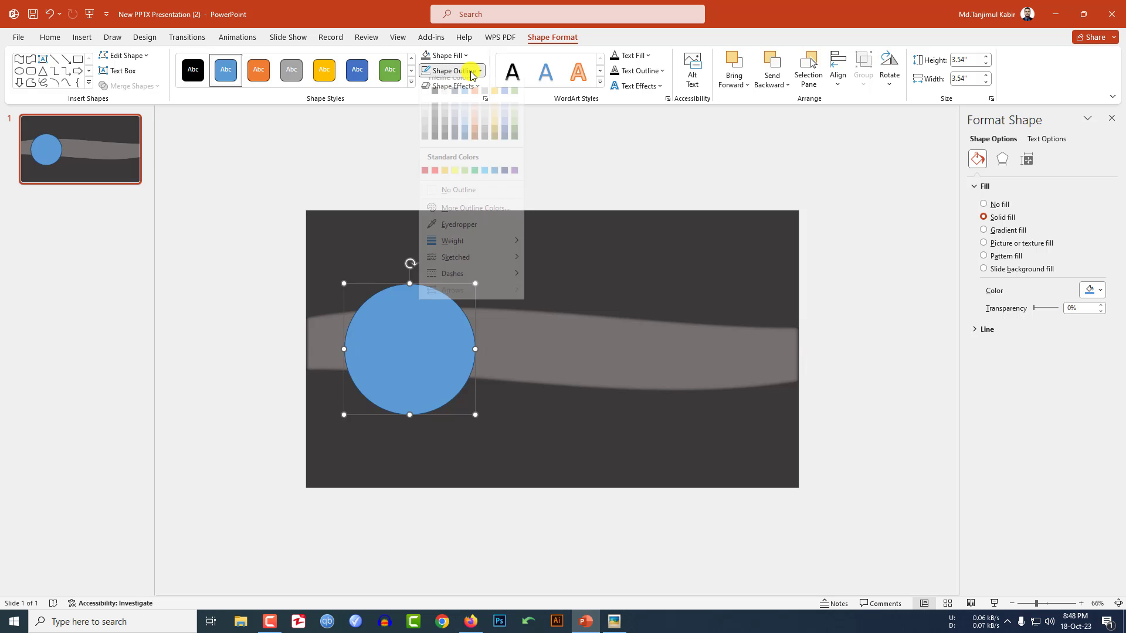
pyautogui.click(449, 200)
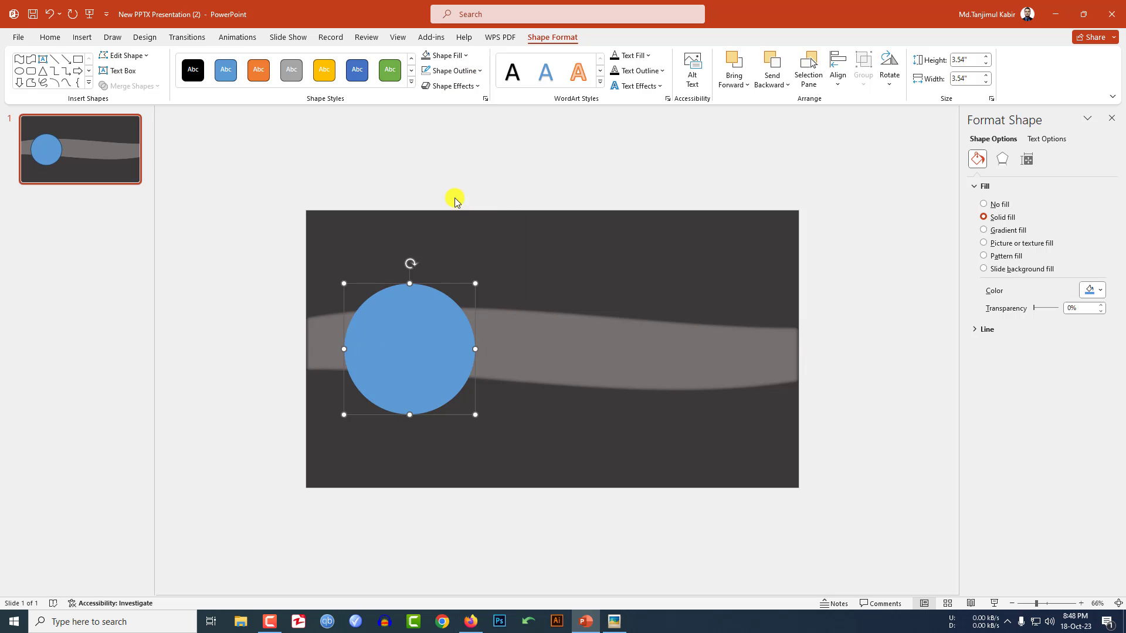
# Duplicate the circle, fill the copy light grey, shrink it to 3.24" and place it over the blue one.
pyautogui.press('Right')
pyautogui.press('Right')
pyautogui.press('Down')
pyautogui.press('Down')
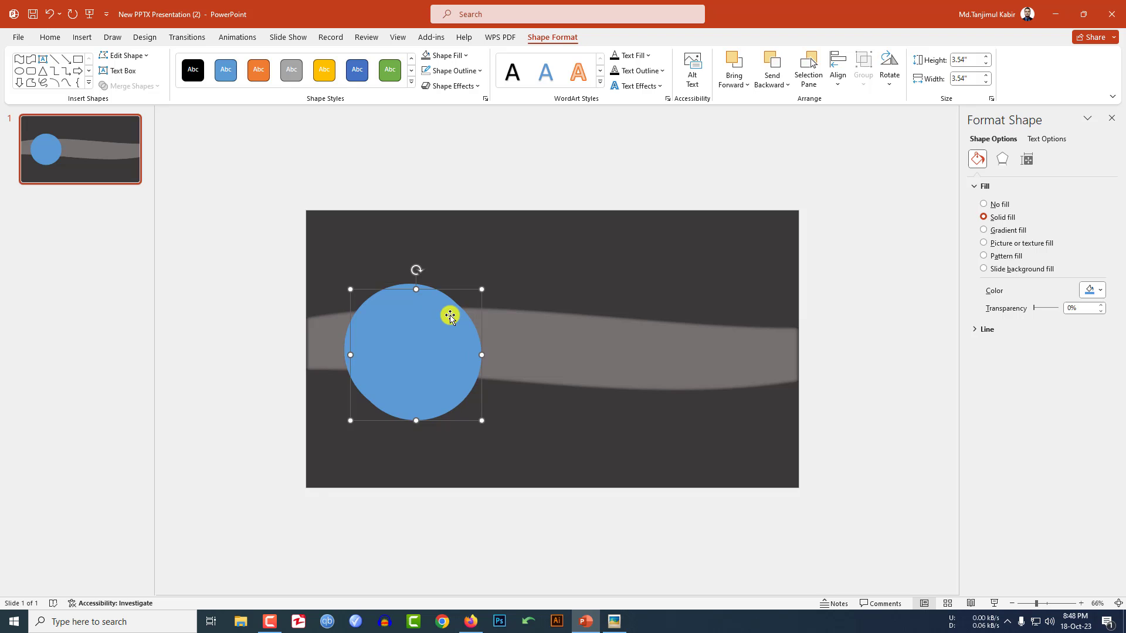
pyautogui.click(444, 55)
pyautogui.click(445, 85)
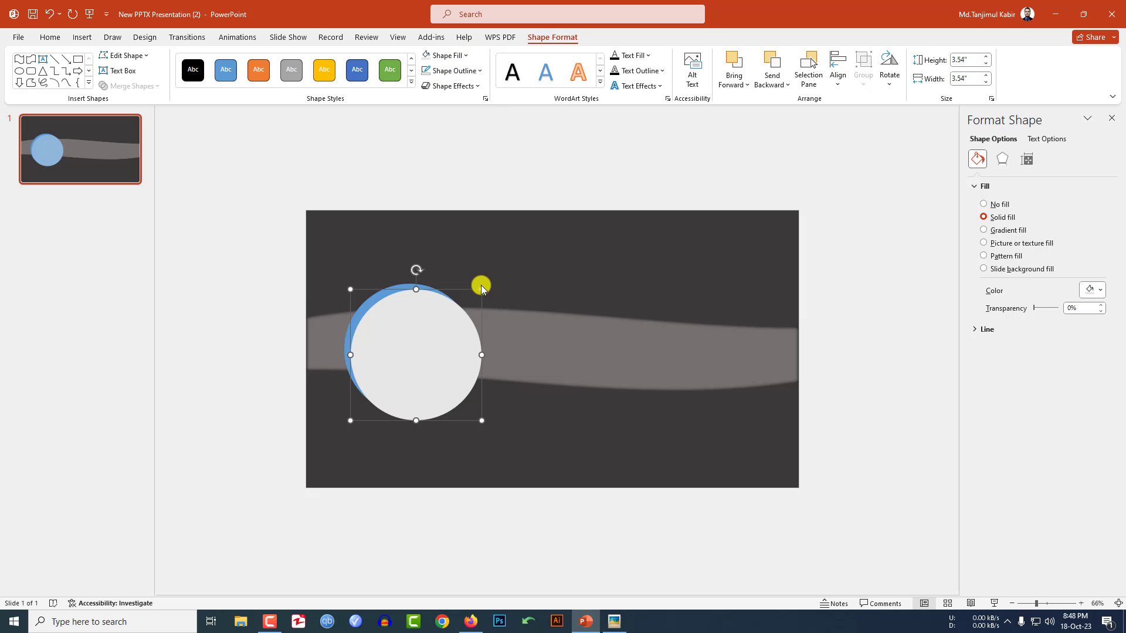
pyautogui.moveTo(482, 287); pyautogui.dragTo(459, 303)
pyautogui.moveTo(411, 350); pyautogui.dragTo(410, 338)
pyautogui.click(485, 259)
pyautogui.click(437, 289)
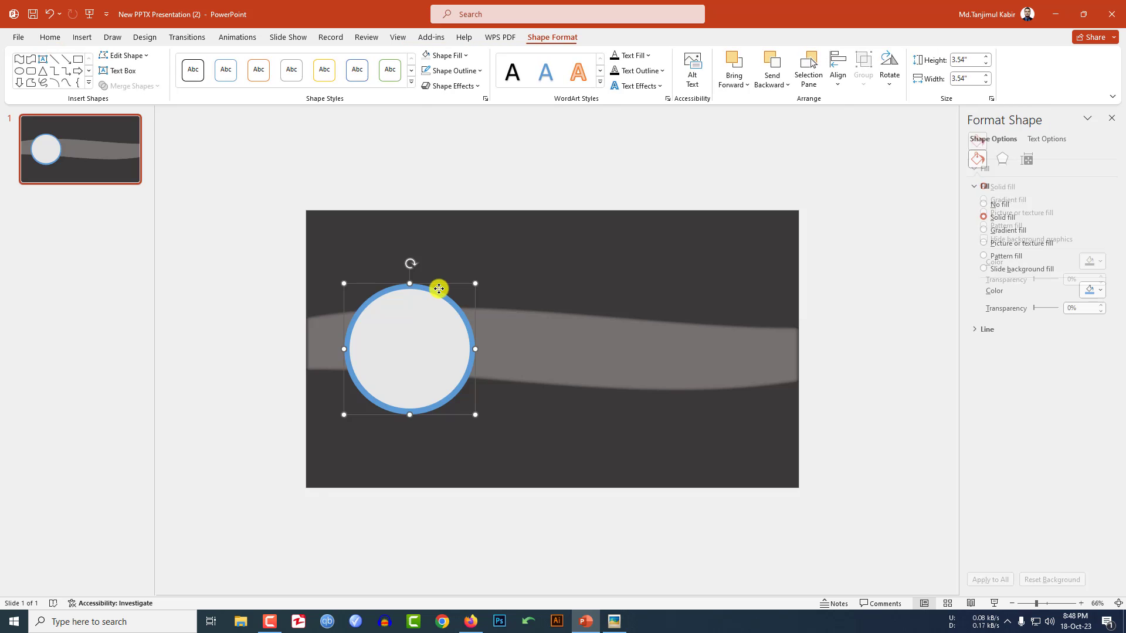
pyautogui.keyDown('shift'); pyautogui.click(413, 332); pyautogui.keyUp('shift')
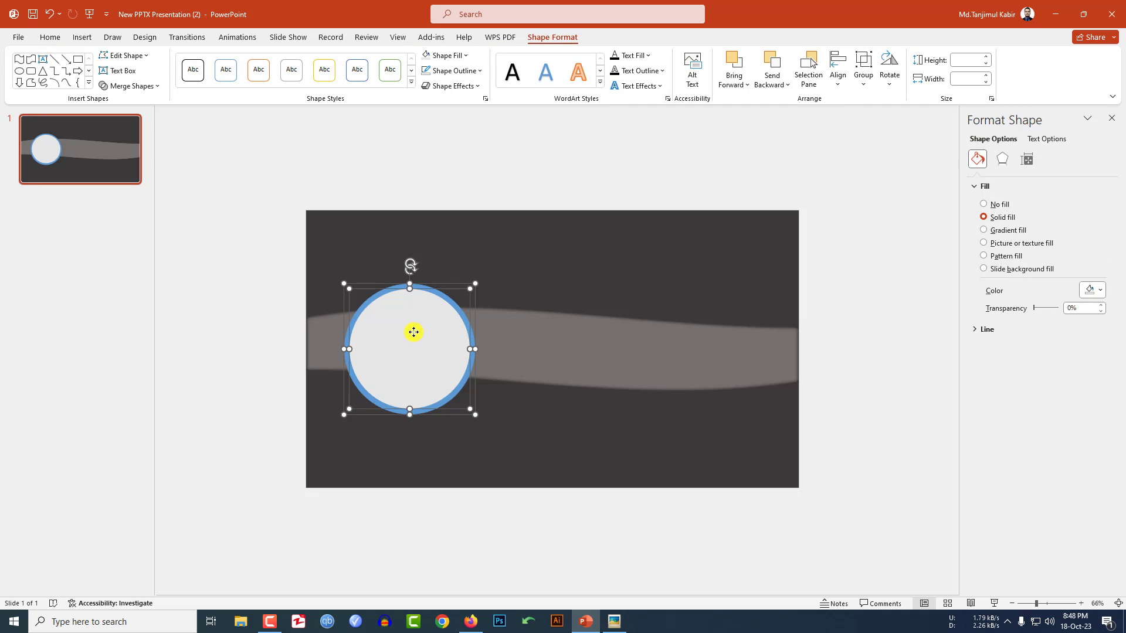
# Align the grey and blue circles by centre and middle, then group them with Ctrl+G.
pyautogui.click(838, 69)
pyautogui.click(858, 119)
pyautogui.click(839, 73)
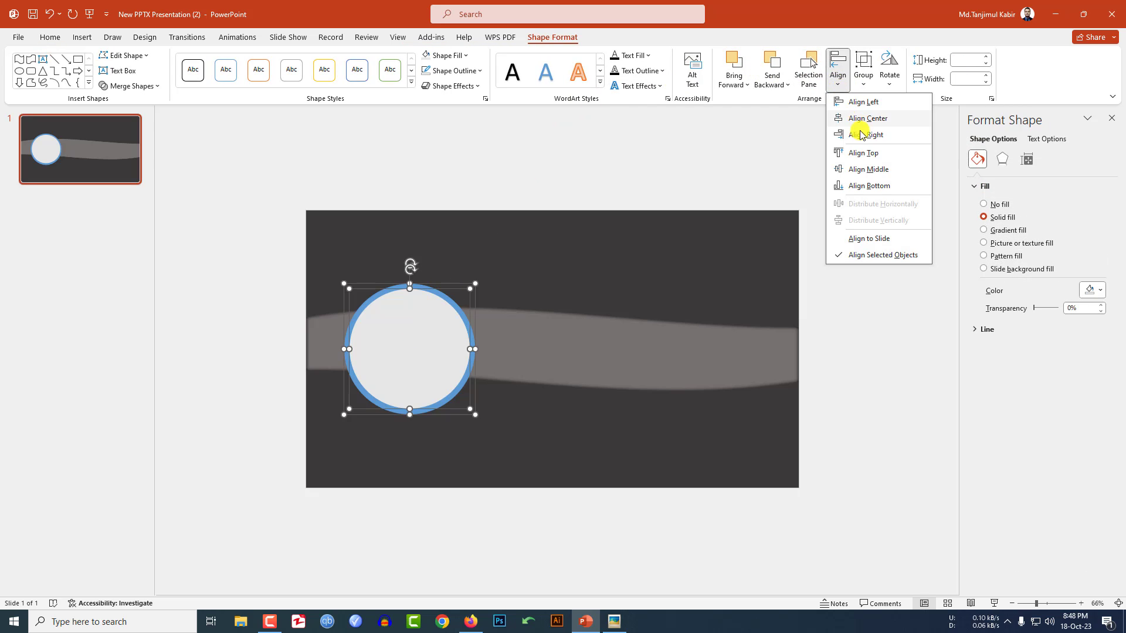
pyautogui.click(859, 167)
pyautogui.click(849, 311)
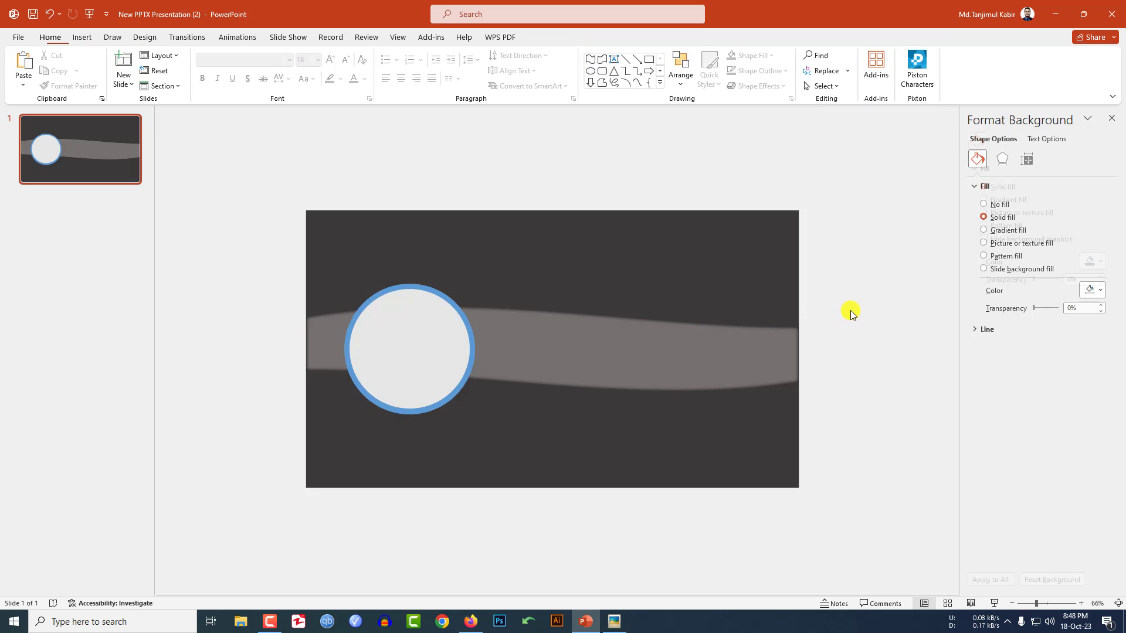
pyautogui.moveTo(326, 247); pyautogui.dragTo(404, 311)
pyautogui.click(415, 294)
pyautogui.keyDown('shift'); pyautogui.click(416, 286); pyautogui.keyUp('shift')
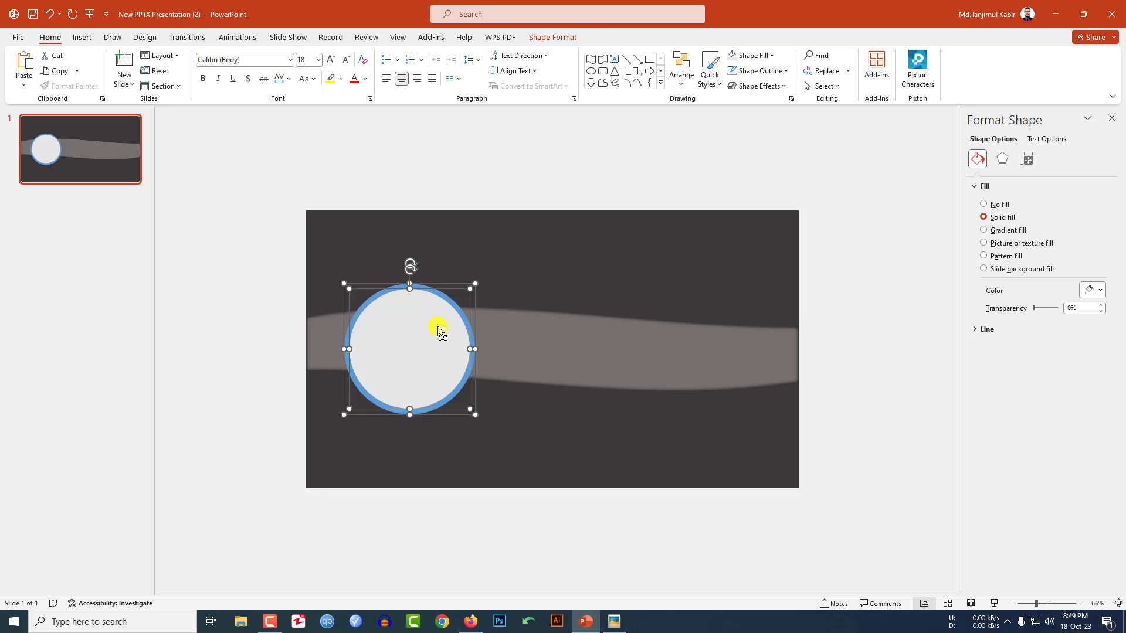
pyautogui.hotkey('ctrl', 'g')
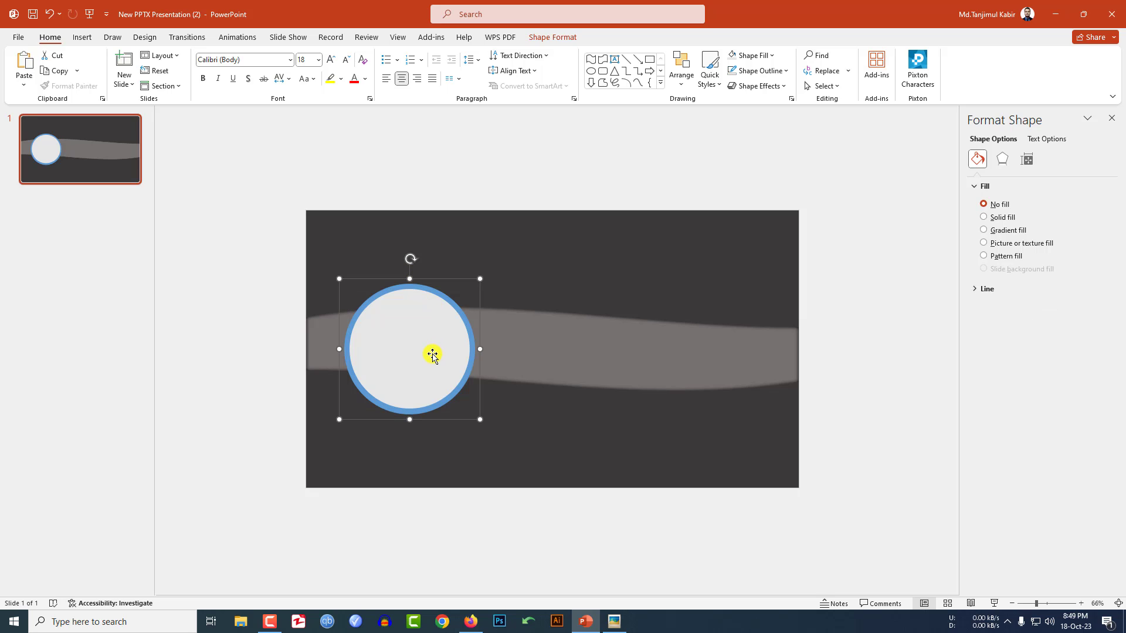
# Copy the ringed circle to the right and Ctrl+D a third at equal spacing.
pyautogui.moveTo(432, 355); pyautogui.dragTo(578, 349)
pyautogui.hotkey('ctrl', 'd')
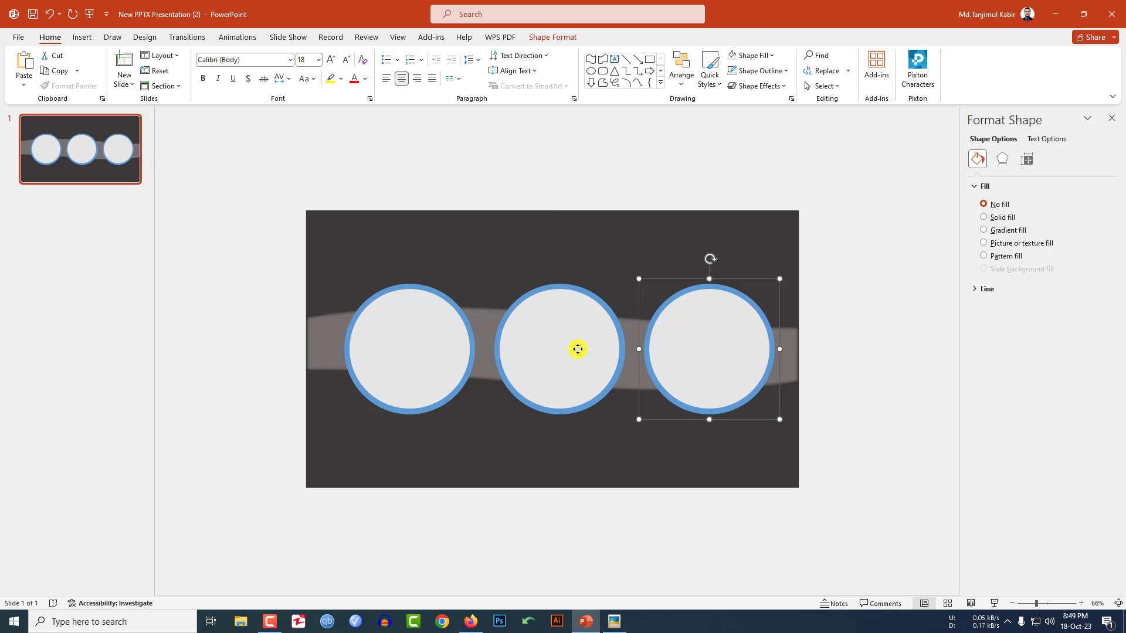
pyautogui.moveTo(688, 340)
pyautogui.mouseDown()
pyautogui.moveTo(697, 337)
pyautogui.moveTo(687, 341)
pyautogui.mouseUp()
# Distribute the three ringed circles horizontally across the slide.
pyautogui.click(397, 350)
pyautogui.keyDown('shift'); pyautogui.click(538, 347); pyautogui.keyUp('shift')
pyautogui.keyDown('shift'); pyautogui.click(715, 351); pyautogui.keyUp('shift')
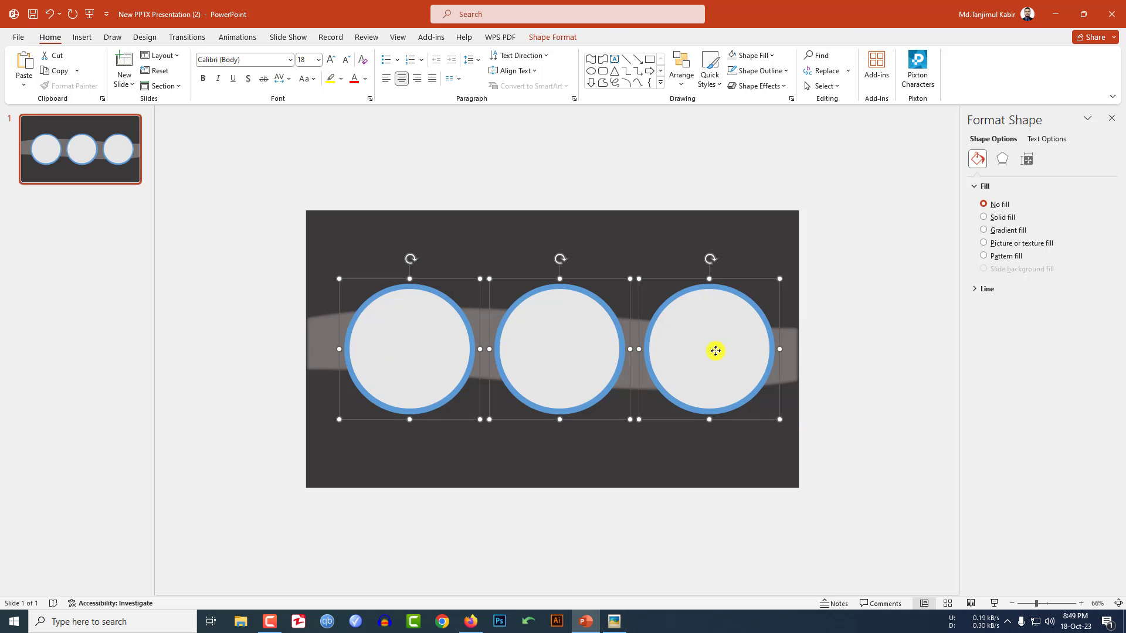
pyautogui.click(554, 37)
pyautogui.click(837, 85)
pyautogui.click(836, 79)
pyautogui.click(837, 76)
pyautogui.click(874, 205)
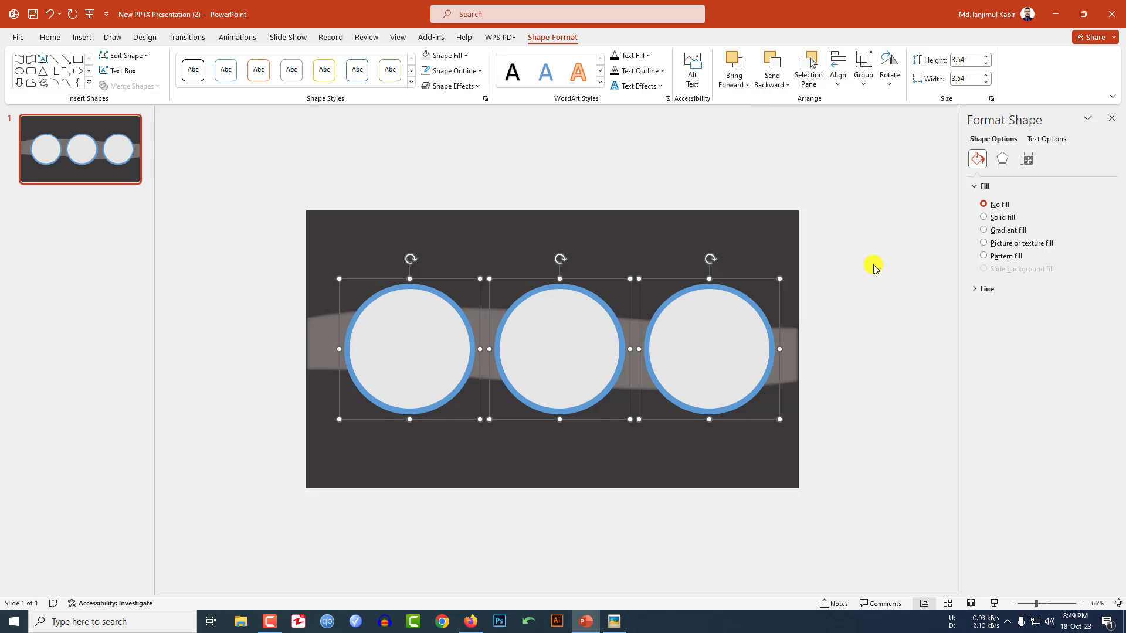
pyautogui.click(868, 280)
# Ungroup the left, middle and right ringed circles into separate blue and grey circles.
pyautogui.click(422, 338)
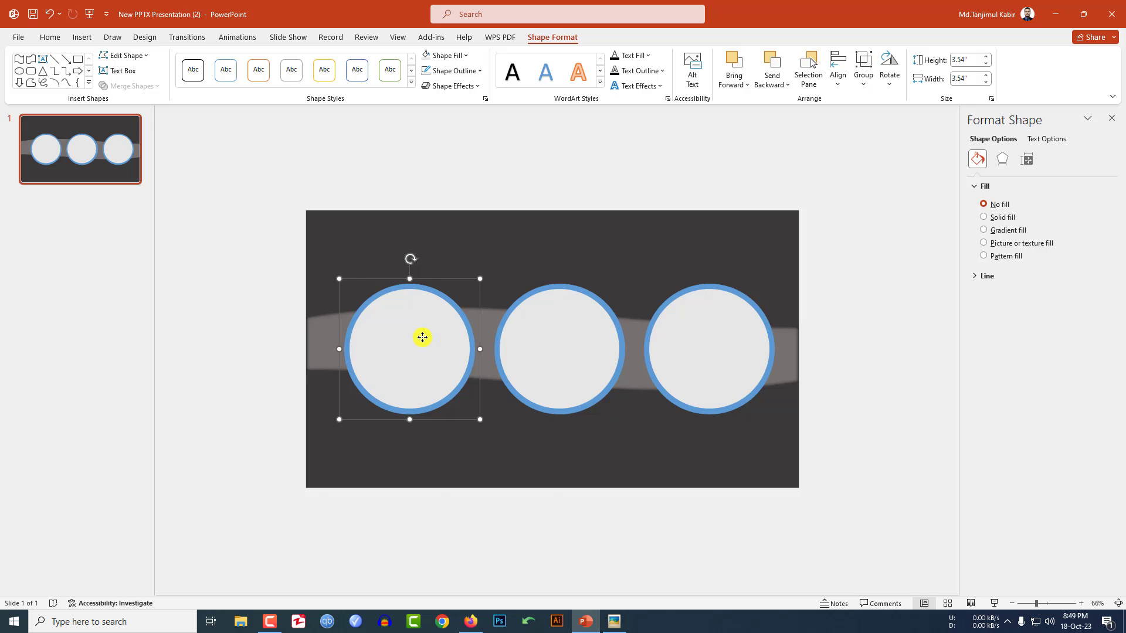
pyautogui.rightClick(422, 337)
pyautogui.moveTo(530, 437)
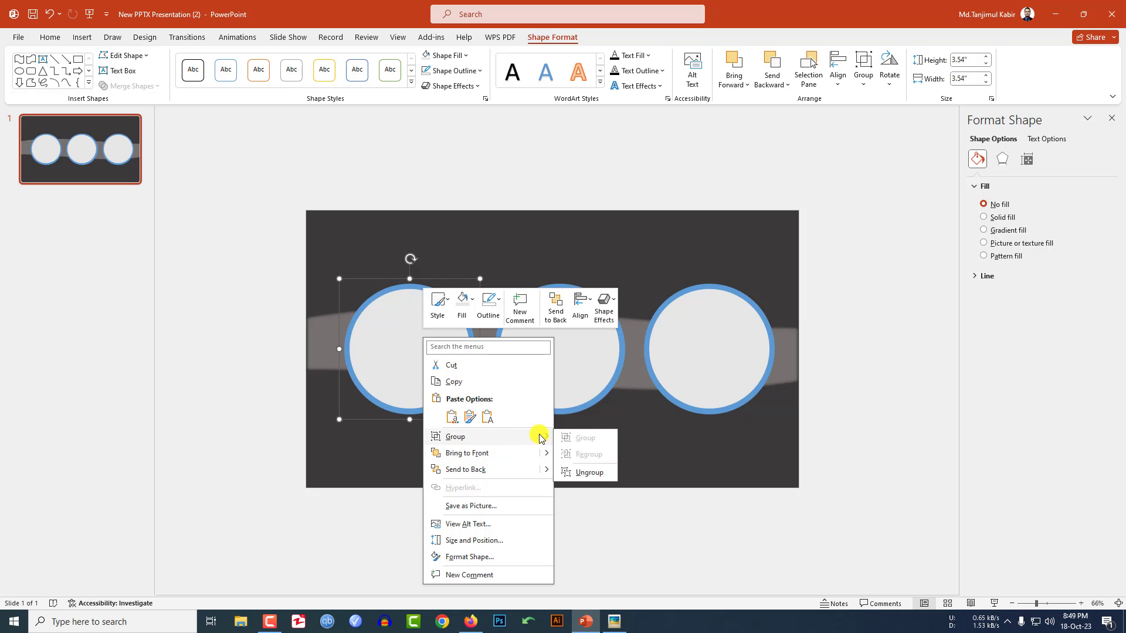
pyautogui.click(589, 473)
pyautogui.click(553, 368)
pyautogui.rightClick(553, 365)
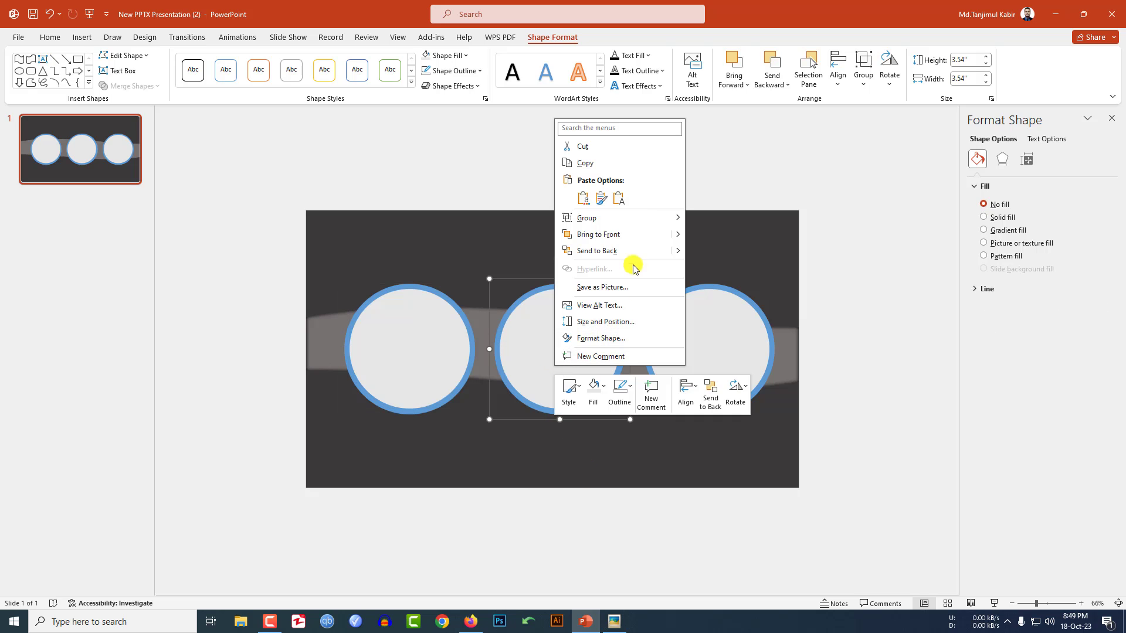
pyautogui.moveTo(645, 220)
pyautogui.click(704, 245)
pyautogui.click(724, 364)
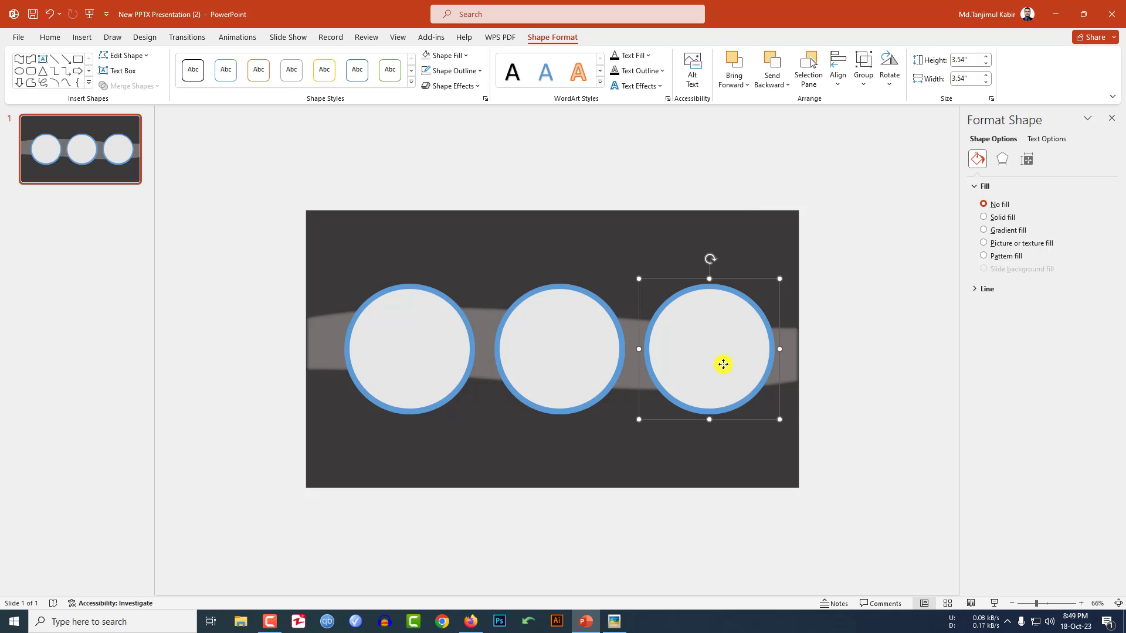
pyautogui.rightClick(723, 364)
pyautogui.moveTo(851, 219)
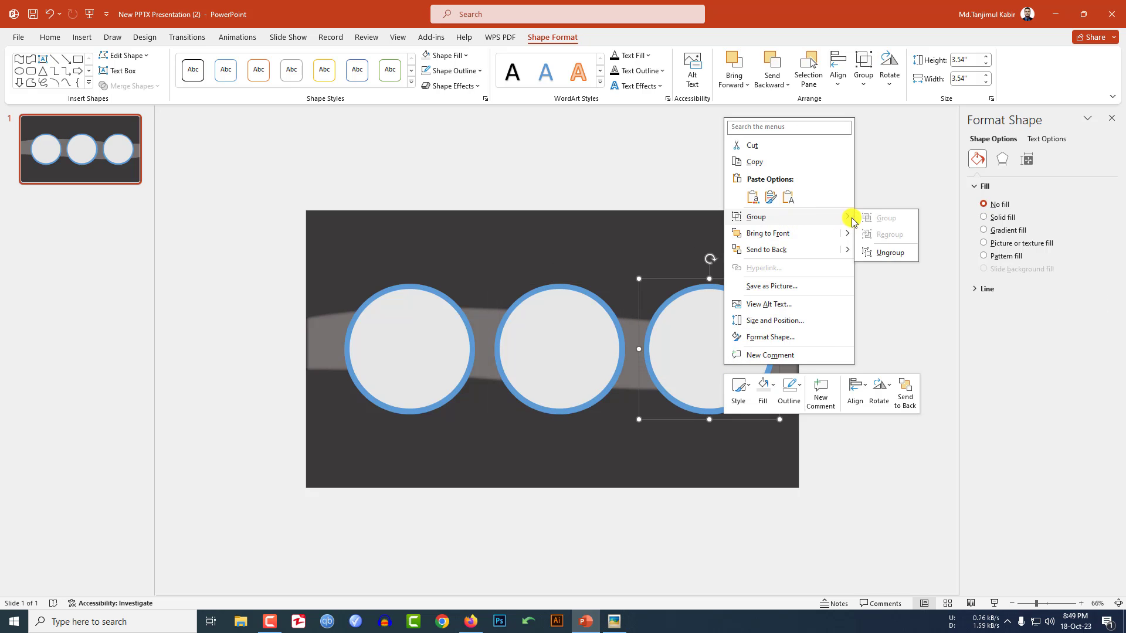
pyautogui.click(881, 253)
pyautogui.click(879, 293)
pyautogui.click(470, 331)
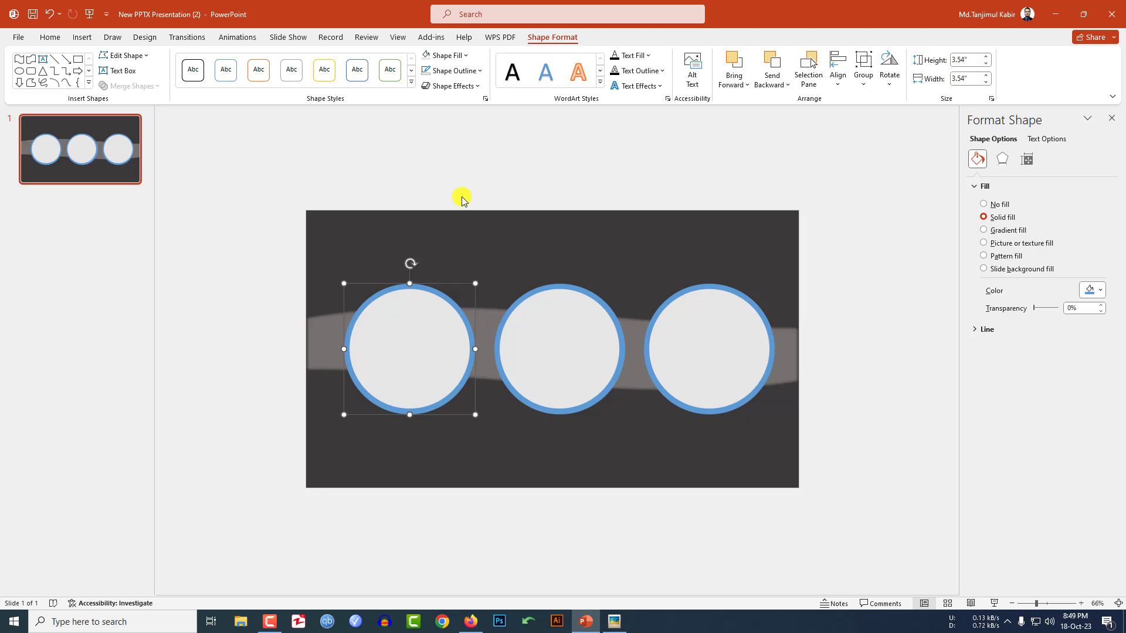
# Colour the left ring yellow and the middle ring red.
pyautogui.click(466, 56)
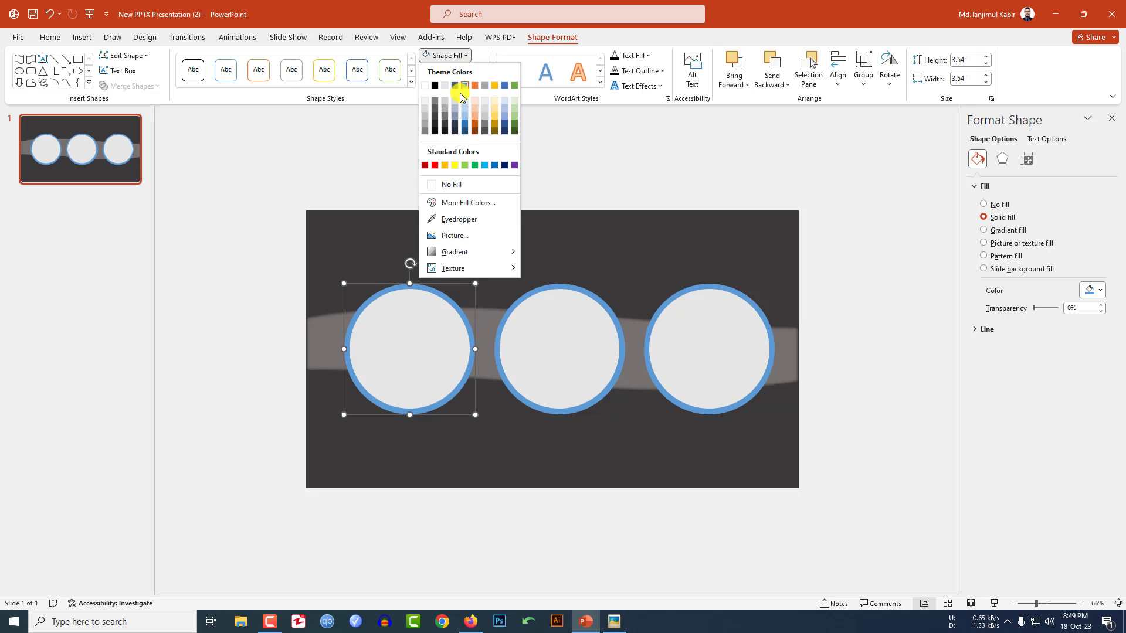
pyautogui.click(457, 164)
pyautogui.click(577, 285)
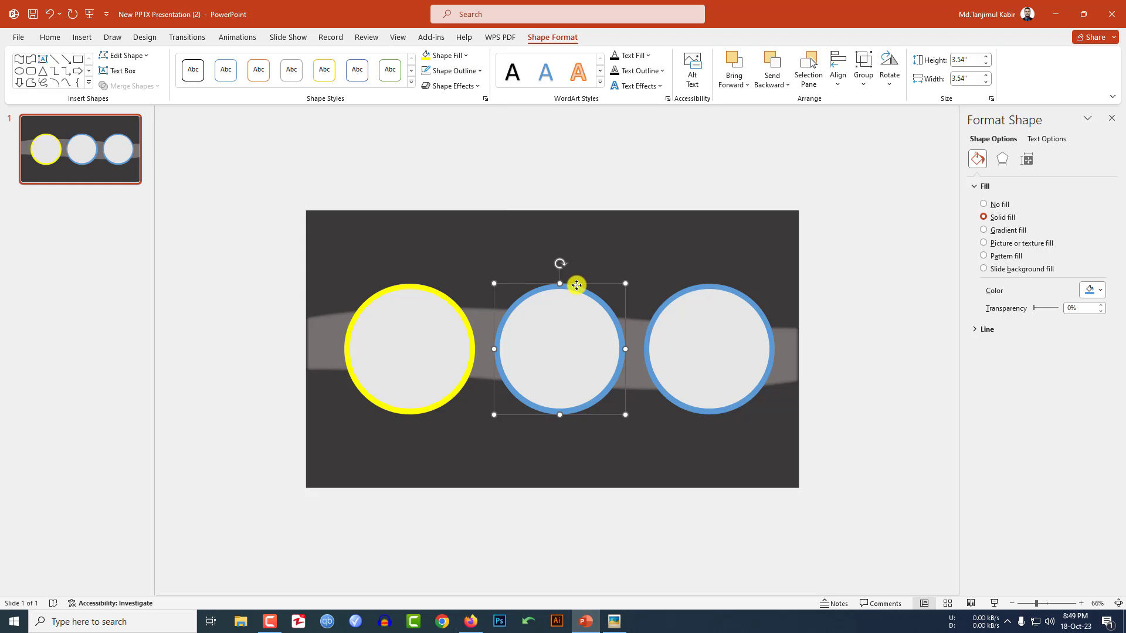
pyautogui.click(463, 55)
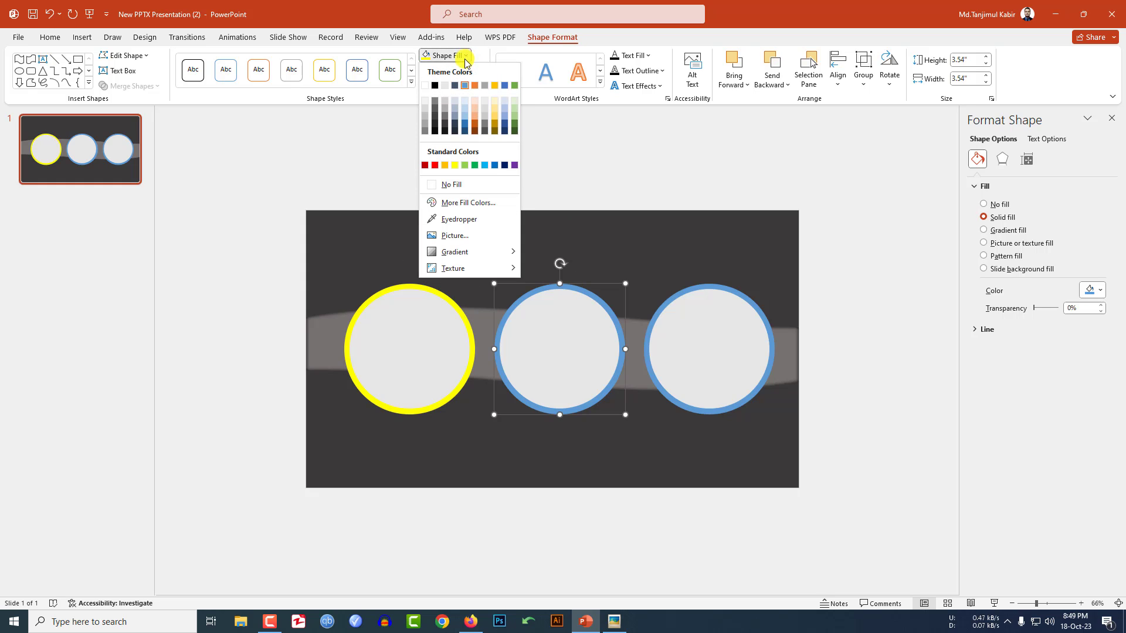
pyautogui.click(437, 166)
# Give the right ring a pink shade from the Standard colour palette.
pyautogui.click(716, 284)
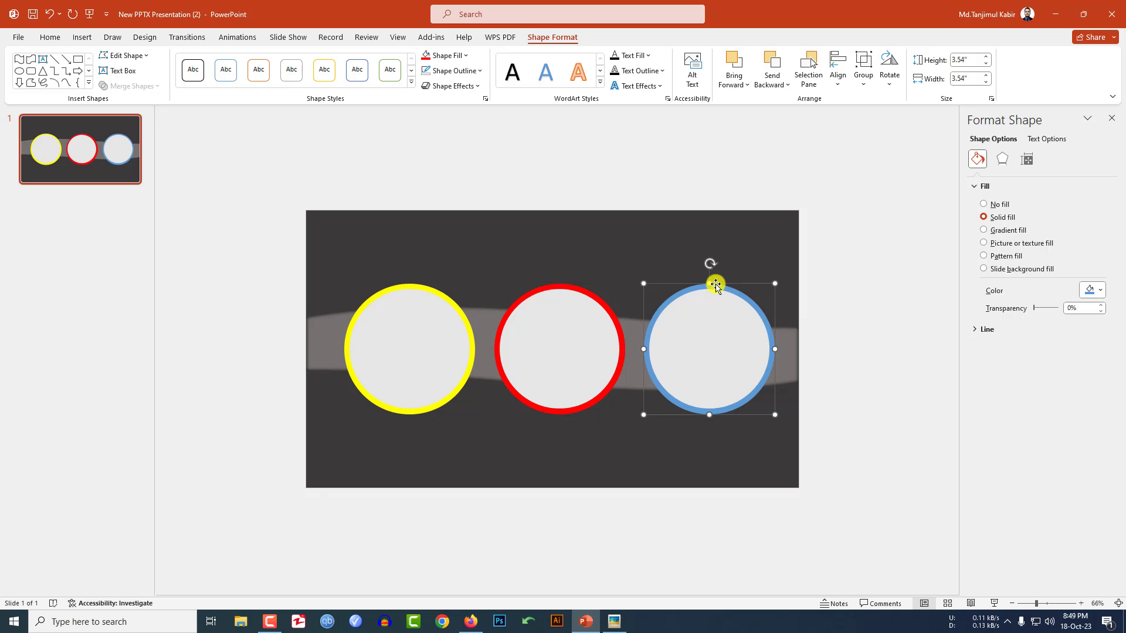
pyautogui.click(458, 55)
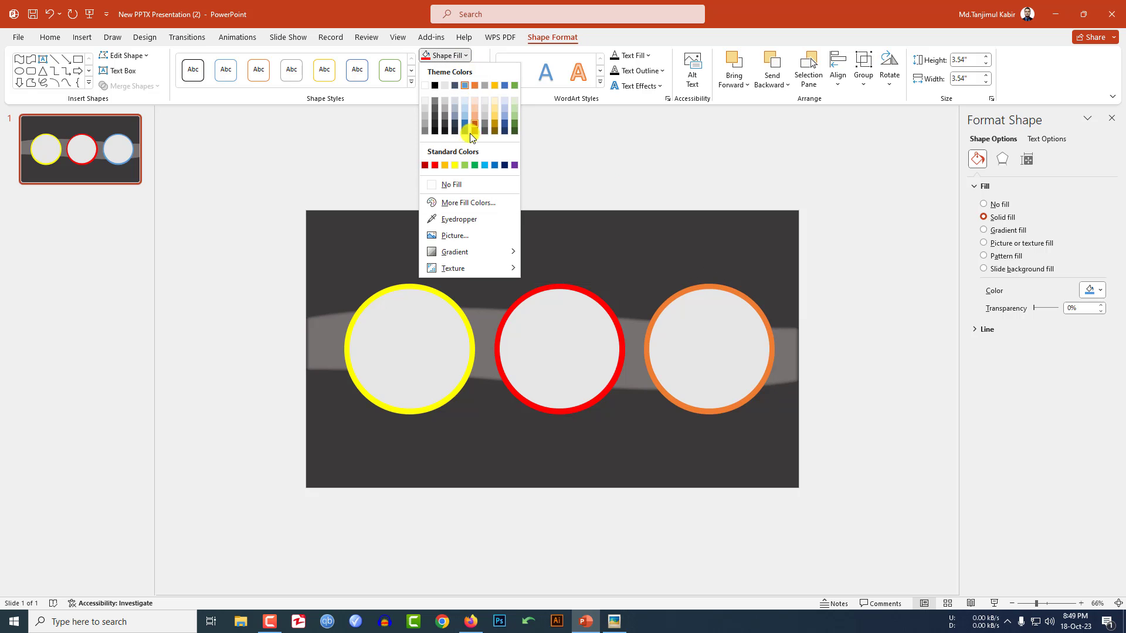
pyautogui.click(463, 203)
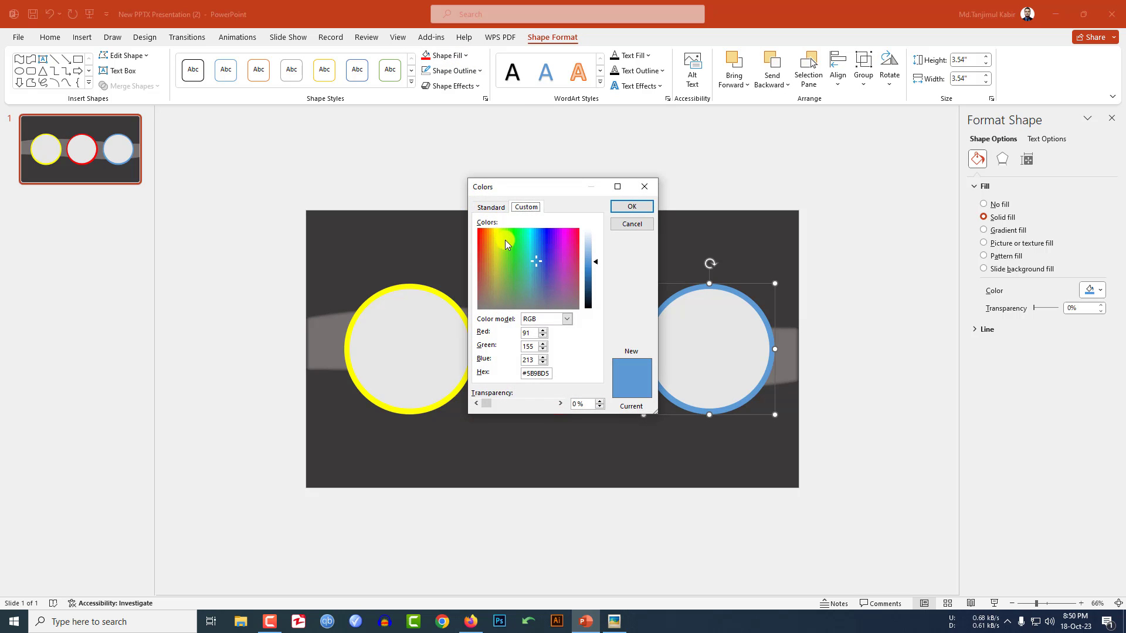
pyautogui.click(490, 210)
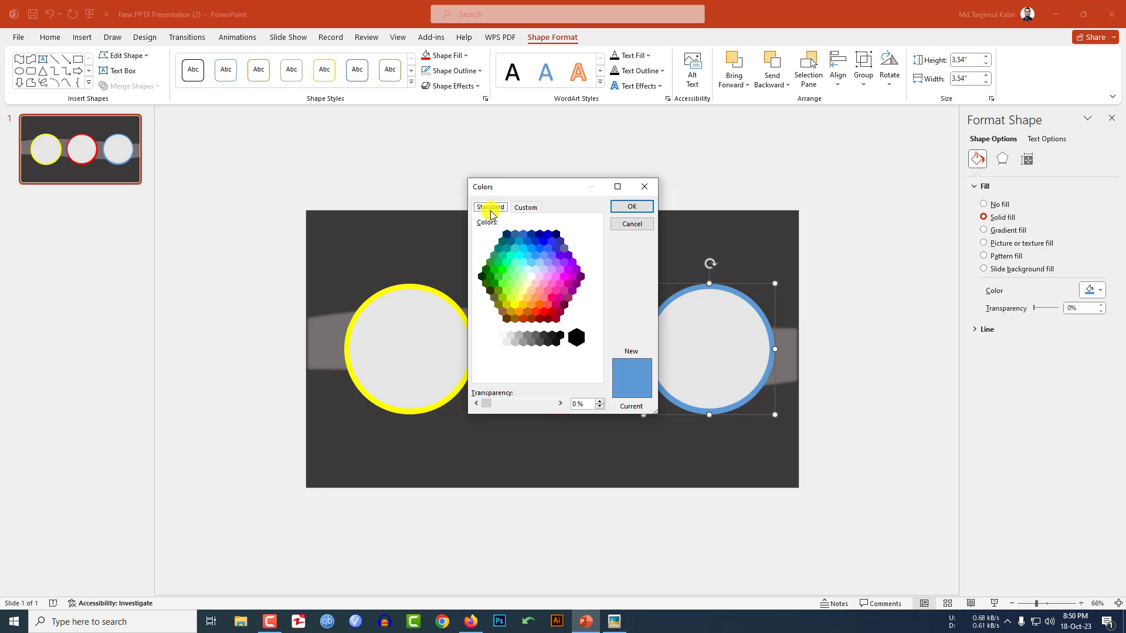
pyautogui.click(555, 292)
pyautogui.moveTo(574, 188); pyautogui.dragTo(334, 185)
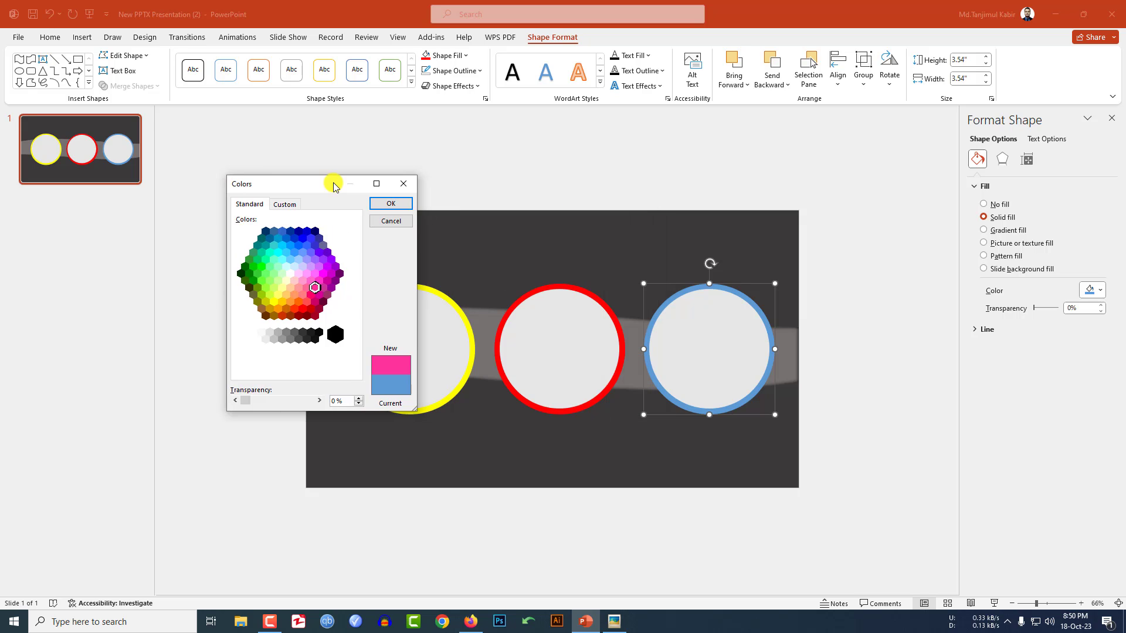
pyautogui.click(392, 204)
pyautogui.click(539, 234)
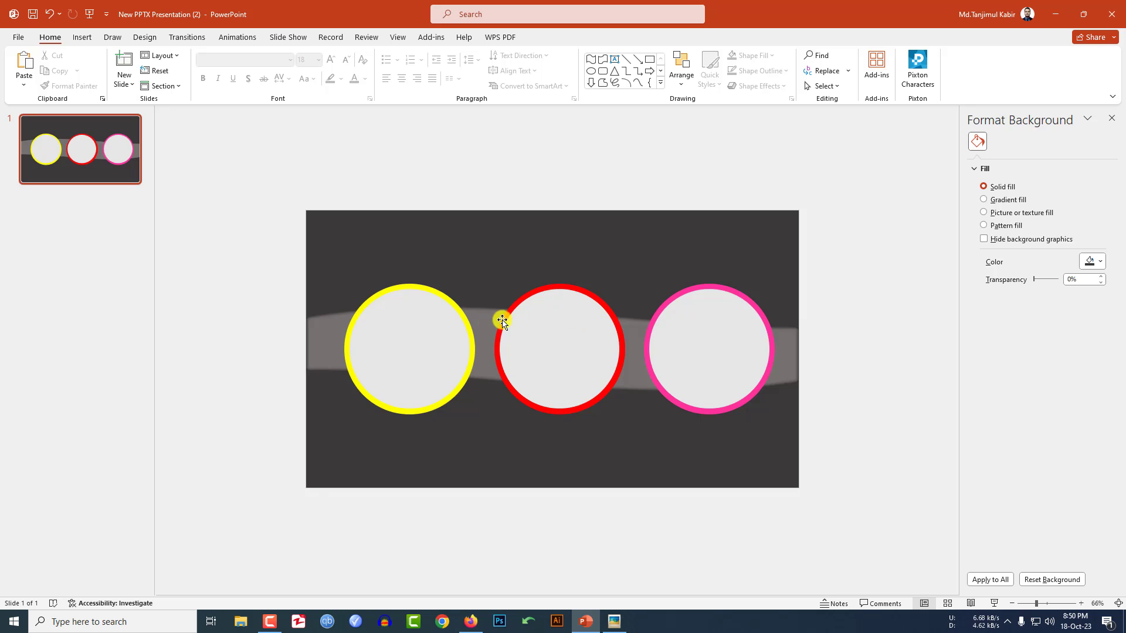
# Send the yellow, red and pink circles to back so the grey wave crosses them.
pyautogui.click(464, 315)
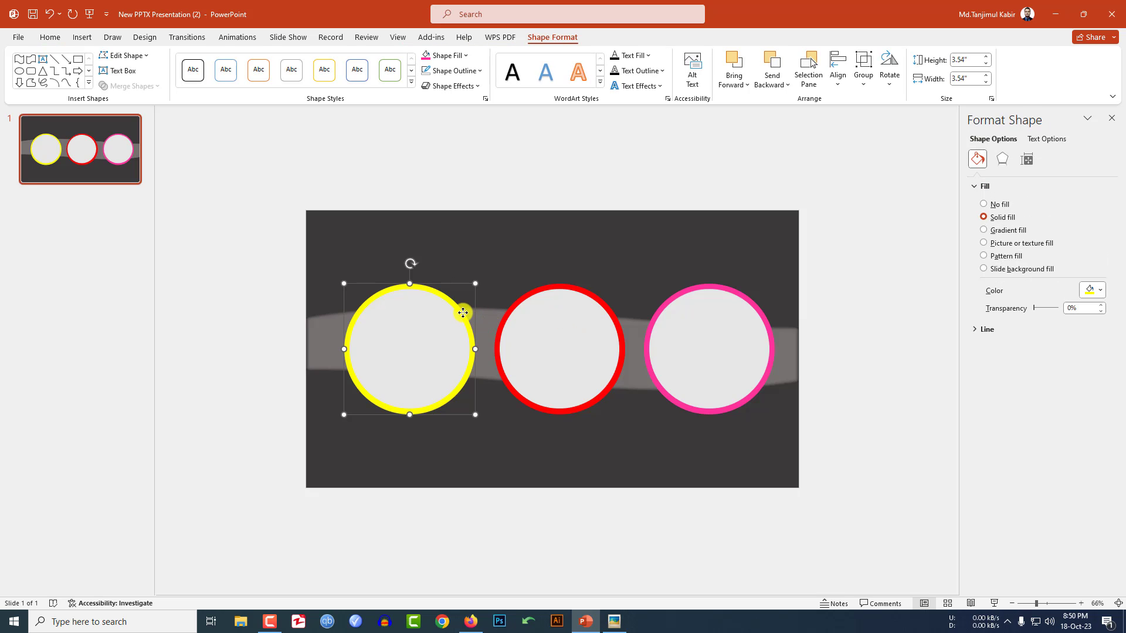
pyautogui.rightClick(463, 315)
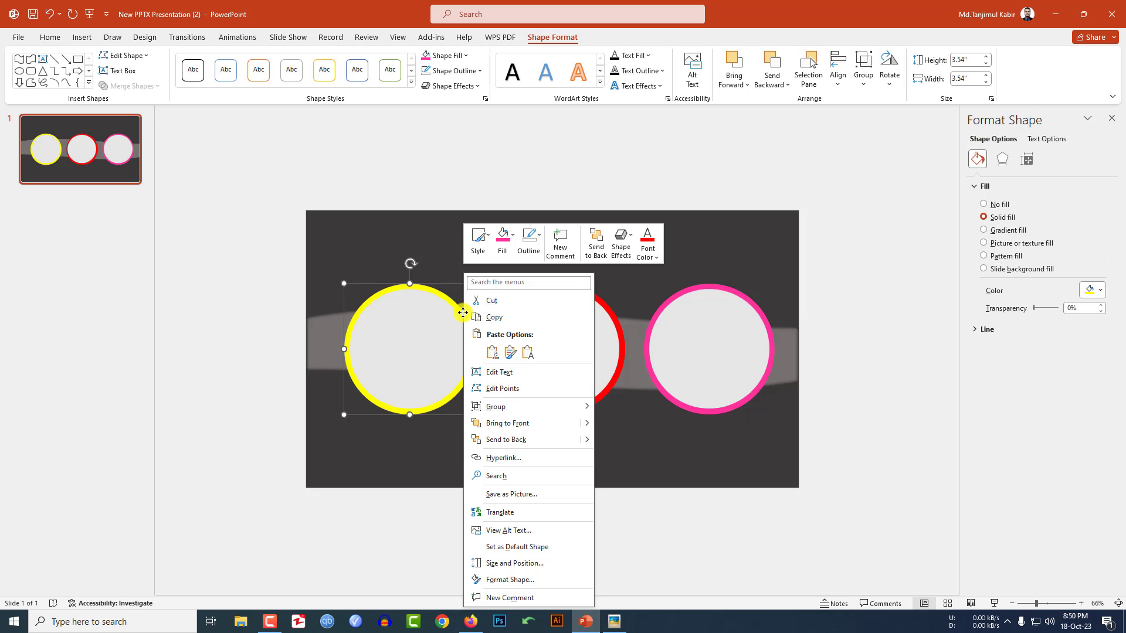
pyautogui.click(510, 439)
pyautogui.click(612, 313)
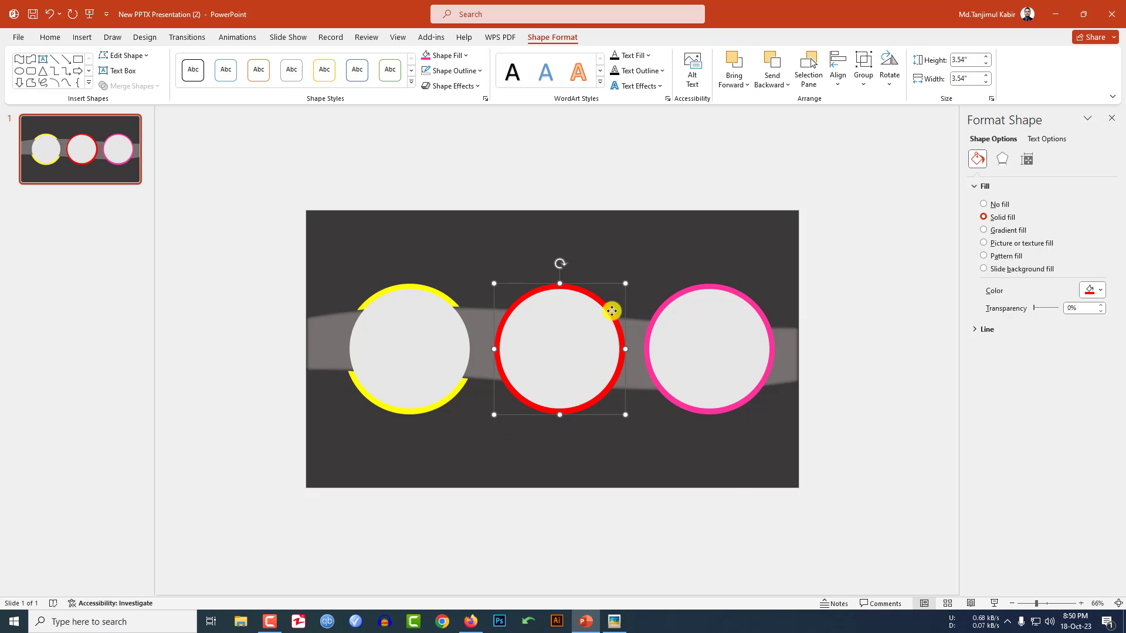
pyautogui.rightClick(613, 313)
pyautogui.click(659, 437)
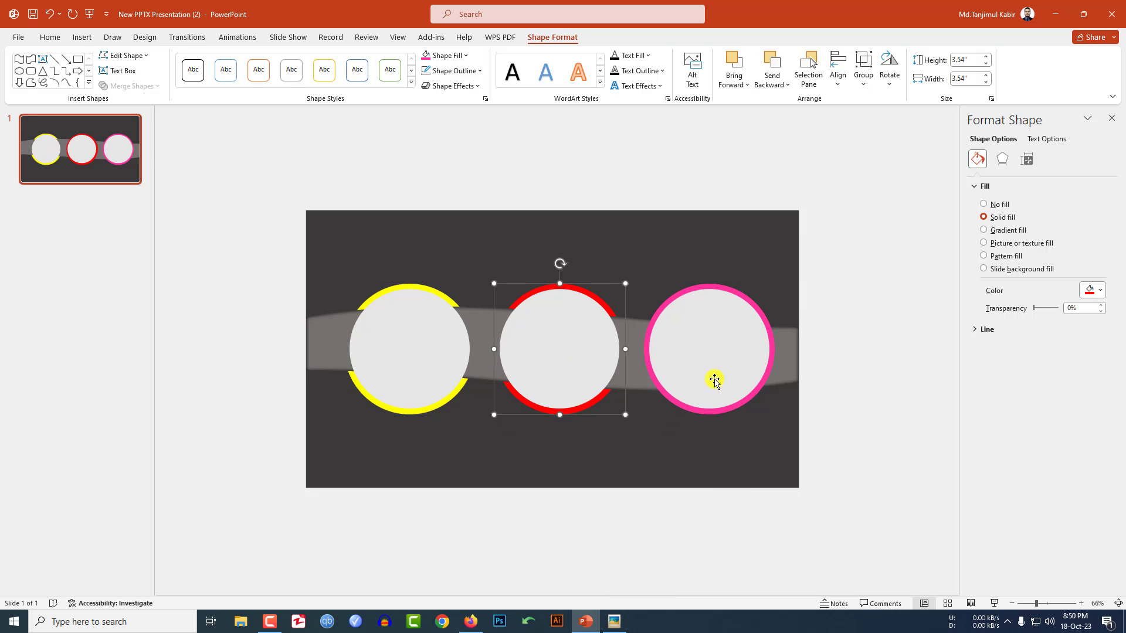
pyautogui.click(771, 333)
pyautogui.rightClick(769, 330)
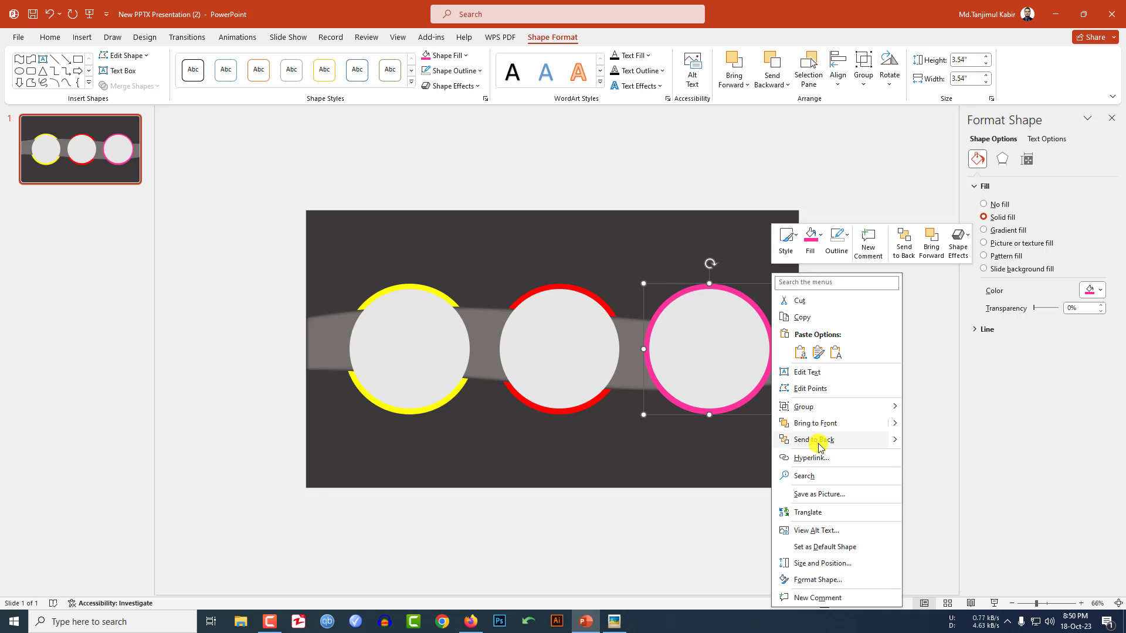
pyautogui.click(789, 440)
pyautogui.click(854, 349)
pyautogui.click(400, 334)
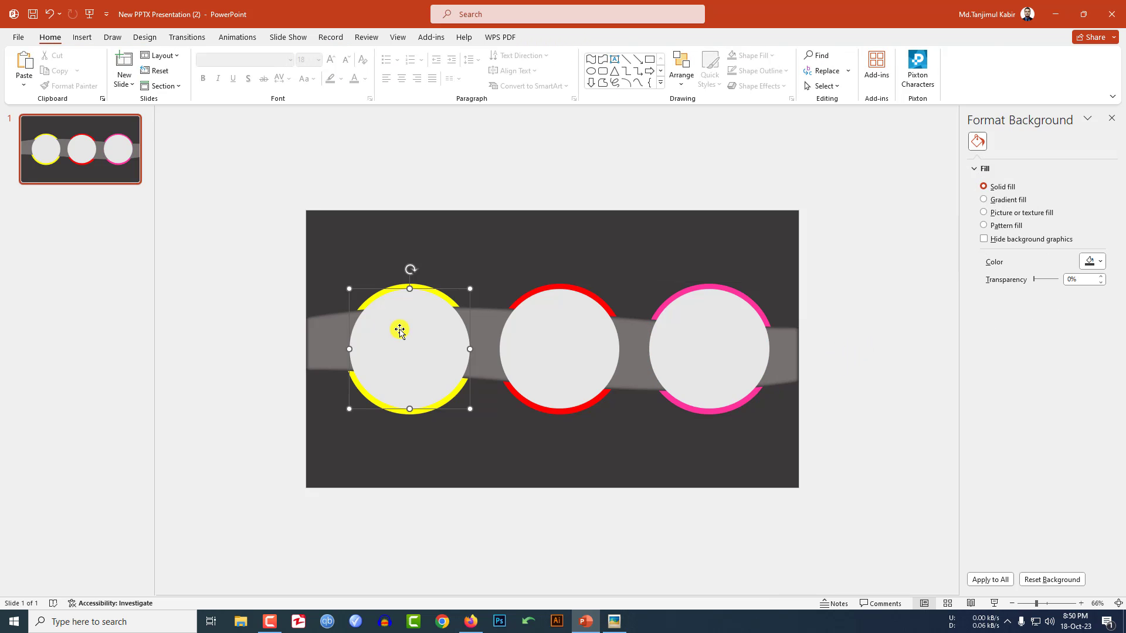
pyautogui.click(445, 119)
pyautogui.click(82, 38)
# Draw a small isosceles triangle with no outline and yellow fill.
pyautogui.click(199, 79)
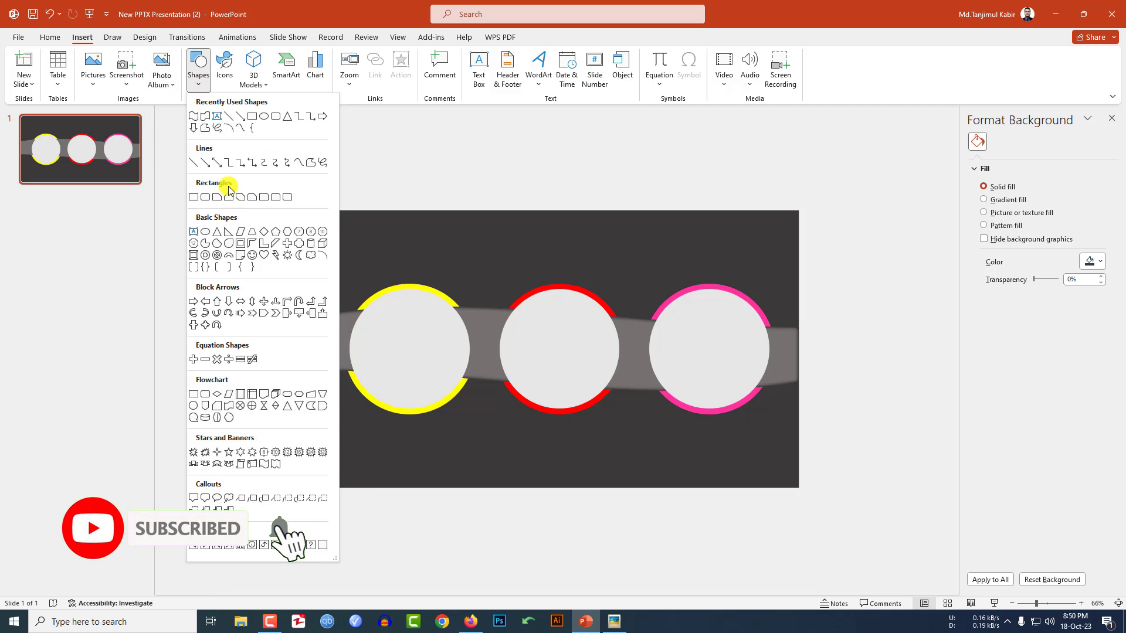
pyautogui.click(217, 233)
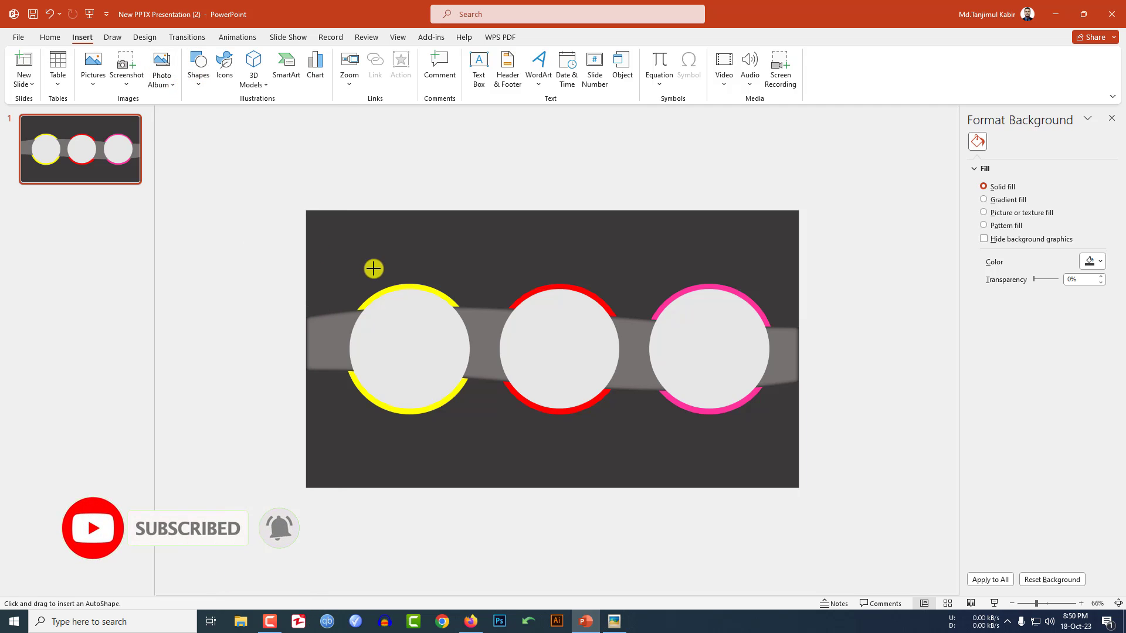
pyautogui.moveTo(376, 281); pyautogui.dragTo(376, 280)
pyautogui.click(467, 71)
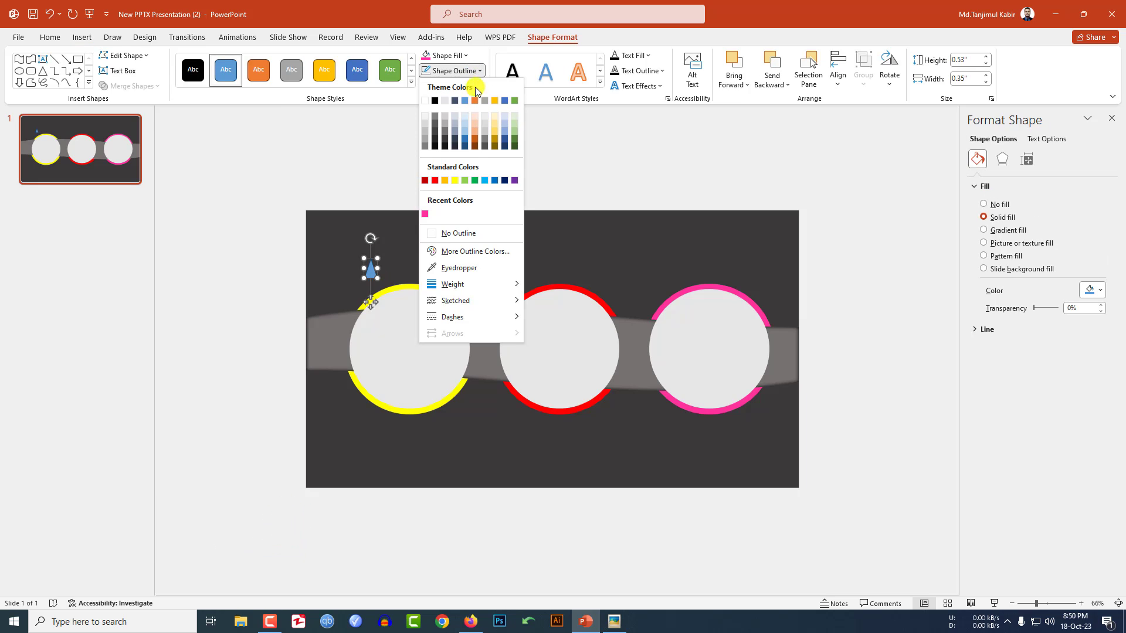
pyautogui.click(437, 232)
pyautogui.click(470, 56)
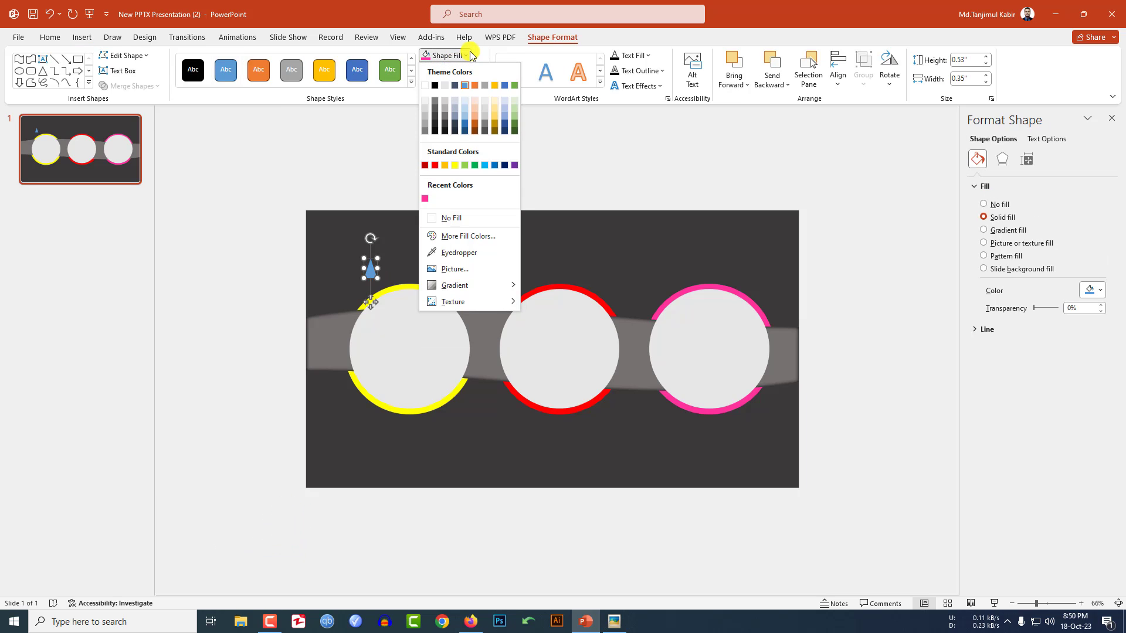
pyautogui.click(454, 166)
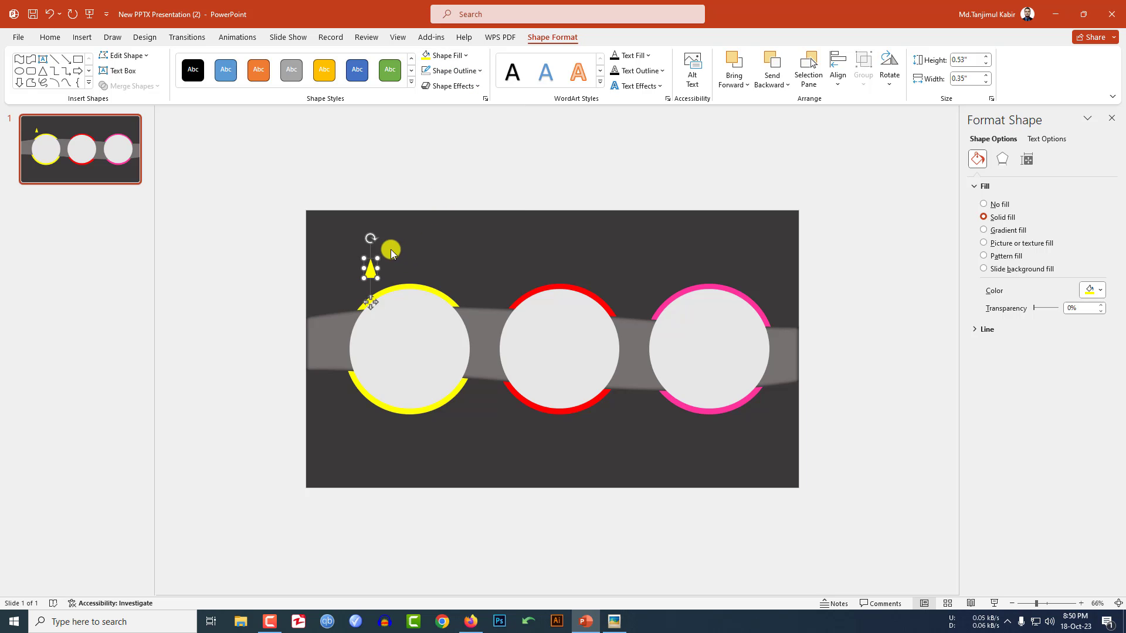
# Rotate the triangle and place it against the yellow ring's upper-left rim.
pyautogui.moveTo(371, 236); pyautogui.dragTo(373, 284)
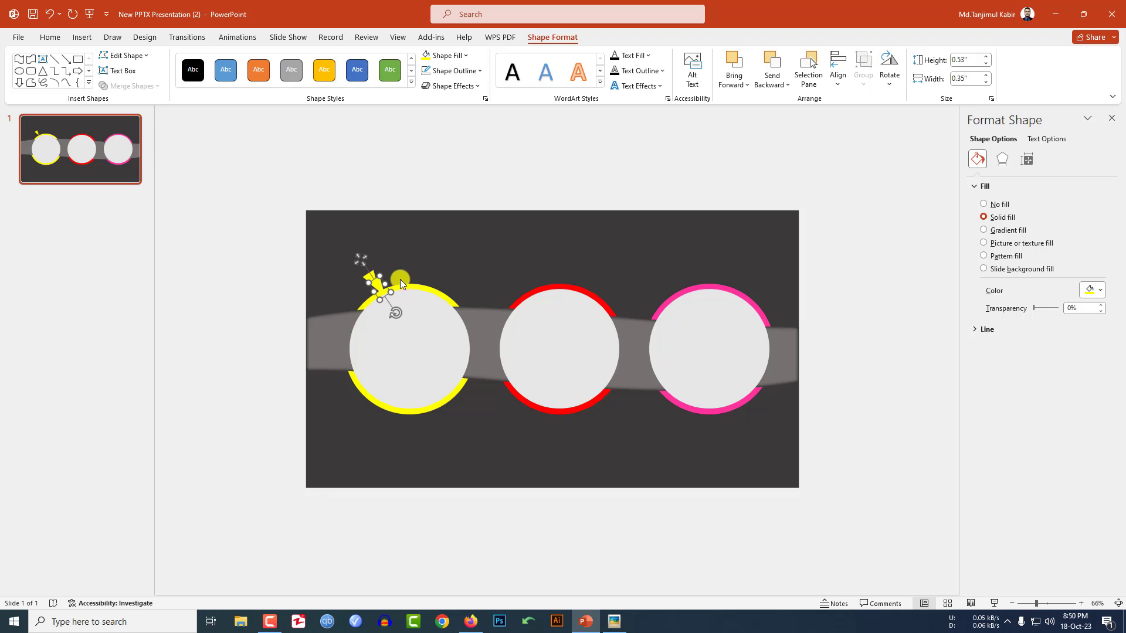
pyautogui.moveTo(378, 282)
pyautogui.mouseDown()
pyautogui.moveTo(385, 271)
pyautogui.moveTo(390, 295)
pyautogui.moveTo(395, 271)
pyautogui.mouseUp()
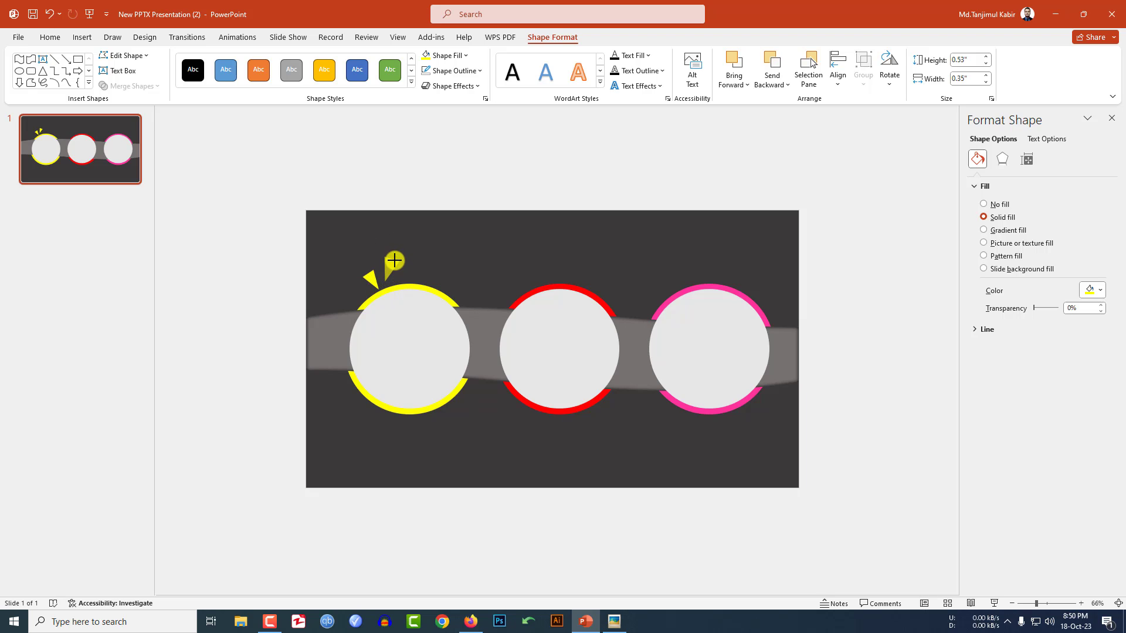
pyautogui.click(406, 265)
pyautogui.click(366, 275)
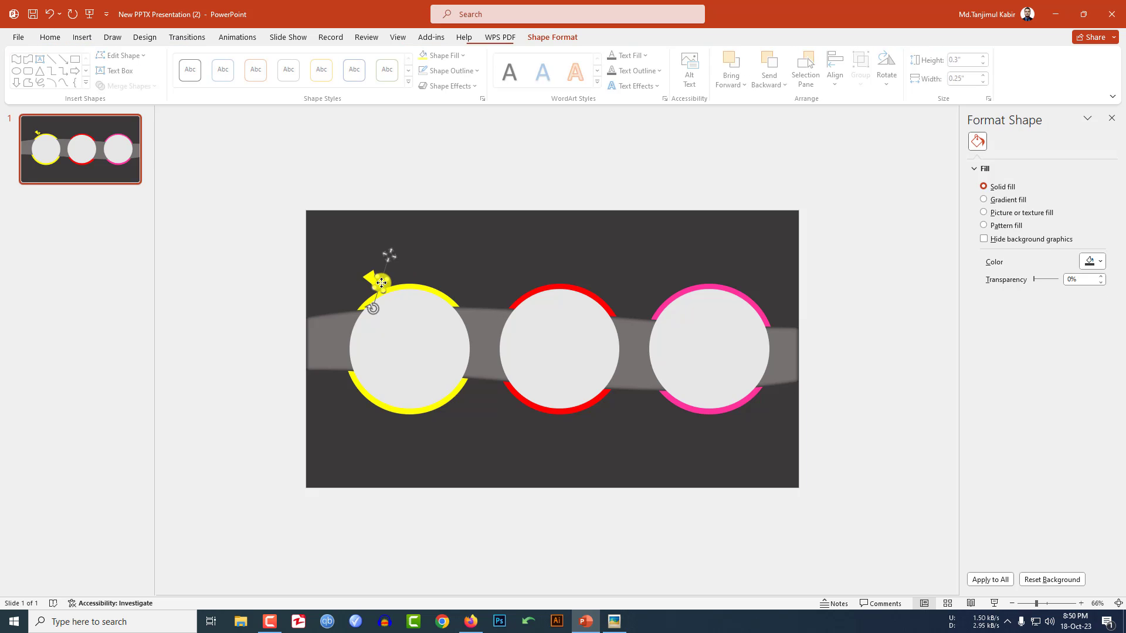
# Group the two yellow triangles and copy the group above the red and pink circles.
pyautogui.keyDown('shift'); pyautogui.click(366, 275); pyautogui.keyUp('shift')
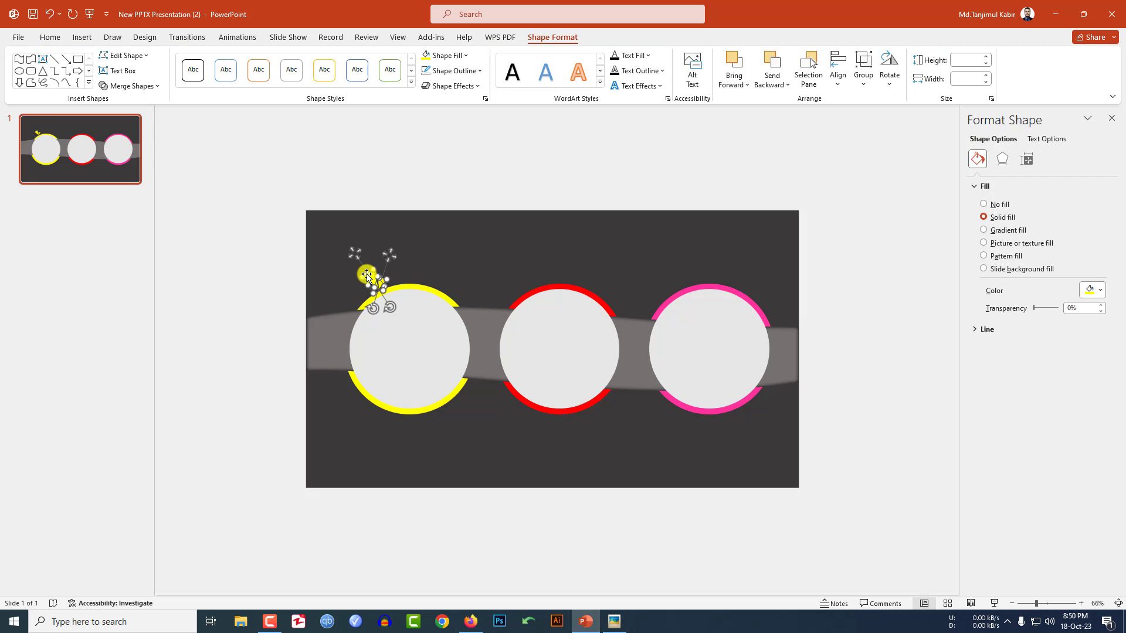
pyautogui.hotkey('ctrl', 'g')
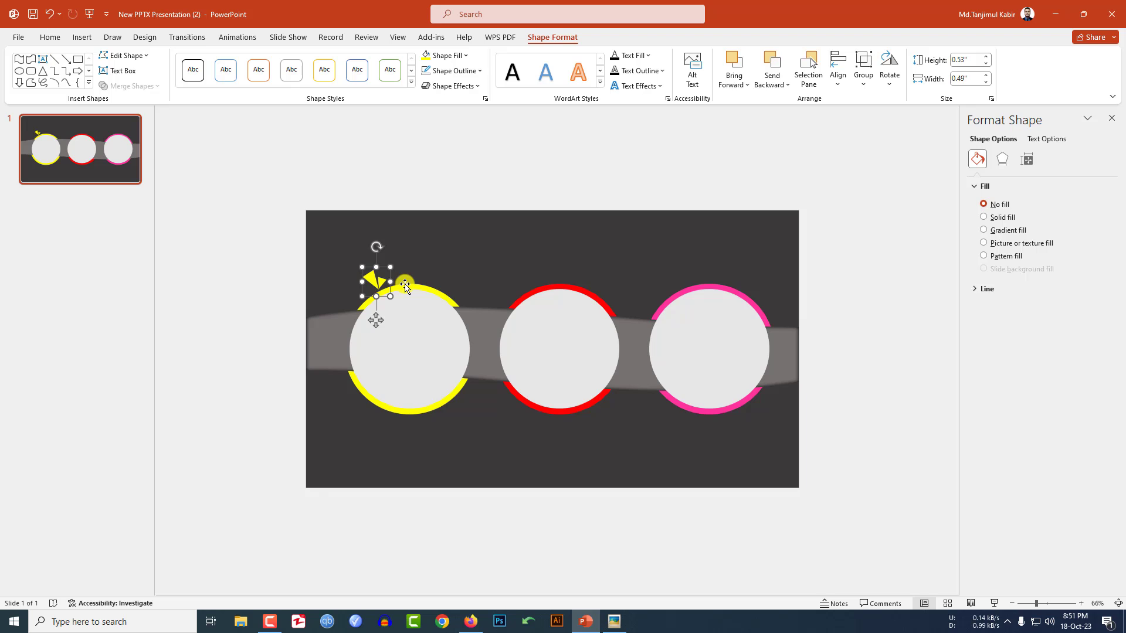
pyautogui.moveTo(381, 291); pyautogui.dragTo(522, 292)
pyautogui.hotkey('ctrl', 'd')
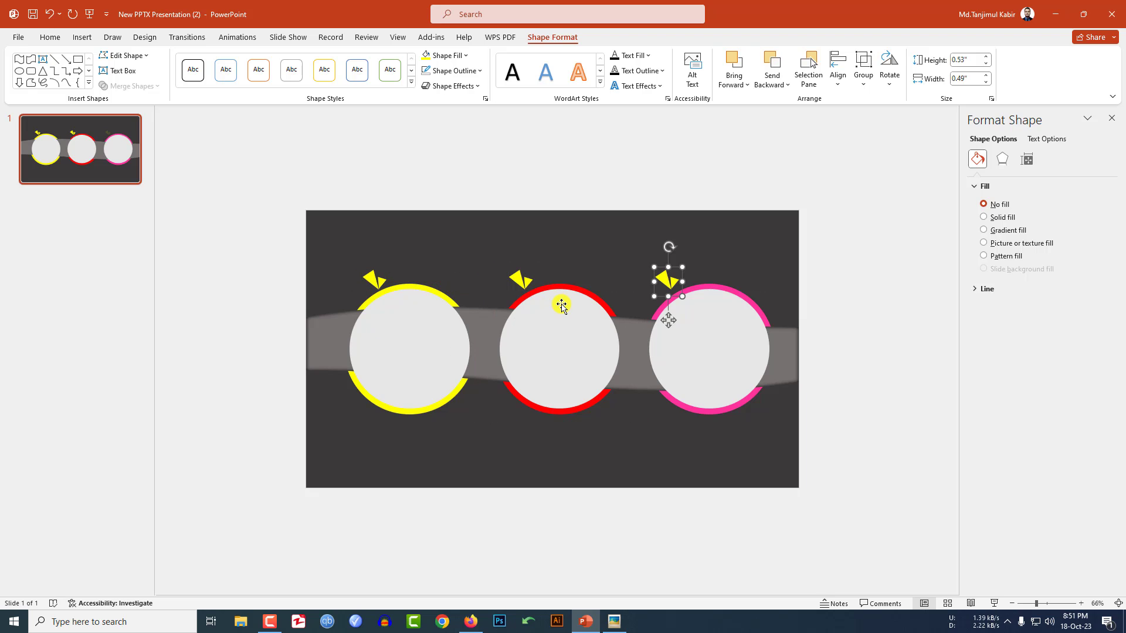
# Place triangle copies on the lower-right rims of the pink, red and yellow circles.
pyautogui.hotkey('ctrl', 'd')
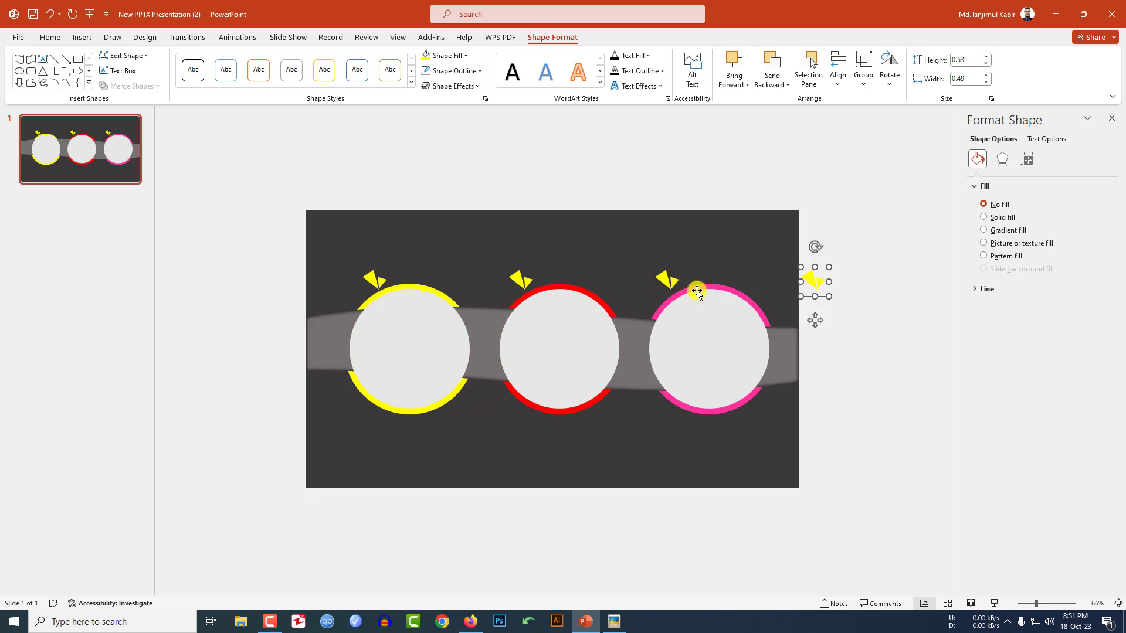
pyautogui.moveTo(816, 282); pyautogui.dragTo(770, 402)
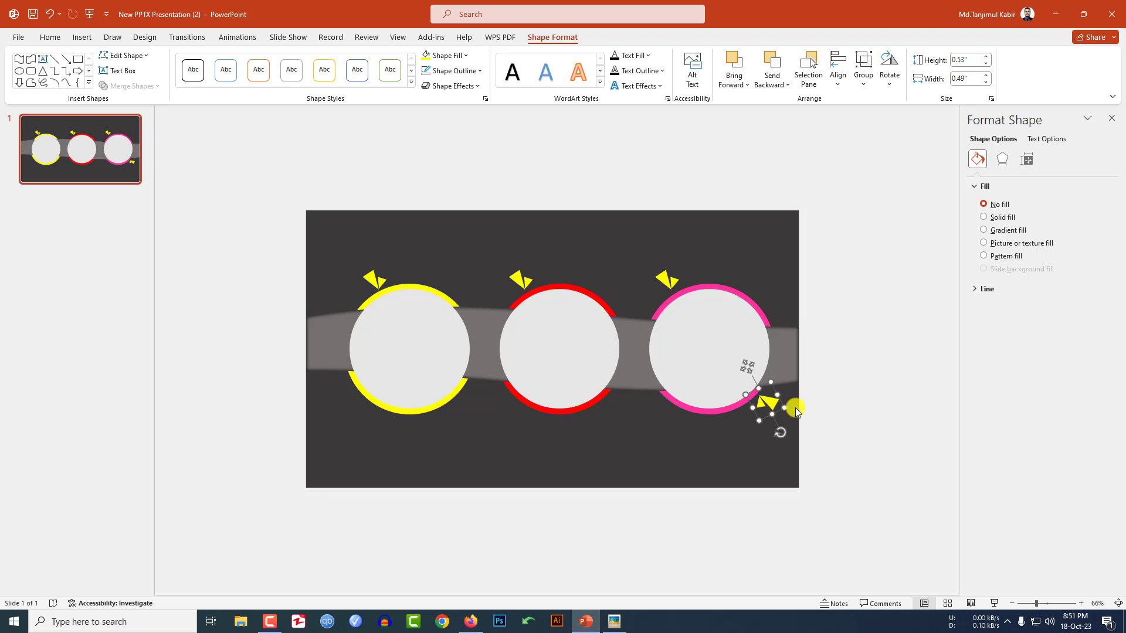
pyautogui.hotkey('ctrl', 'd')
pyautogui.moveTo(858, 519); pyautogui.dragTo(611, 402)
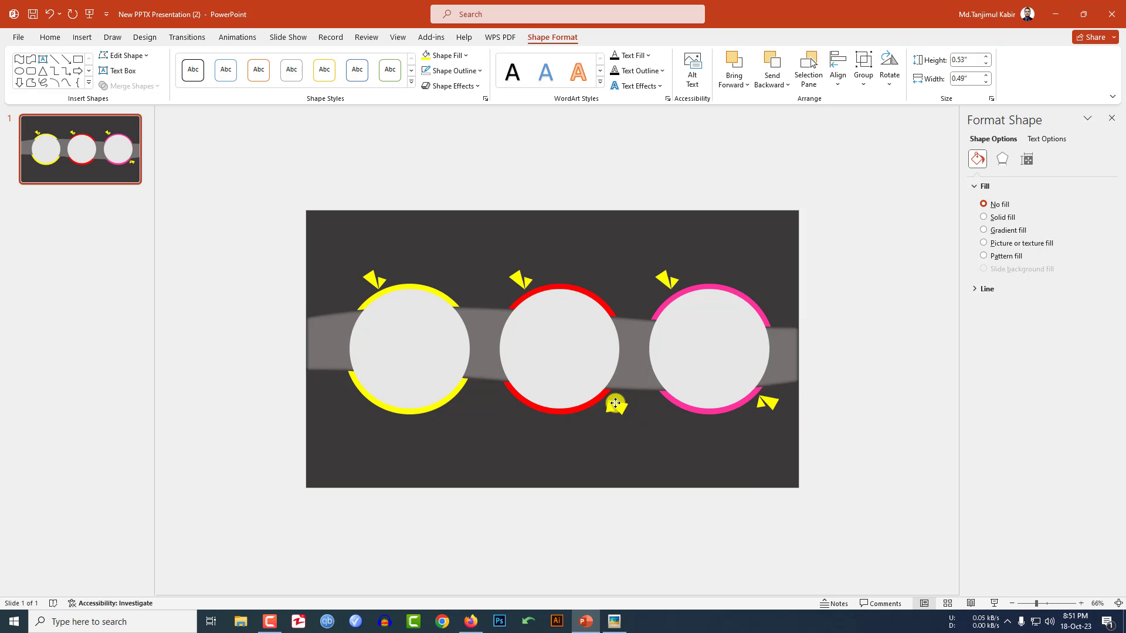
pyautogui.hotkey('ctrl', 'd')
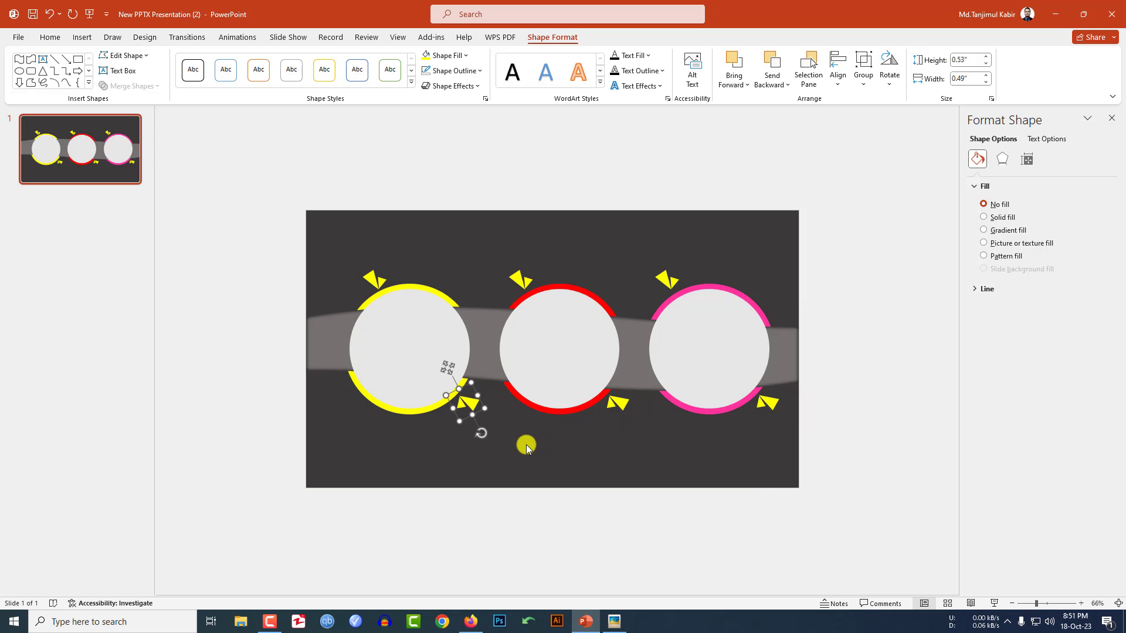
# Fill both triangles beside the red circle with red.
pyautogui.click(597, 502)
pyautogui.click(521, 279)
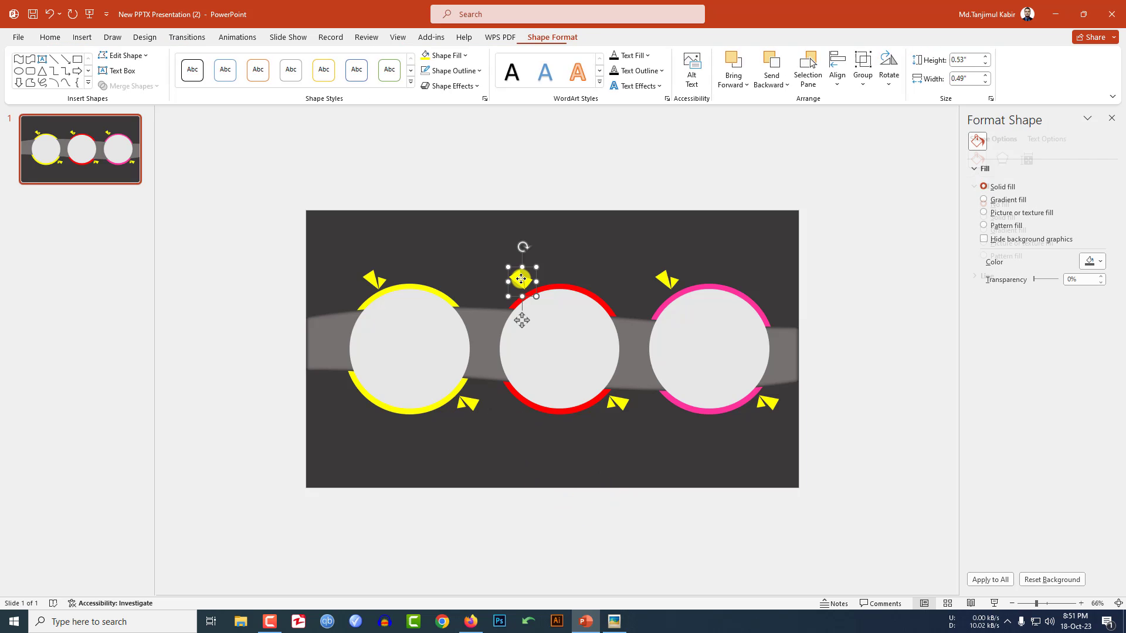
pyautogui.click(446, 55)
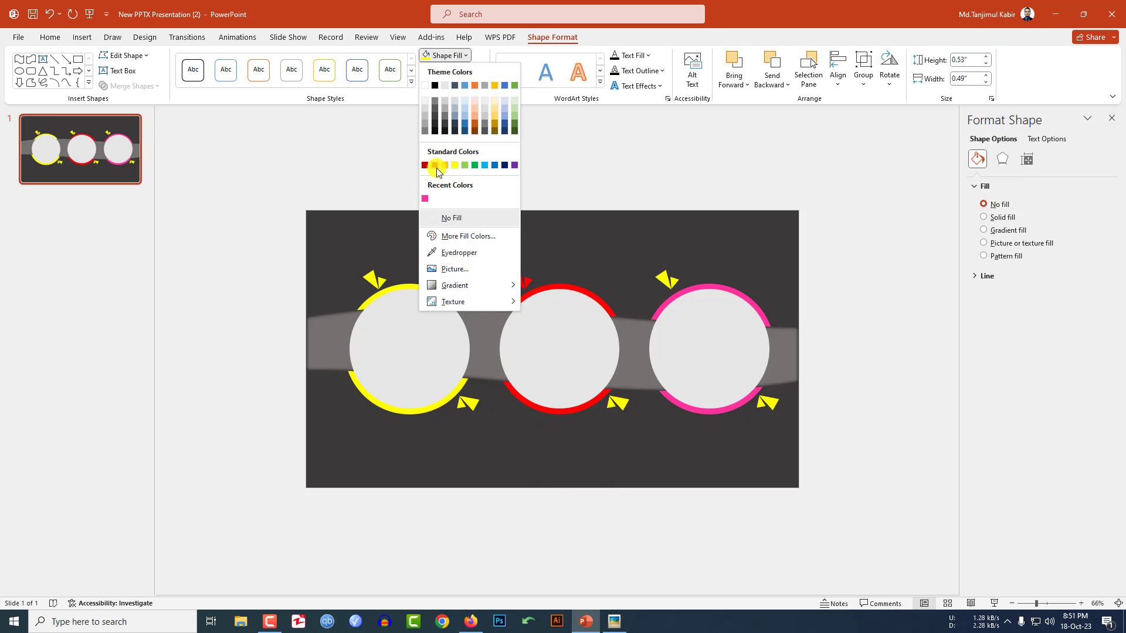
pyautogui.click(435, 165)
pyautogui.click(618, 403)
pyautogui.click(446, 55)
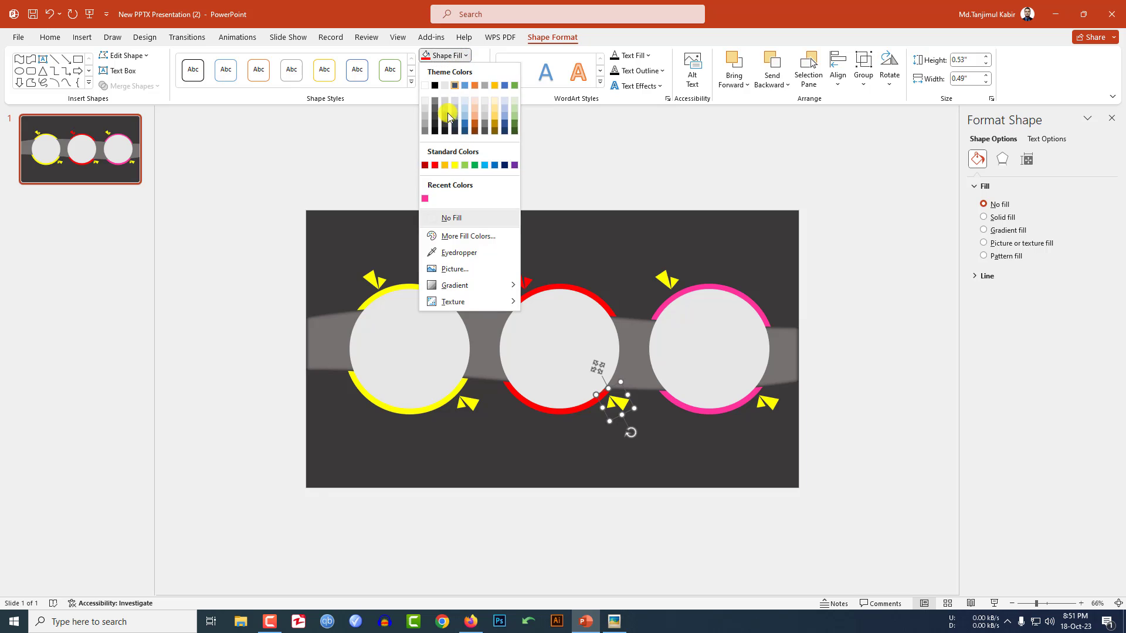
pyautogui.click(435, 166)
# Fill the pink circle's triangle accent with the recent pink swatch.
pyautogui.click(775, 403)
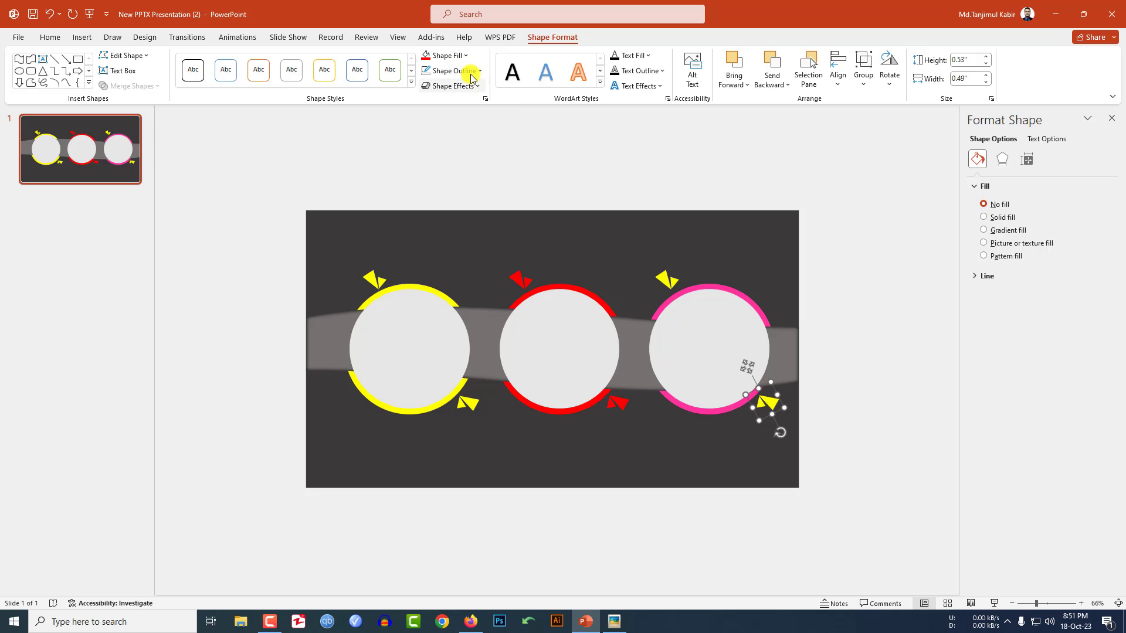
pyautogui.click(446, 56)
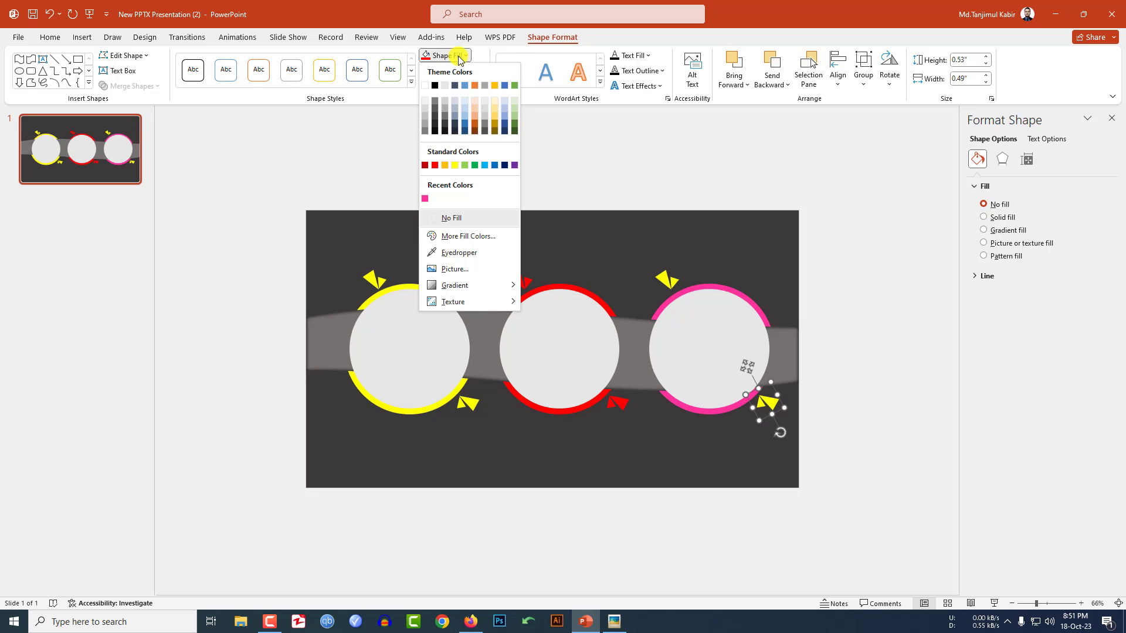
pyautogui.click(425, 199)
pyautogui.click(668, 280)
pyautogui.click(820, 320)
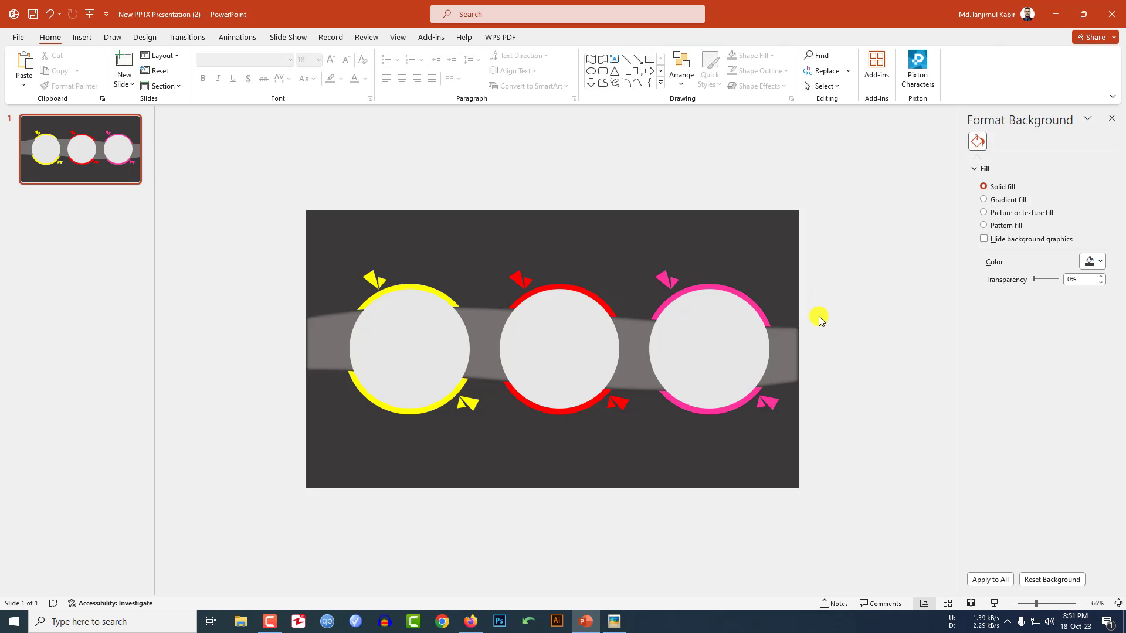
pyautogui.click(82, 36)
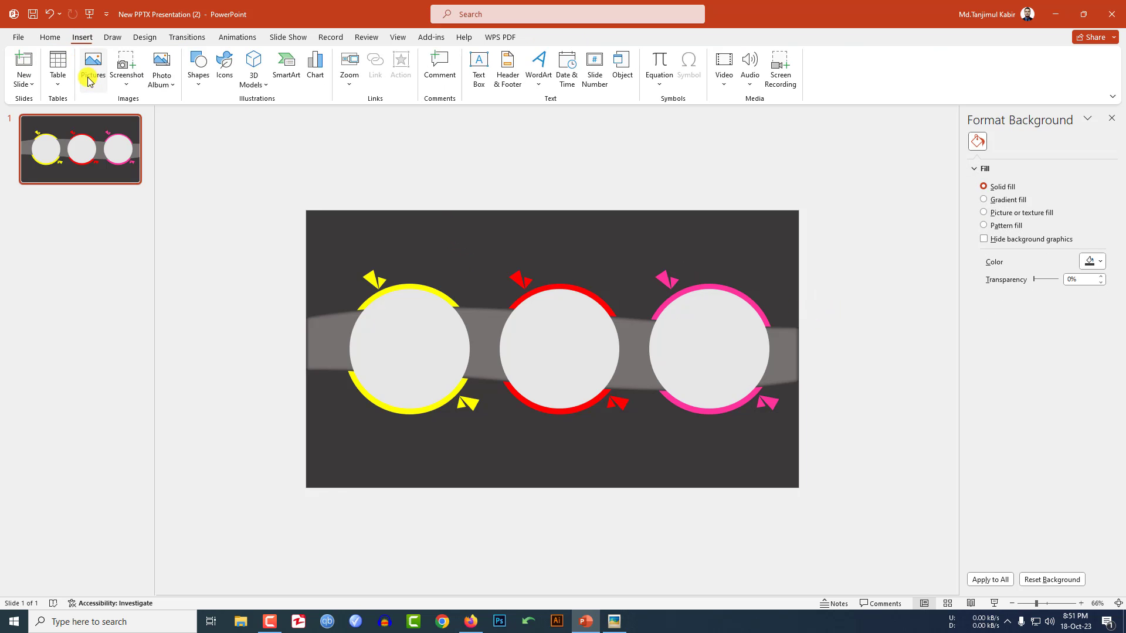
# Draw a text box near the top of the slide containing 'MY BUSINESS TEAM'.
pyautogui.click(198, 75)
pyautogui.click(217, 117)
pyautogui.moveTo(432, 216); pyautogui.dragTo(674, 248)
pyautogui.write('MY BUSINESS TEAM')
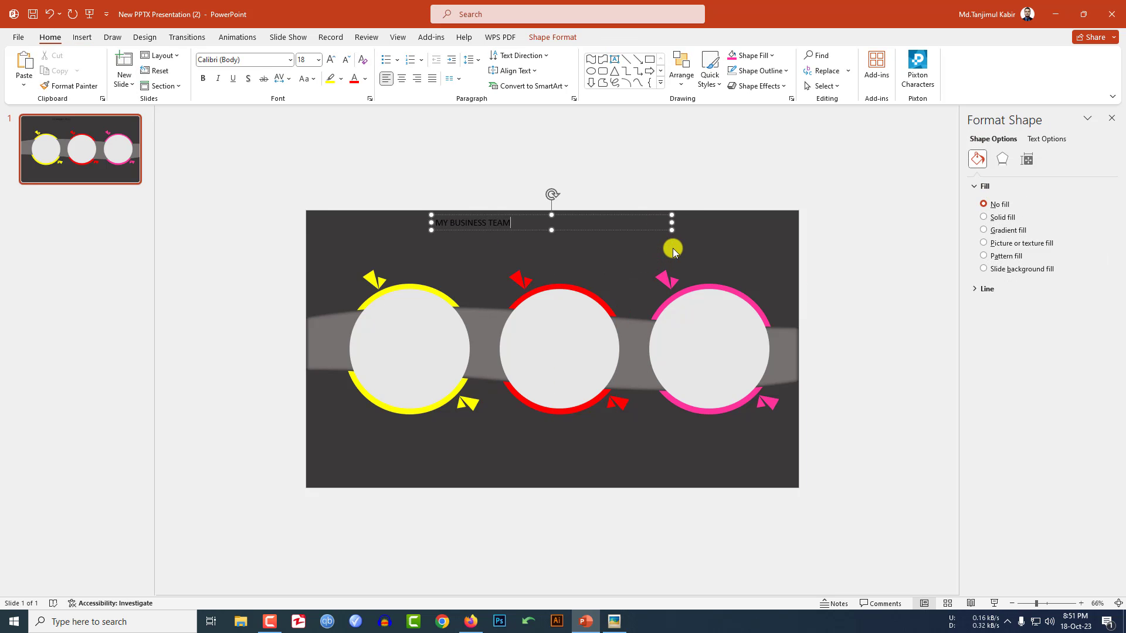
# Format the title in bold white LEMON MILK at 48 pt.
pyautogui.hotkey('ctrl', 'a')
pyautogui.click(258, 61)
pyautogui.write('LEMON MILK')
pyautogui.click(202, 78)
pyautogui.click(365, 78)
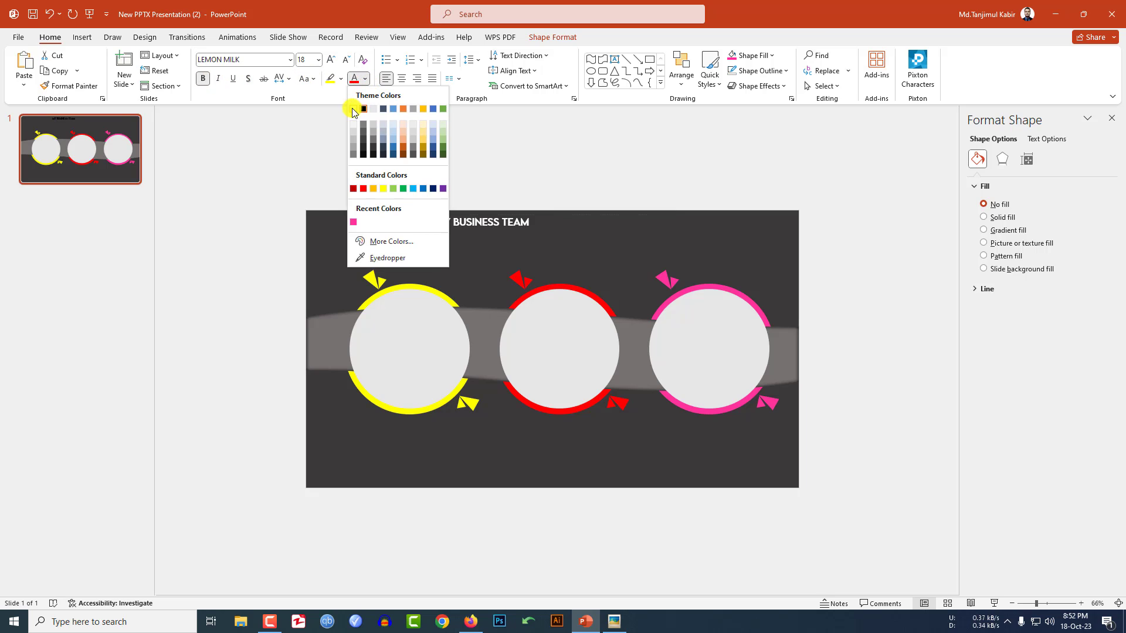
pyautogui.click(354, 109)
pyautogui.click(332, 61)
pyautogui.click(332, 61)
pyautogui.click(332, 61)
pyautogui.click(332, 61)
pyautogui.click(332, 61)
pyautogui.click(332, 61)
pyautogui.click(332, 61)
pyautogui.click(331, 61)
pyautogui.click(479, 253)
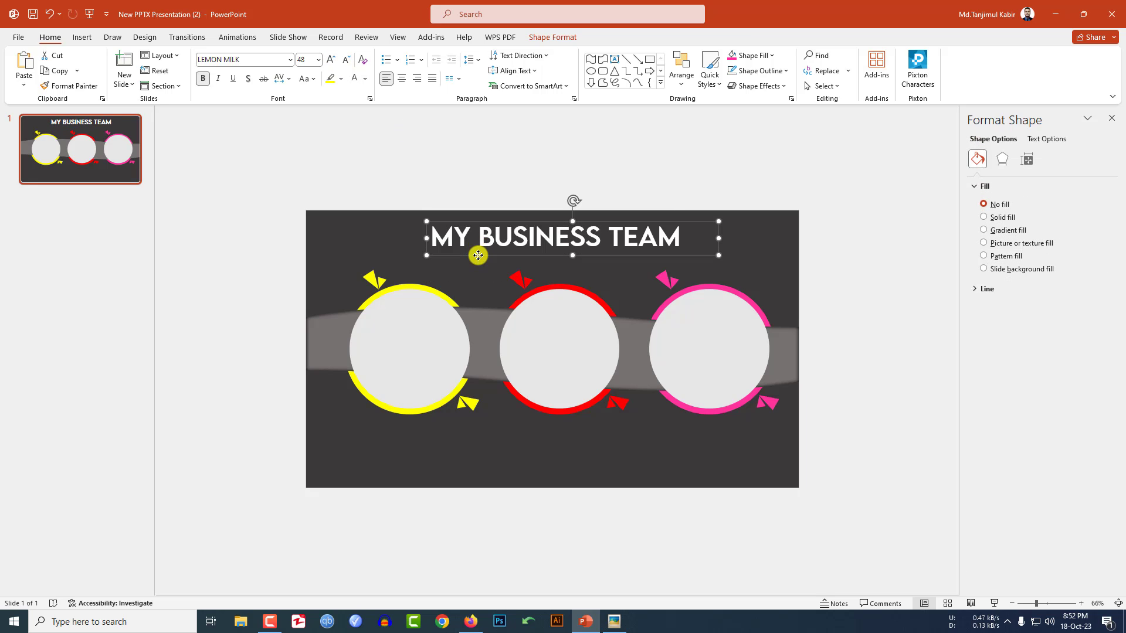
# Copy the title under the yellow circle as 'TEAM MEMBER NAME' at 16 pt, resized to fit.
pyautogui.moveTo(479, 255); pyautogui.dragTo(448, 437)
pyautogui.tripleClick(448, 436)
pyautogui.click(205, 80)
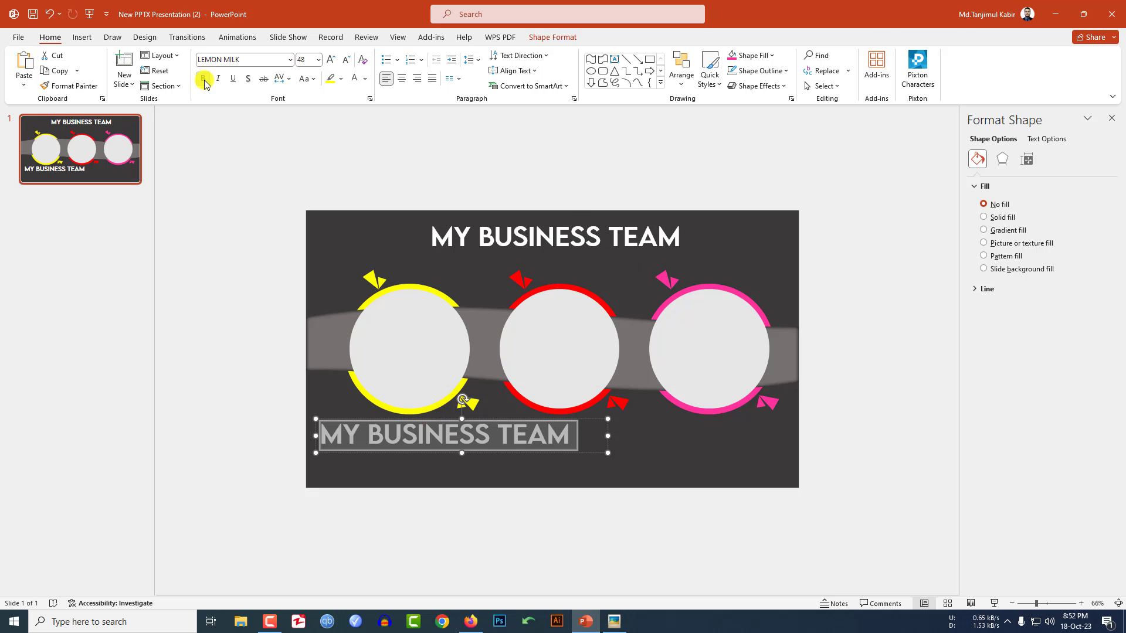
pyautogui.click(318, 60)
pyautogui.click(308, 158)
pyautogui.write('TEAM MEMBER NAME')
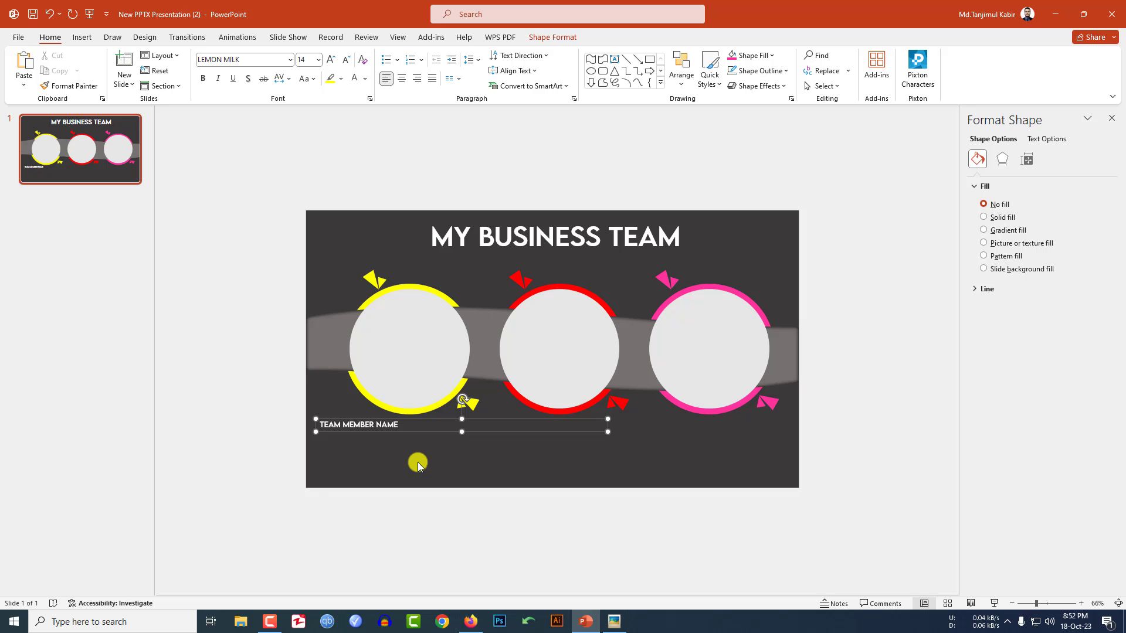
pyautogui.moveTo(418, 432); pyautogui.dragTo(470, 432)
pyautogui.moveTo(657, 424); pyautogui.dragTo(455, 430)
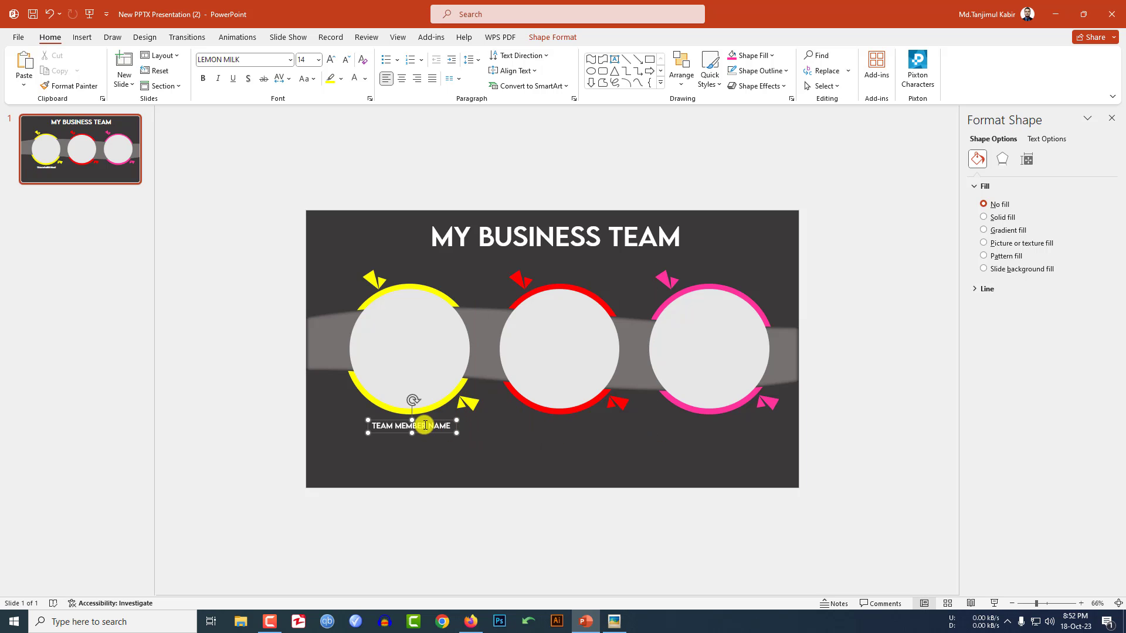
pyautogui.click(331, 61)
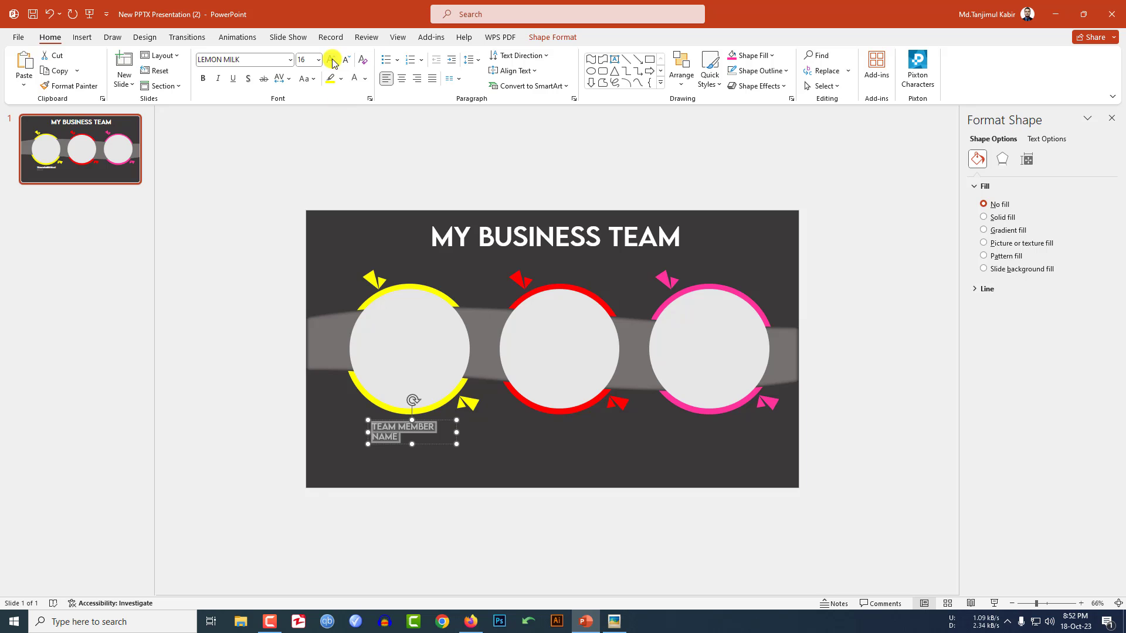
pyautogui.moveTo(450, 434); pyautogui.dragTo(452, 461)
# Add a centred 'DESIGNATION' line beneath the name and copy its box below.
pyautogui.scroll(-1, 452, 461)
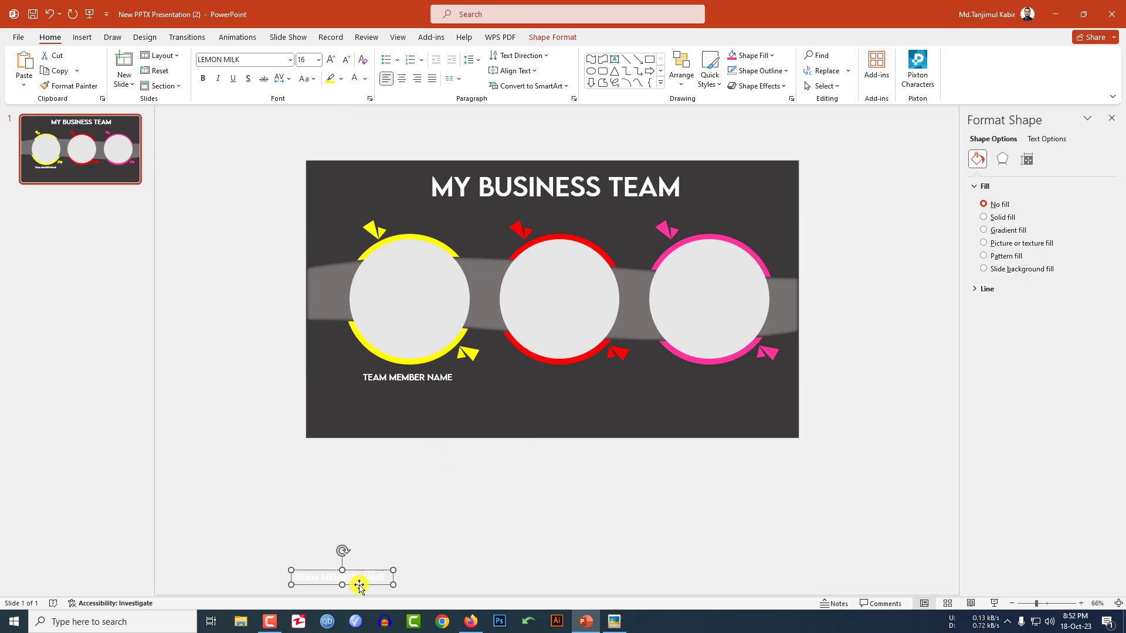
pyautogui.moveTo(365, 570); pyautogui.dragTo(430, 380)
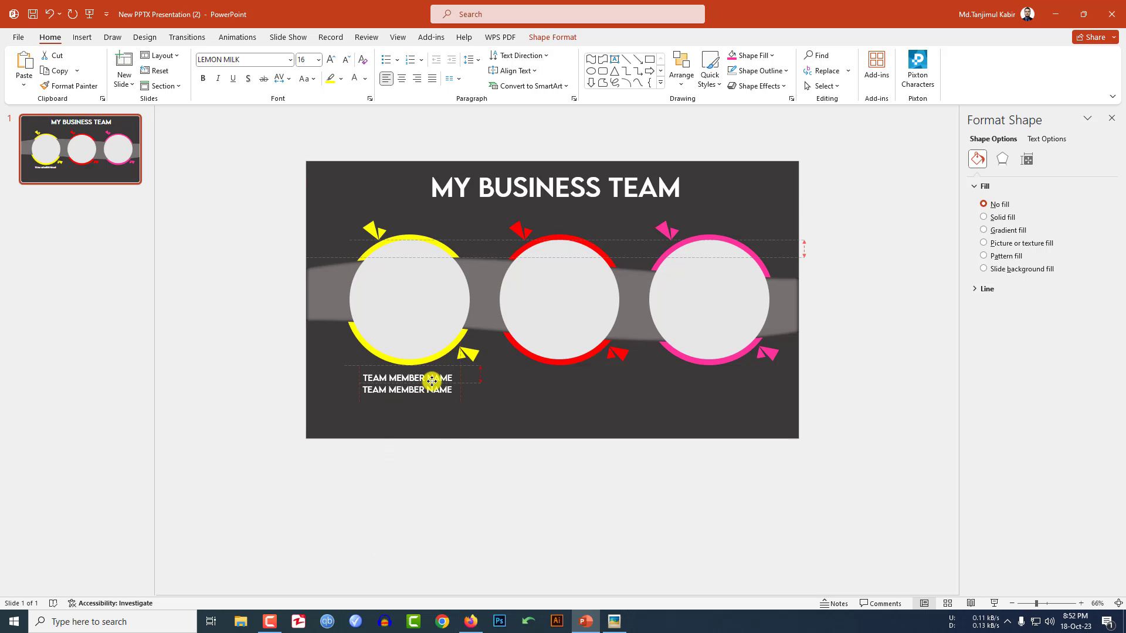
pyautogui.doubleClick(407, 440)
pyautogui.hotkey('ctrl', 'a')
pyautogui.write('DESIGNATION')
pyautogui.hotkey('ctrl', 'e')
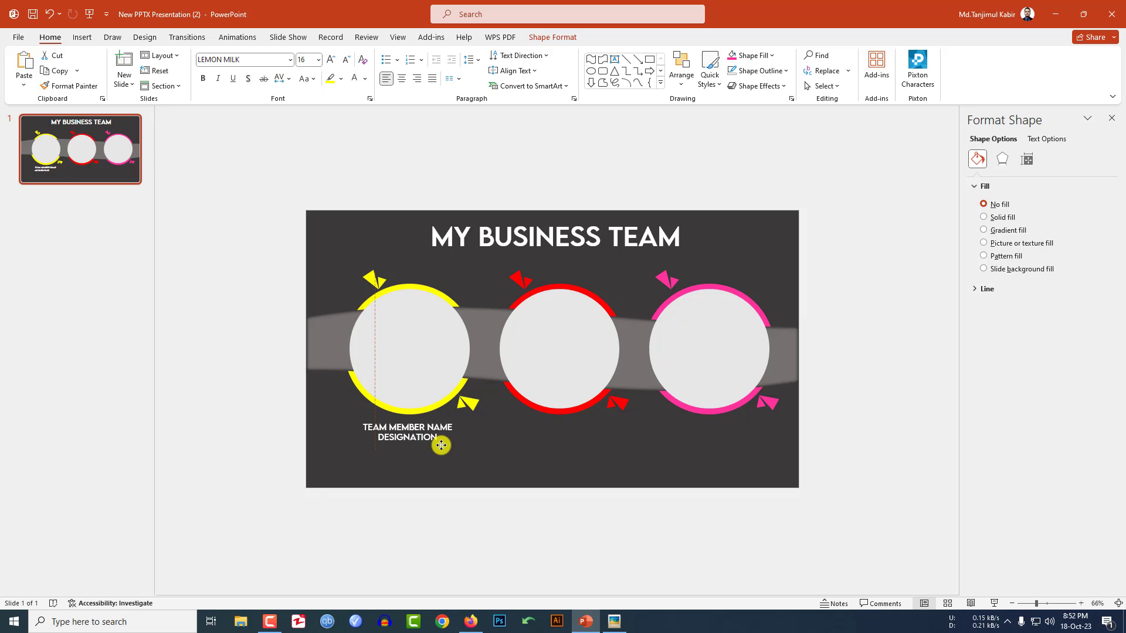
pyautogui.moveTo(440, 445)
pyautogui.mouseDown()
pyautogui.moveTo(415, 447)
pyautogui.moveTo(445, 456)
pyautogui.moveTo(417, 464)
pyautogui.moveTo(428, 459)
pyautogui.mouseUp()
# Paste lorem ipsum into the lower box as centred Calibri Light 12 pt in a wider box.
pyautogui.hotkey('ctrl', 'v')
pyautogui.hotkey('ctrl', 'a')
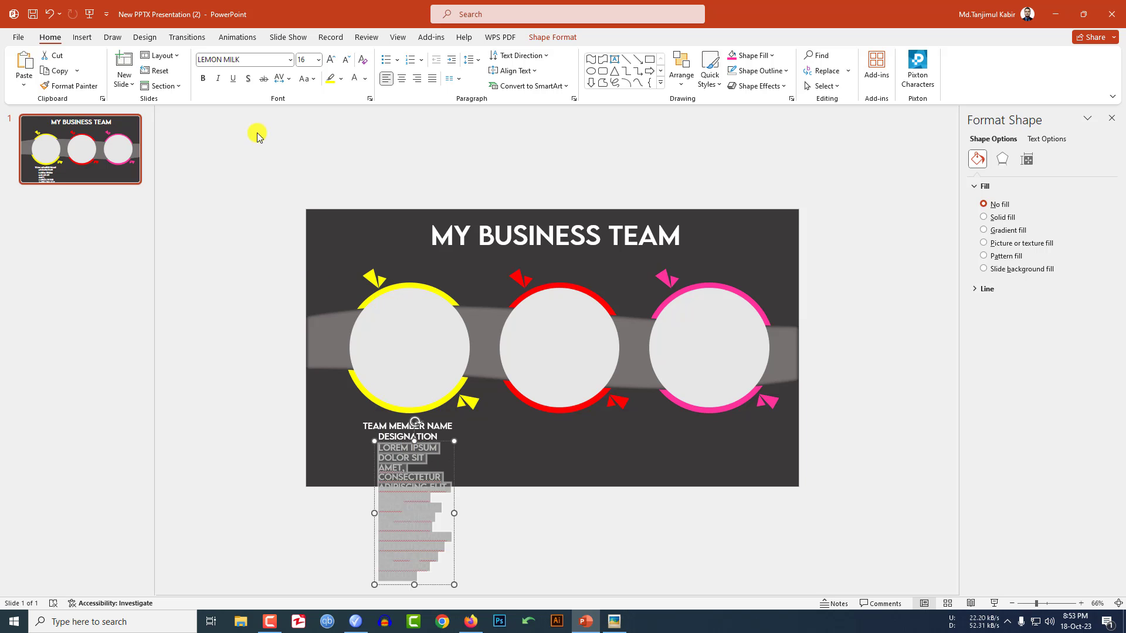
pyautogui.click(254, 60)
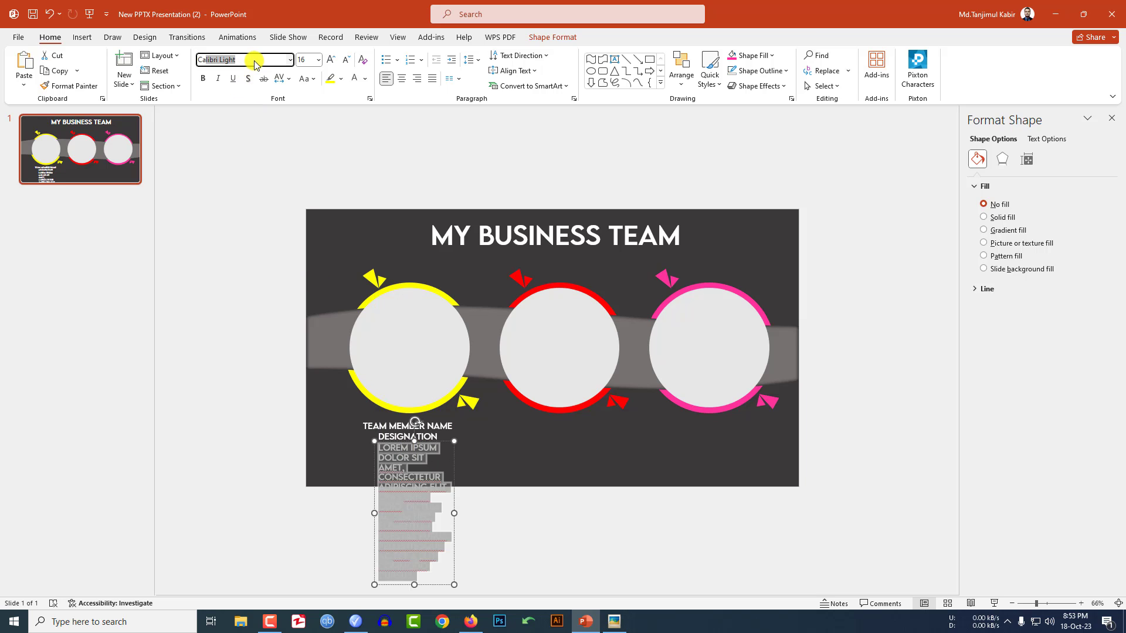
pyautogui.write('C')
pyautogui.press('Return')
pyautogui.click(346, 59)
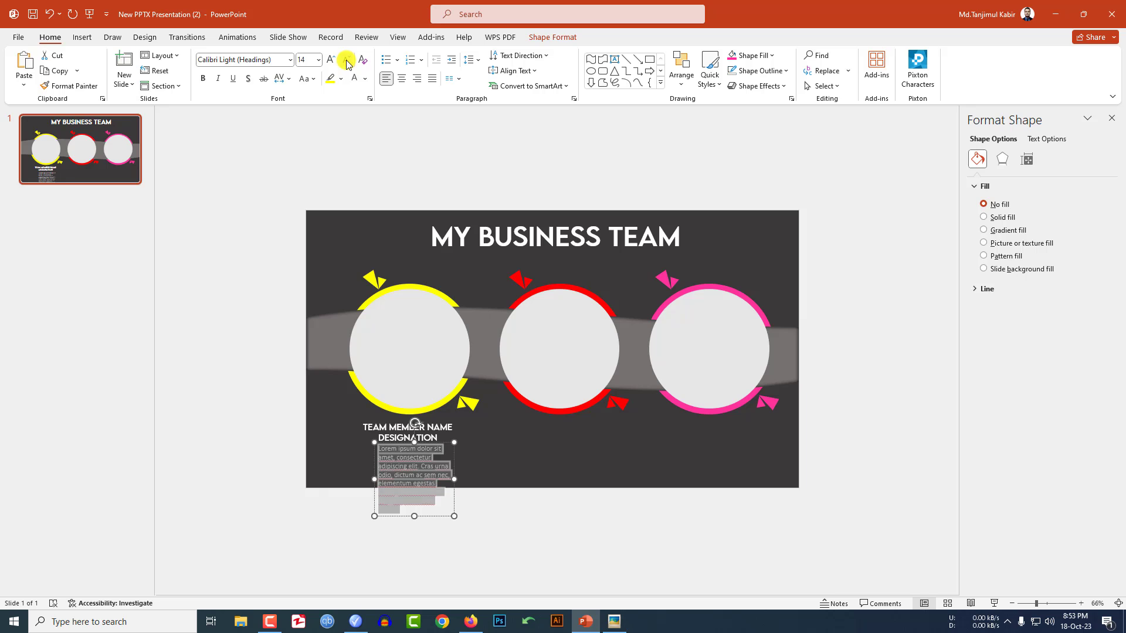
pyautogui.click(346, 59)
pyautogui.moveTo(375, 492); pyautogui.dragTo(353, 469)
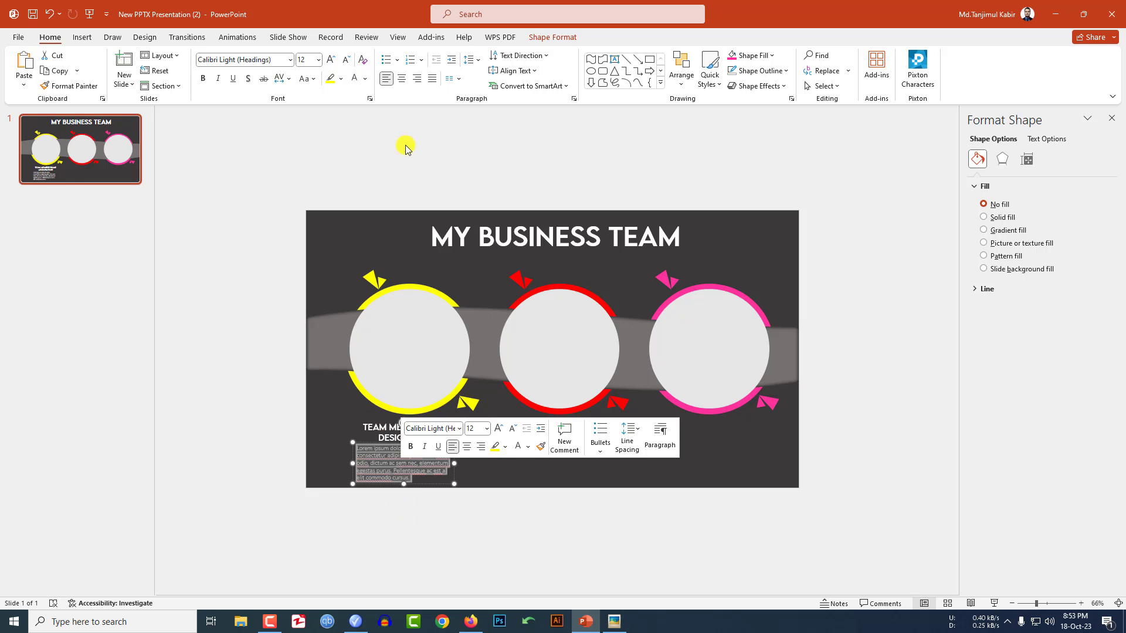
pyautogui.click(401, 78)
pyautogui.moveTo(454, 463); pyautogui.dragTo(428, 474)
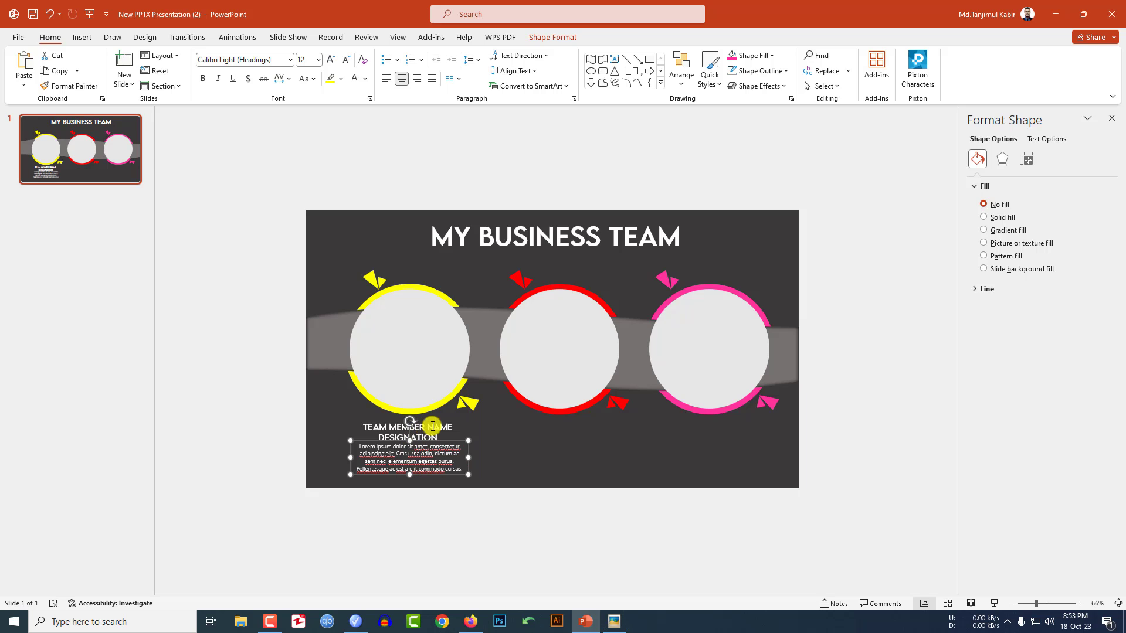
pyautogui.doubleClick(439, 427)
pyautogui.keyDown('shift'); pyautogui.click(362, 427); pyautogui.keyUp('shift')
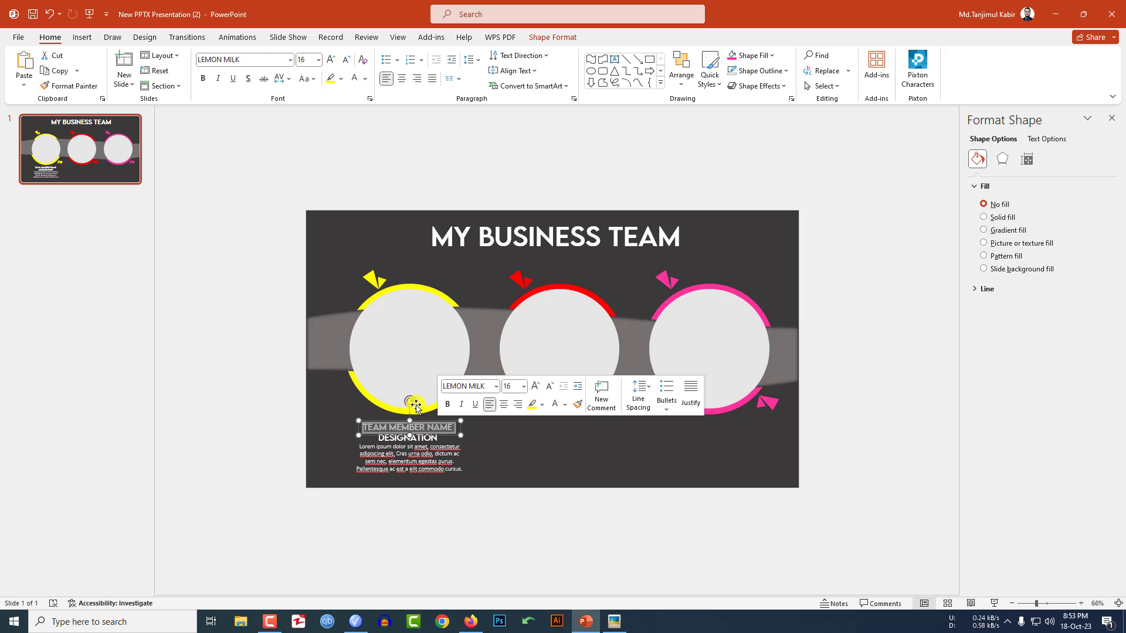
# Make the TEAM MEMBER NAME and DESIGNATION labels yellow.
pyautogui.click(367, 79)
pyautogui.click(383, 189)
pyautogui.doubleClick(408, 438)
pyautogui.click(365, 78)
pyautogui.click(382, 189)
pyautogui.click(521, 487)
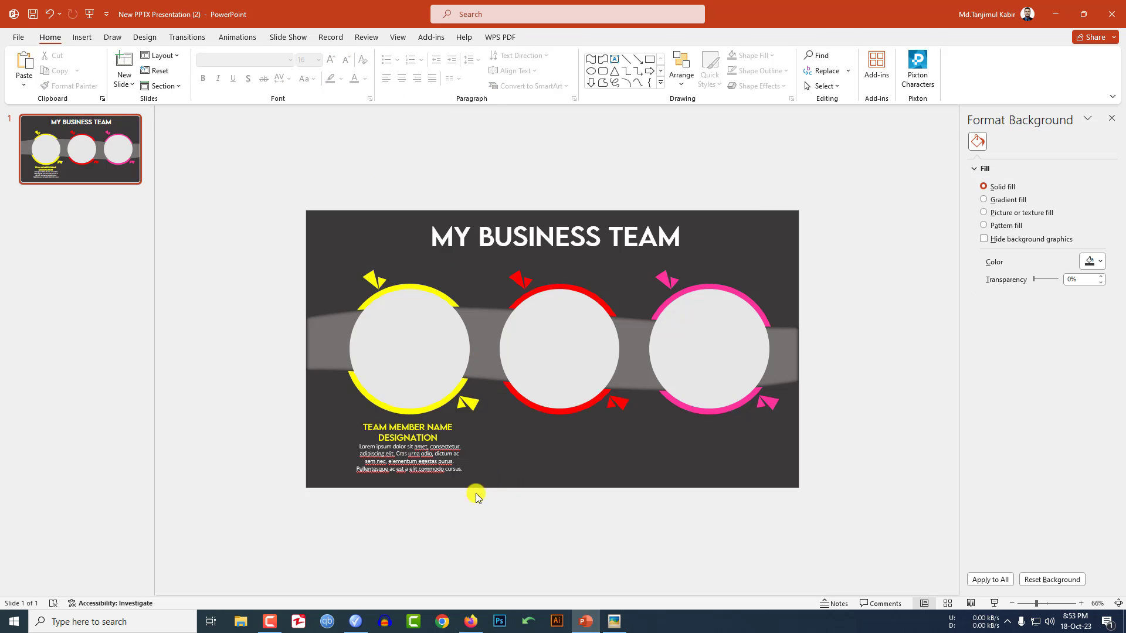
# Group the three caption boxes and copy the group under the red and pink circles.
pyautogui.moveTo(495, 521); pyautogui.dragTo(333, 413)
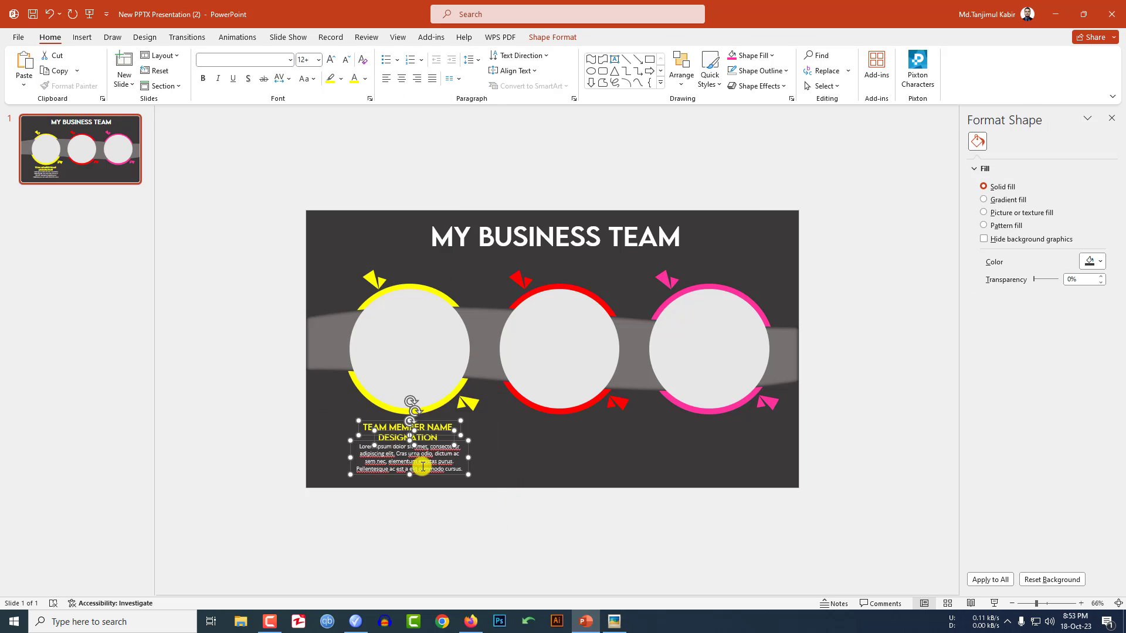
pyautogui.hotkey('ctrl', 'g')
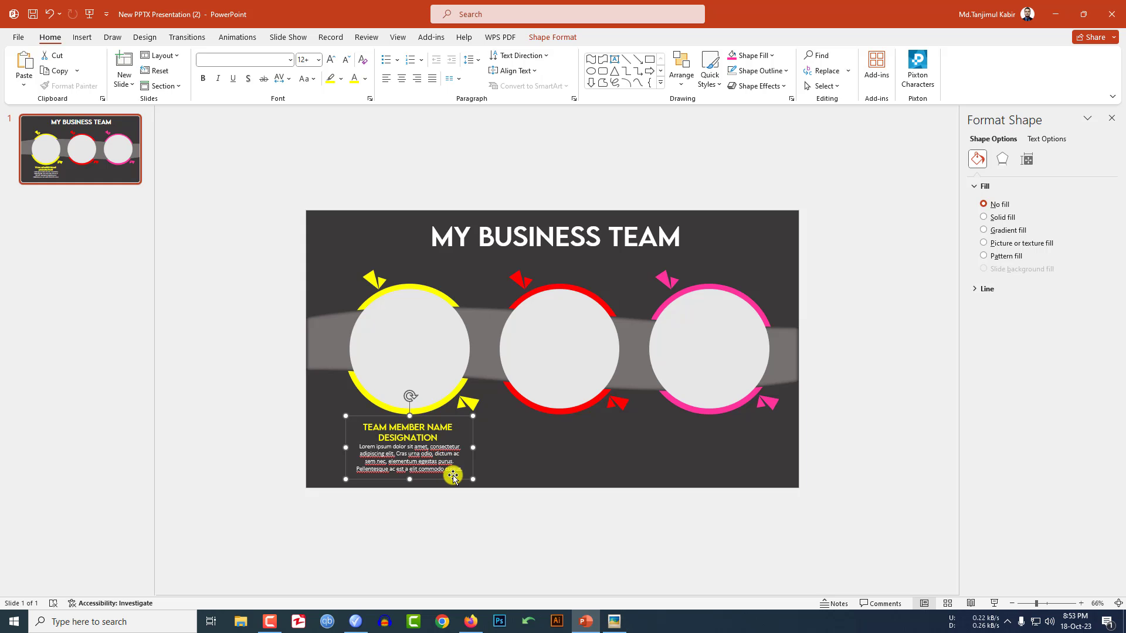
pyautogui.moveTo(453, 477); pyautogui.dragTo(617, 485)
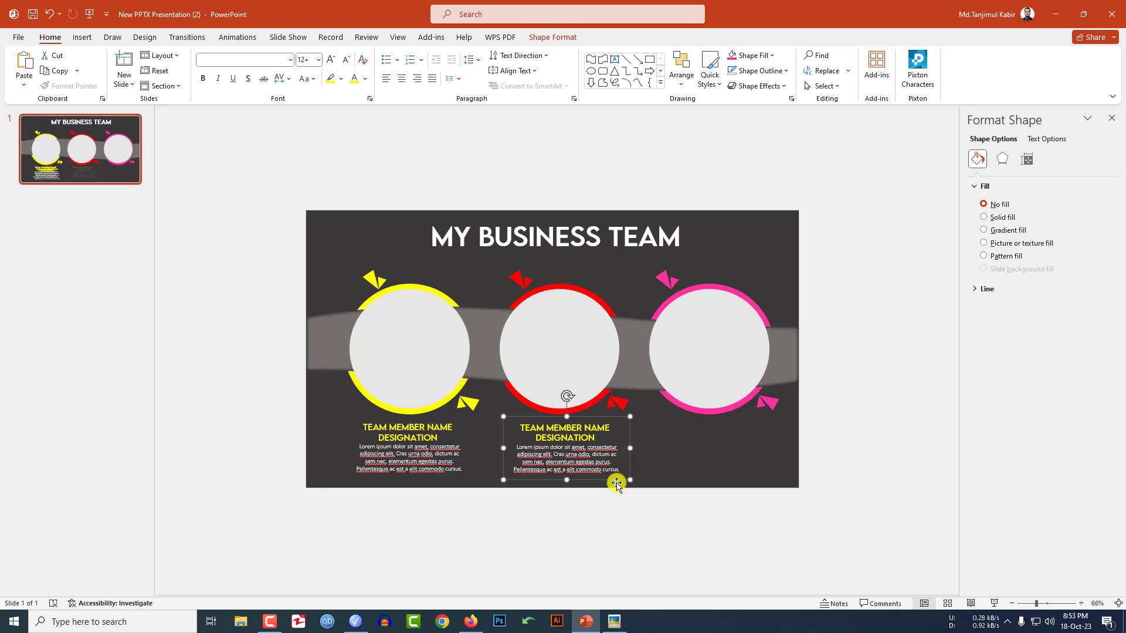
pyautogui.hotkey('ctrl', 'd')
pyautogui.click(846, 475)
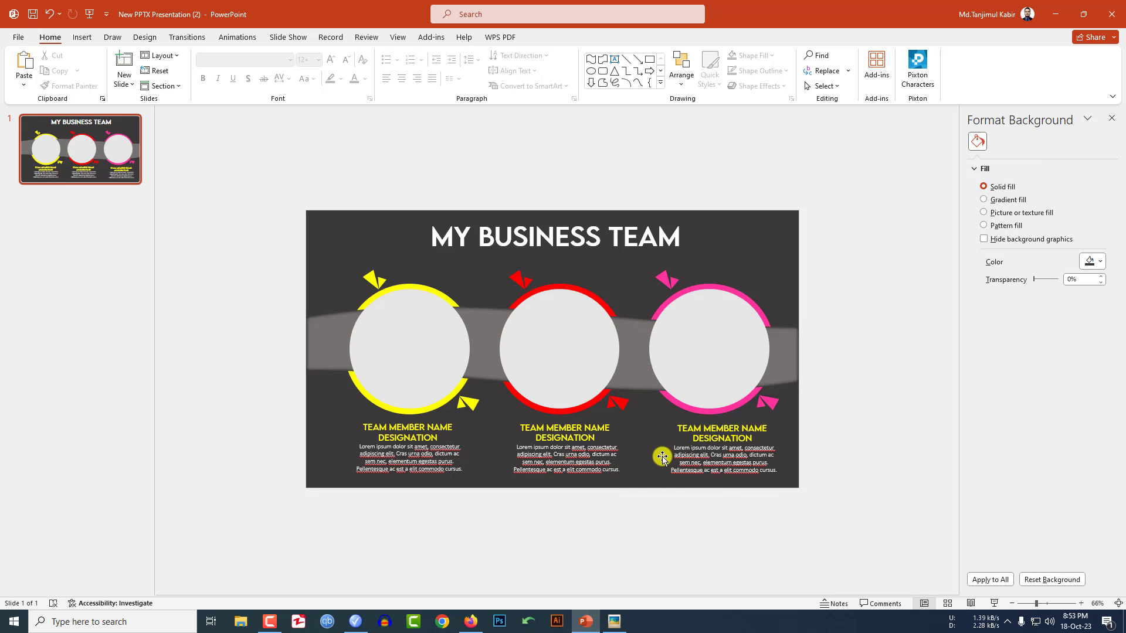
# Colour the middle caption's TEAM MEMBER NAME and DESIGNATION red.
pyautogui.tripleClick(589, 427)
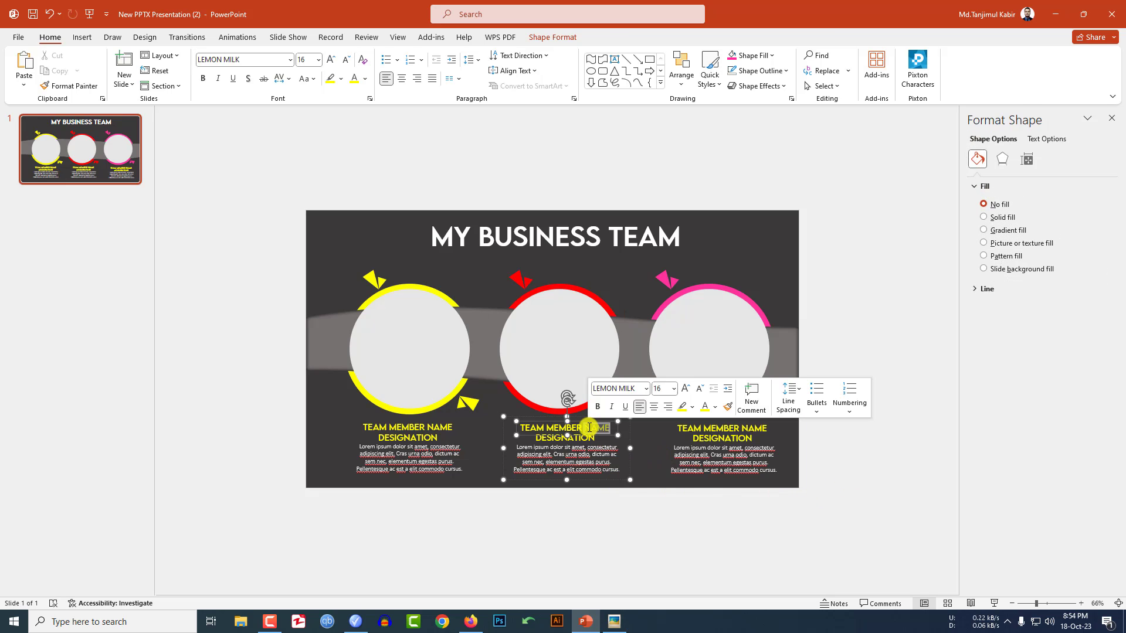
pyautogui.click(367, 79)
pyautogui.click(364, 188)
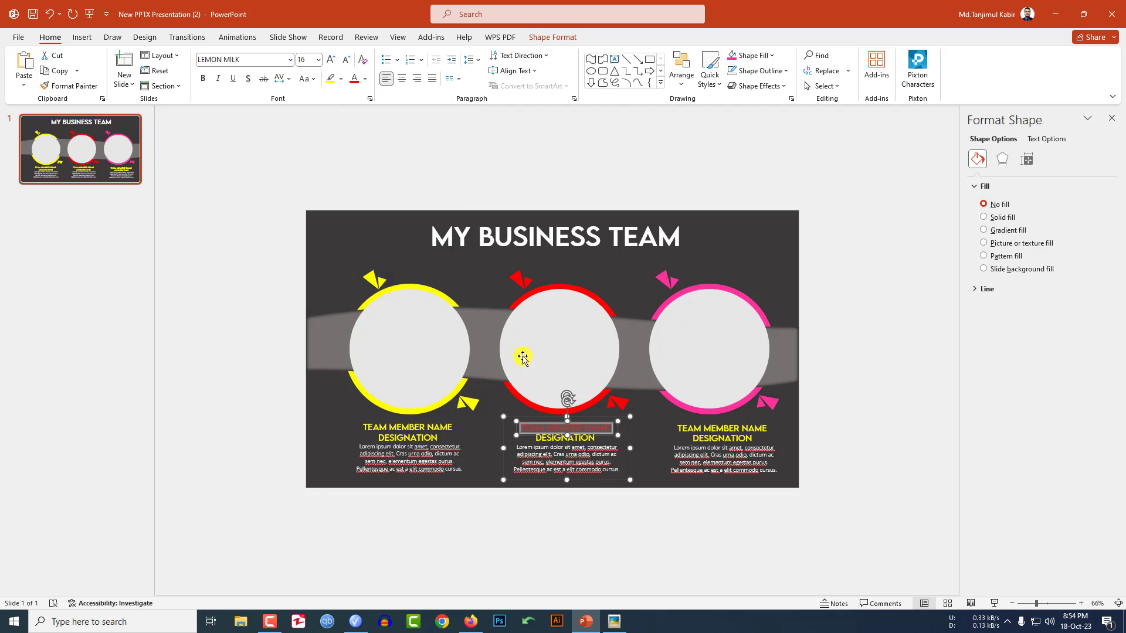
pyautogui.click(549, 440)
pyautogui.doubleClick(549, 439)
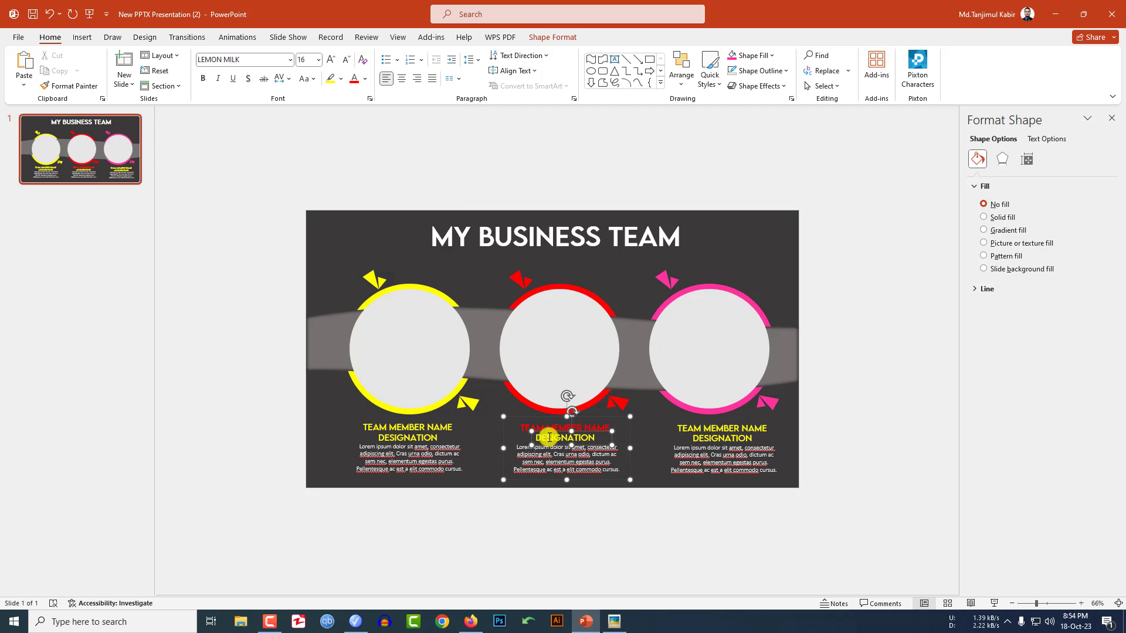
pyautogui.click(364, 80)
# Colour the right caption's label text pink.
pyautogui.click(363, 188)
pyautogui.doubleClick(722, 439)
pyautogui.click(352, 221)
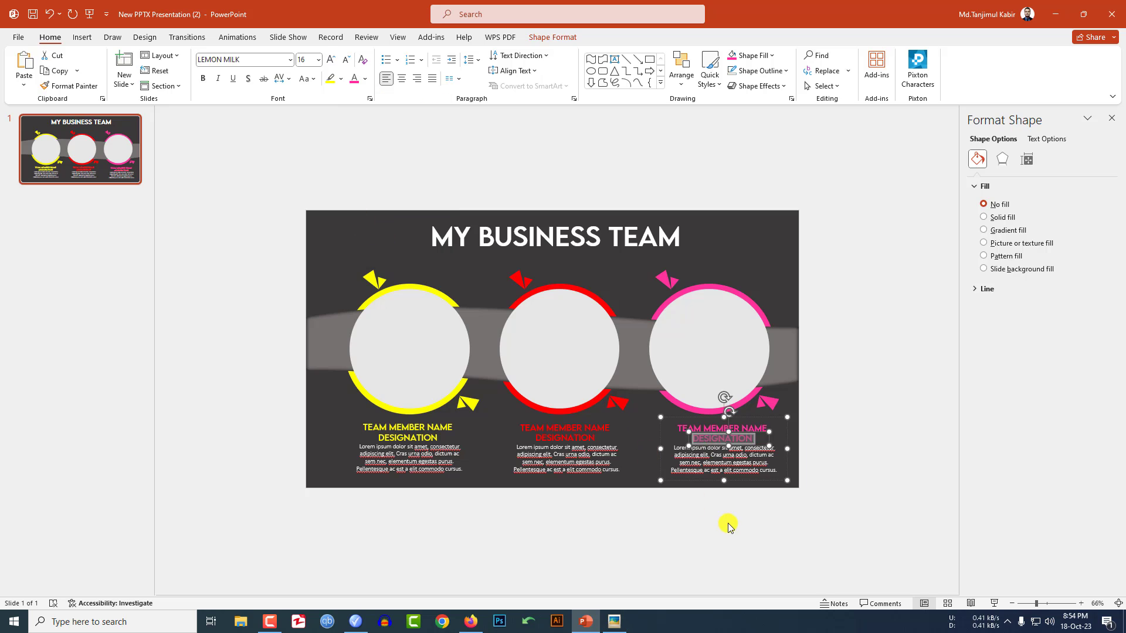
pyautogui.click(727, 523)
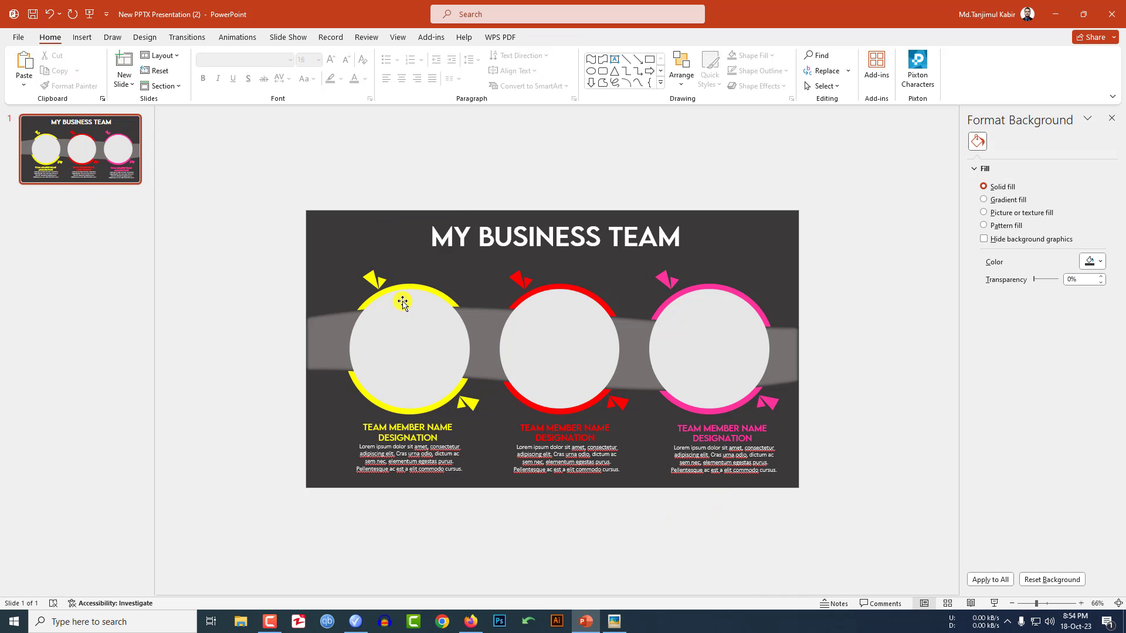
# Fill the yellow-ringed circle with the businessman photo from the Downloads folder.
pyautogui.click(406, 341)
pyautogui.click(985, 242)
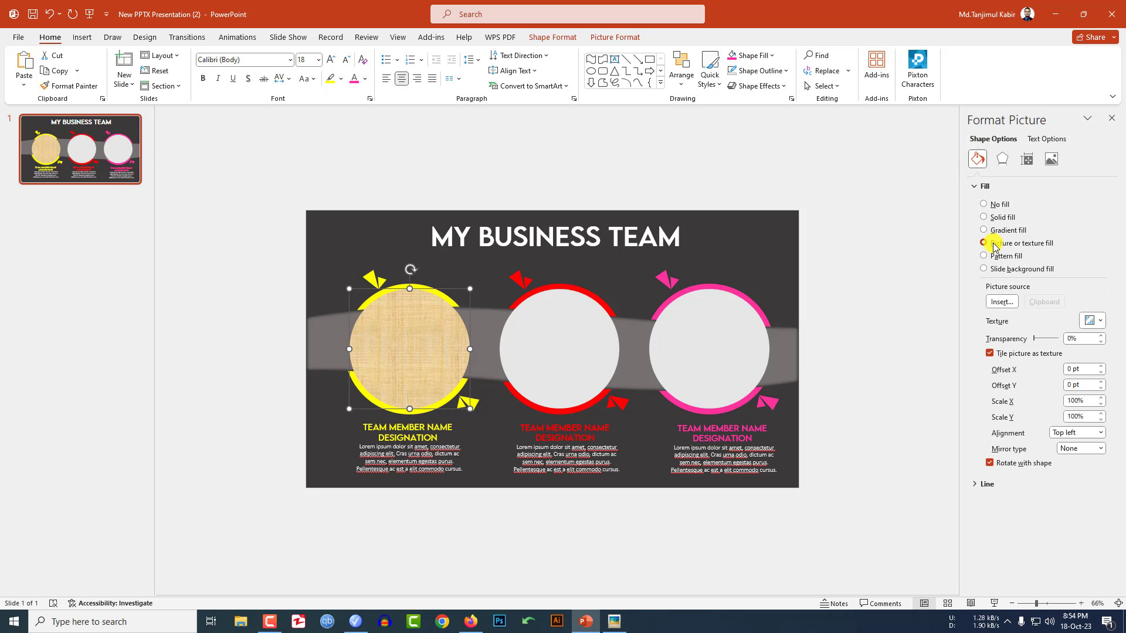
pyautogui.click(1002, 302)
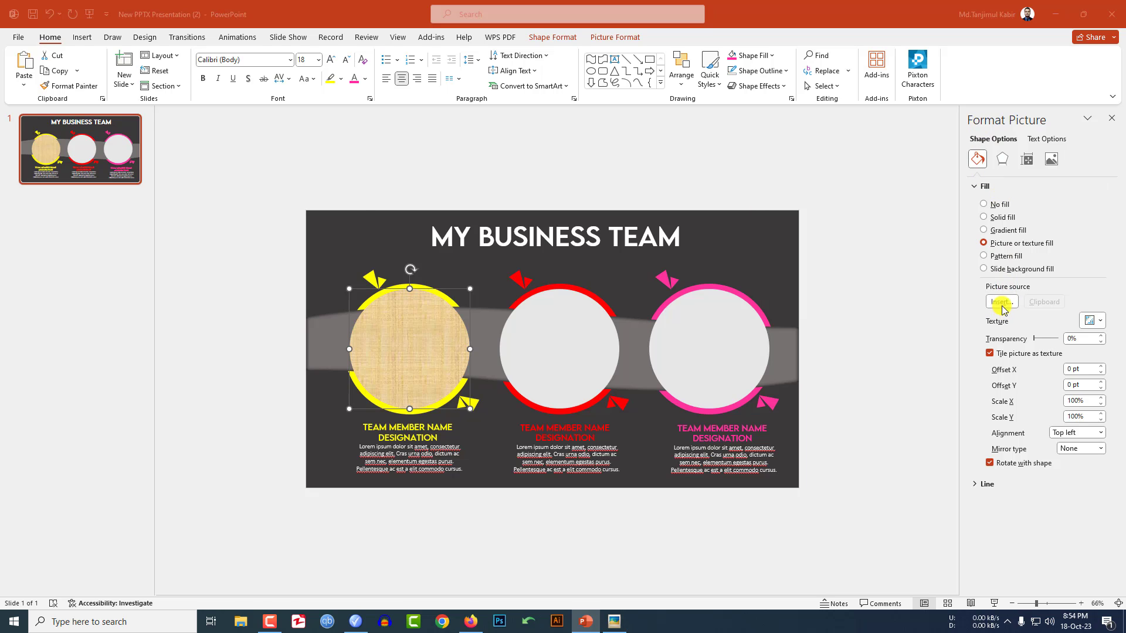
pyautogui.click(628, 277)
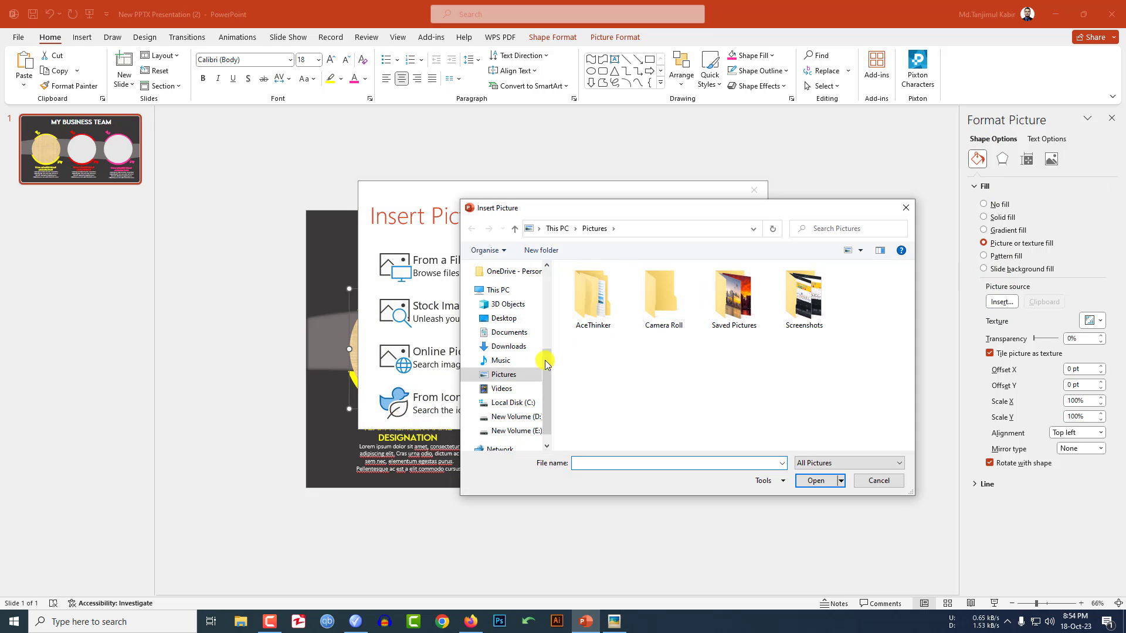
pyautogui.click(509, 346)
pyautogui.click(593, 307)
pyautogui.click(816, 480)
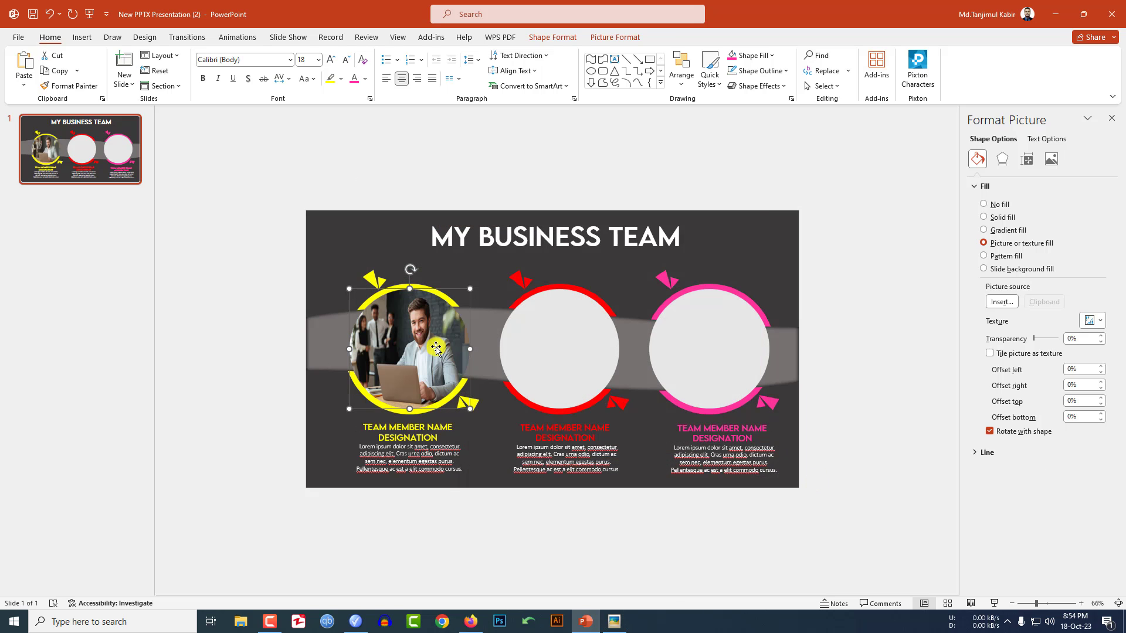
# Crop the businessman photo to fill the circle and remove its outline.
pyautogui.click(636, 37)
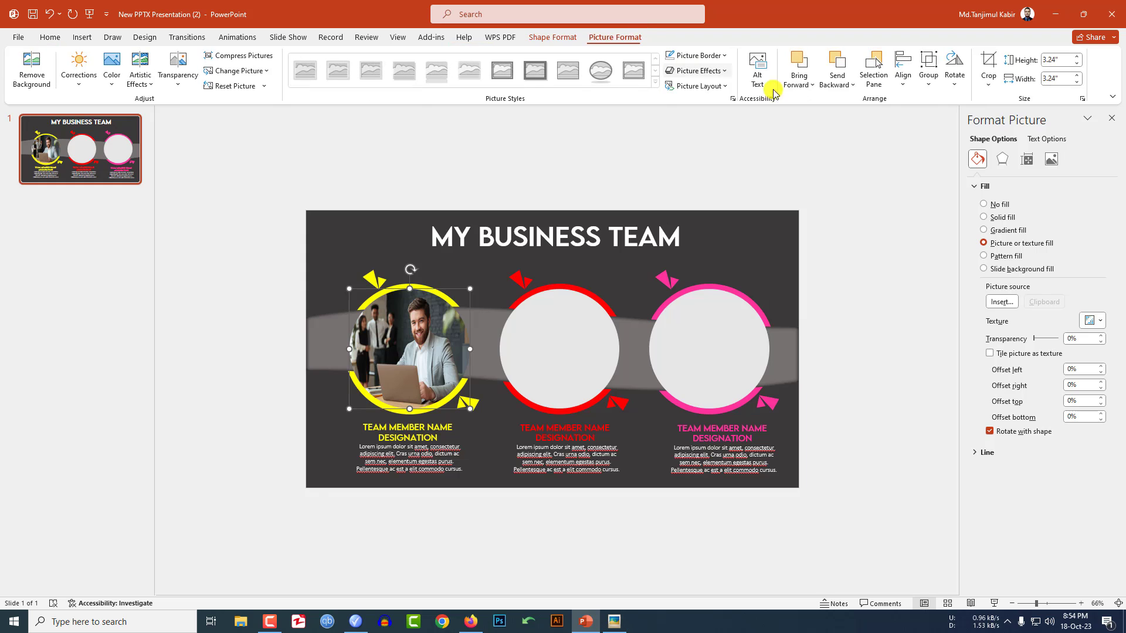
pyautogui.click(989, 88)
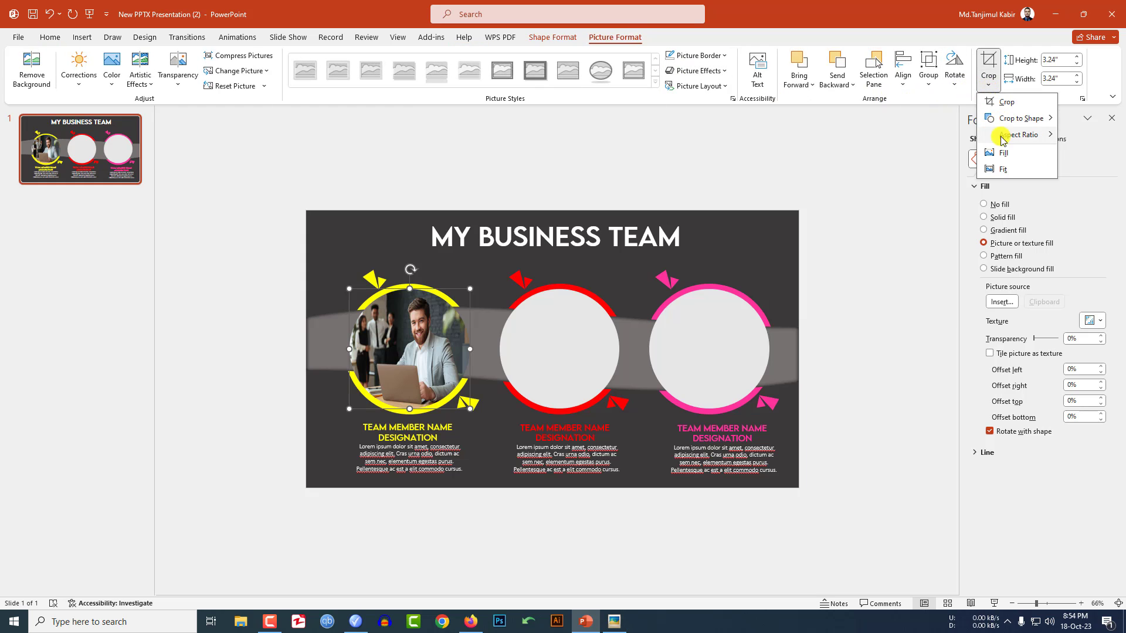
pyautogui.click(988, 119)
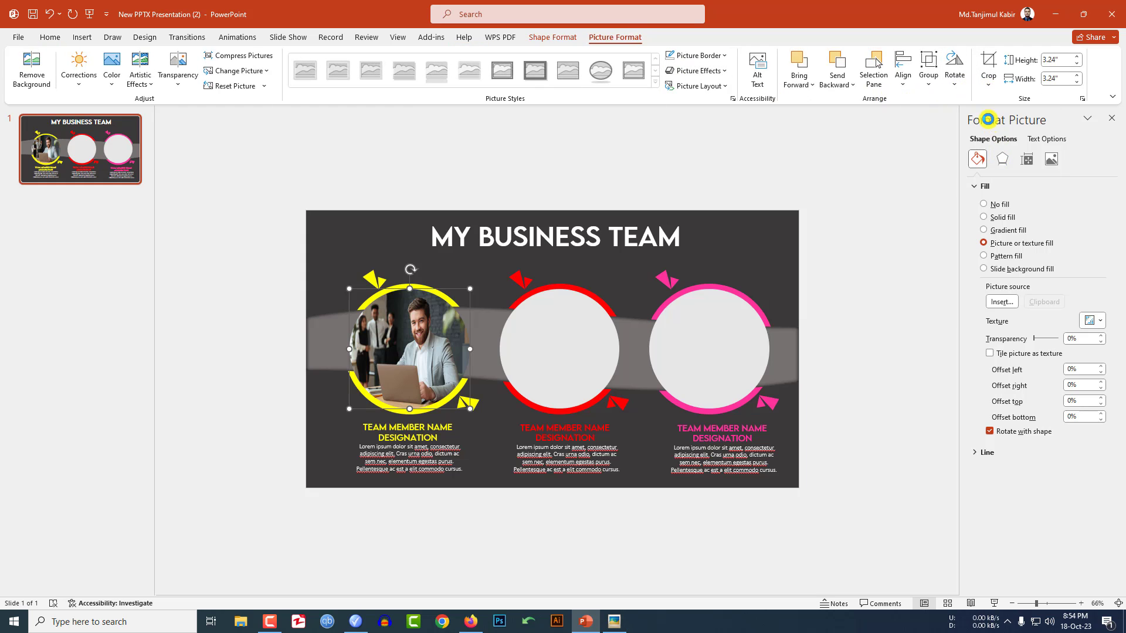
pyautogui.click(442, 341)
pyautogui.click(505, 510)
pyautogui.click(411, 351)
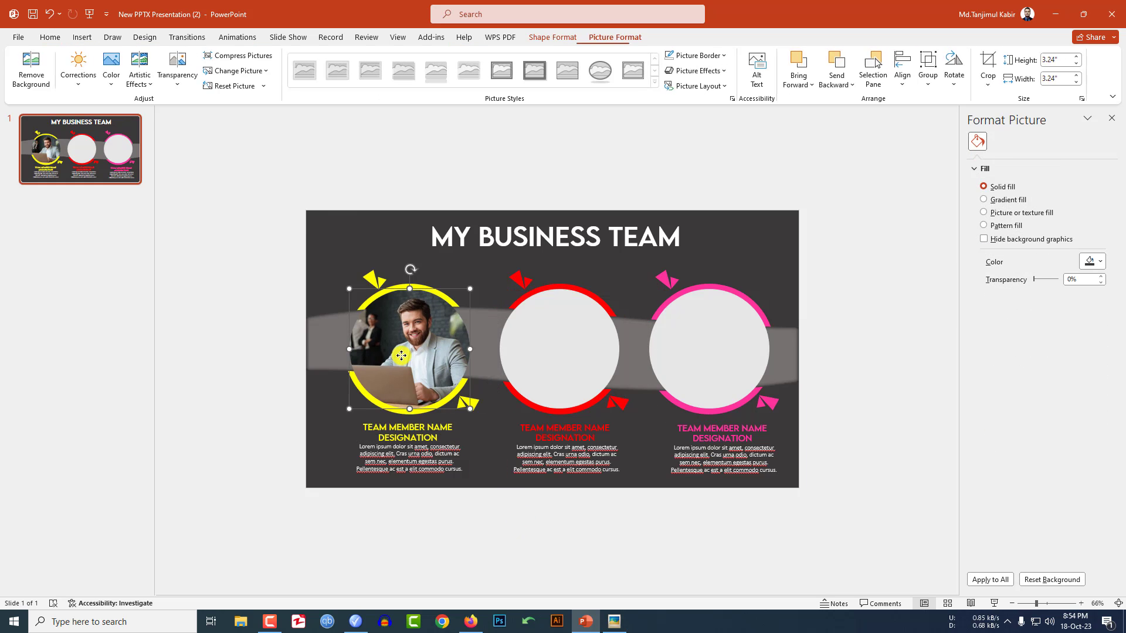
pyautogui.click(723, 58)
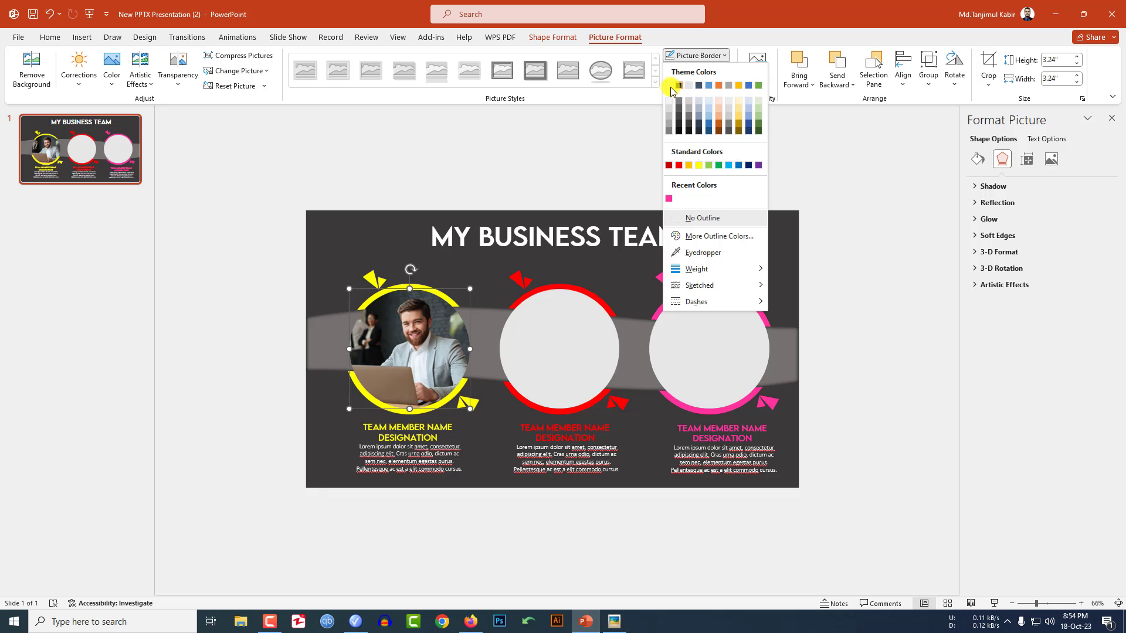
pyautogui.click(674, 217)
pyautogui.click(541, 361)
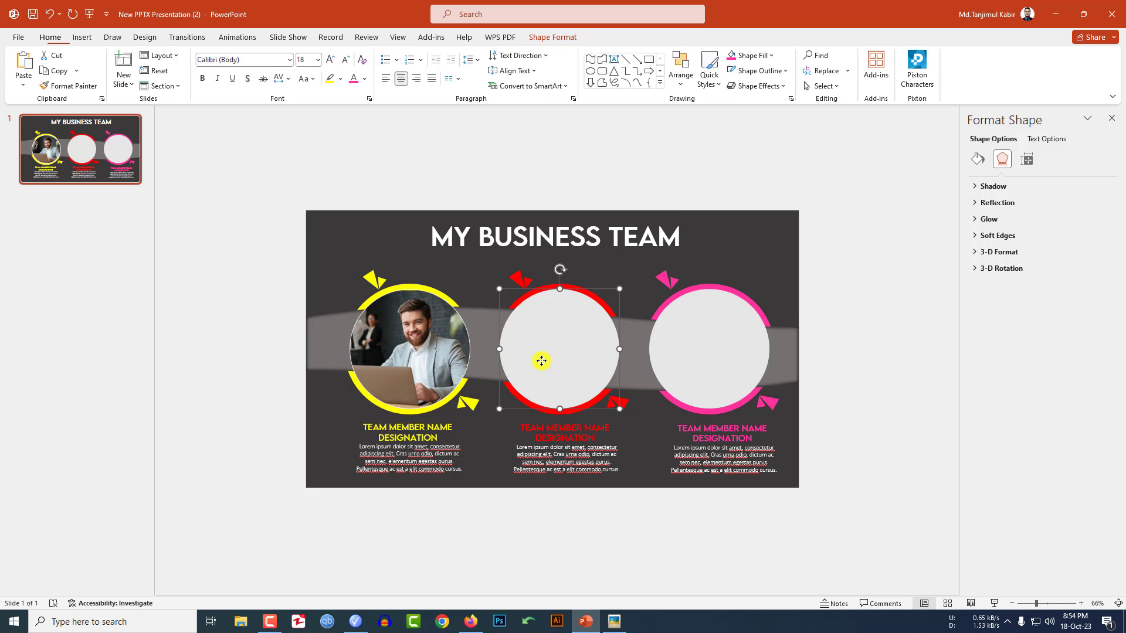
# Fill the red-ringed circle with the photo of the young man at a desk.
pyautogui.click(977, 164)
pyautogui.click(1004, 245)
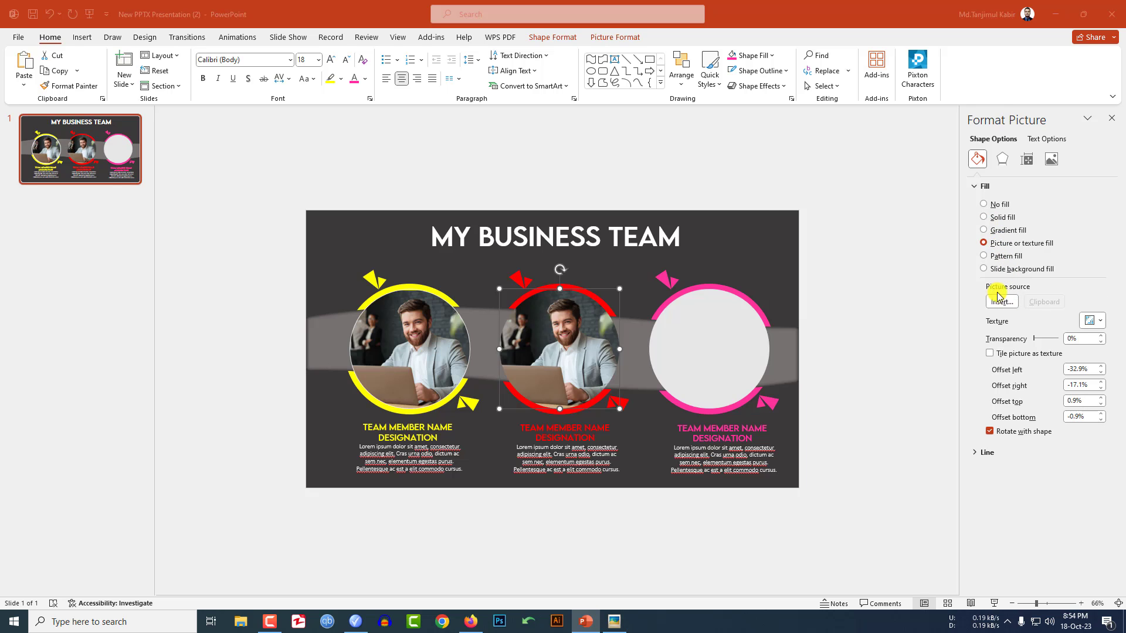
pyautogui.click(1002, 301)
pyautogui.click(522, 258)
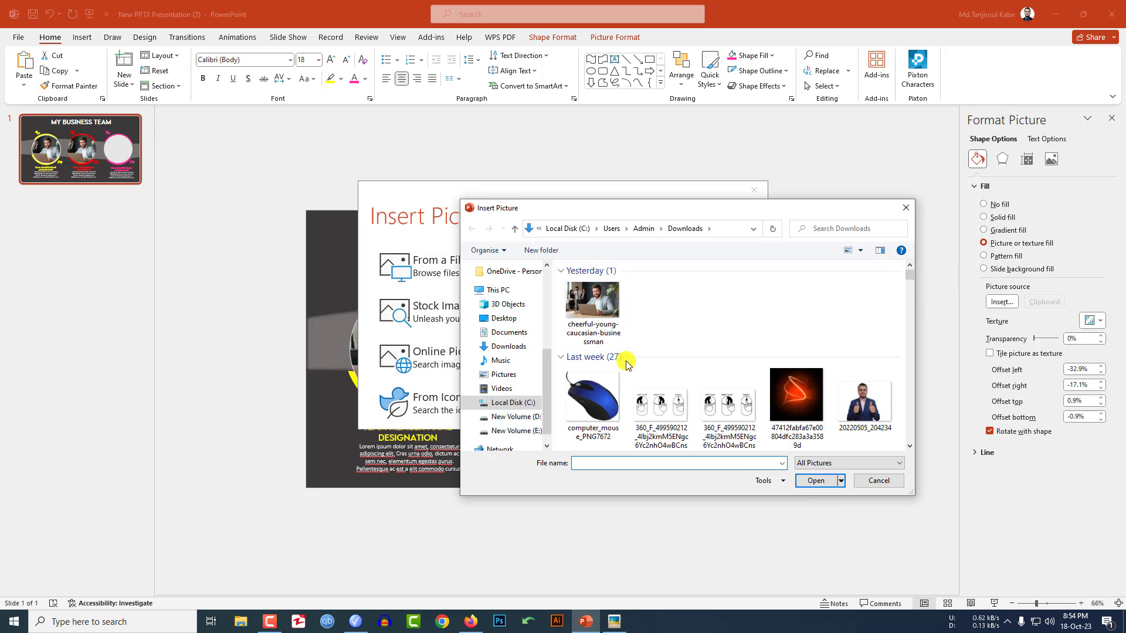
pyautogui.scroll(-2, 623, 358)
pyautogui.doubleClick(714, 399)
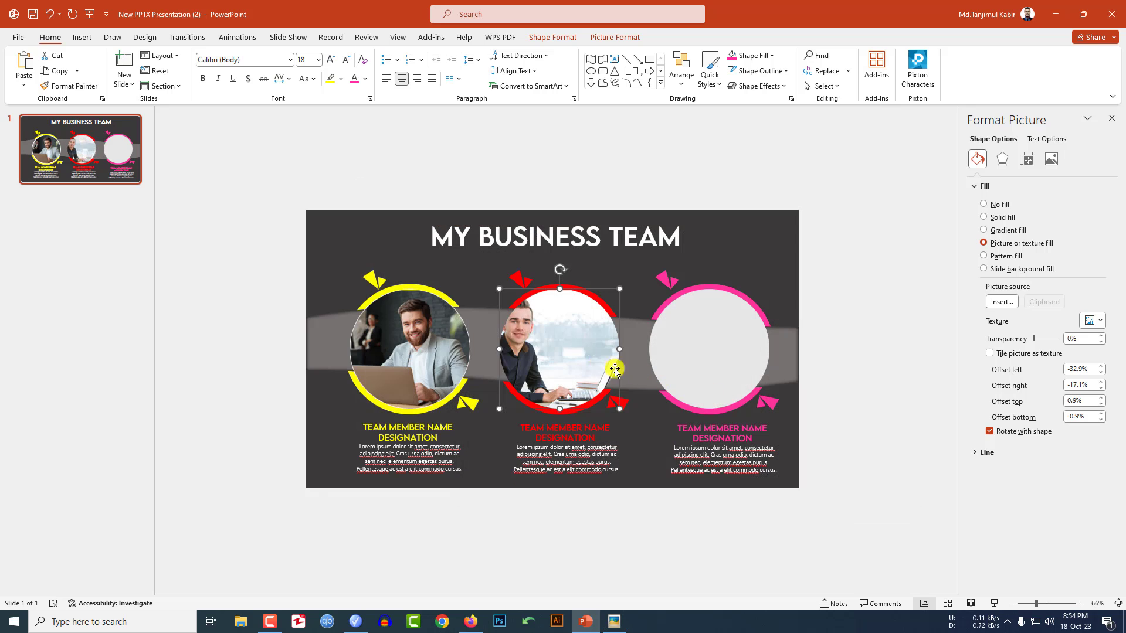
# Crop the middle photo to fill, centre it on the man, and remove its outline.
pyautogui.click(634, 39)
pyautogui.click(988, 82)
pyautogui.click(953, 167)
pyautogui.moveTo(563, 351); pyautogui.dragTo(584, 349)
pyautogui.click(756, 429)
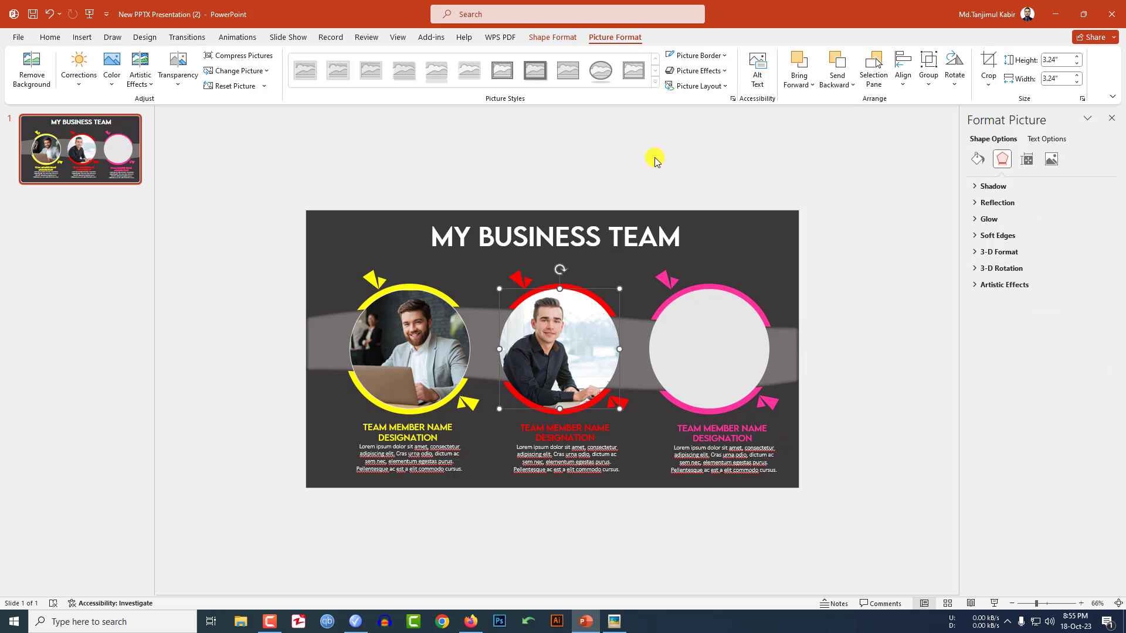
pyautogui.click(720, 55)
pyautogui.click(669, 93)
pyautogui.click(829, 309)
pyautogui.click(720, 342)
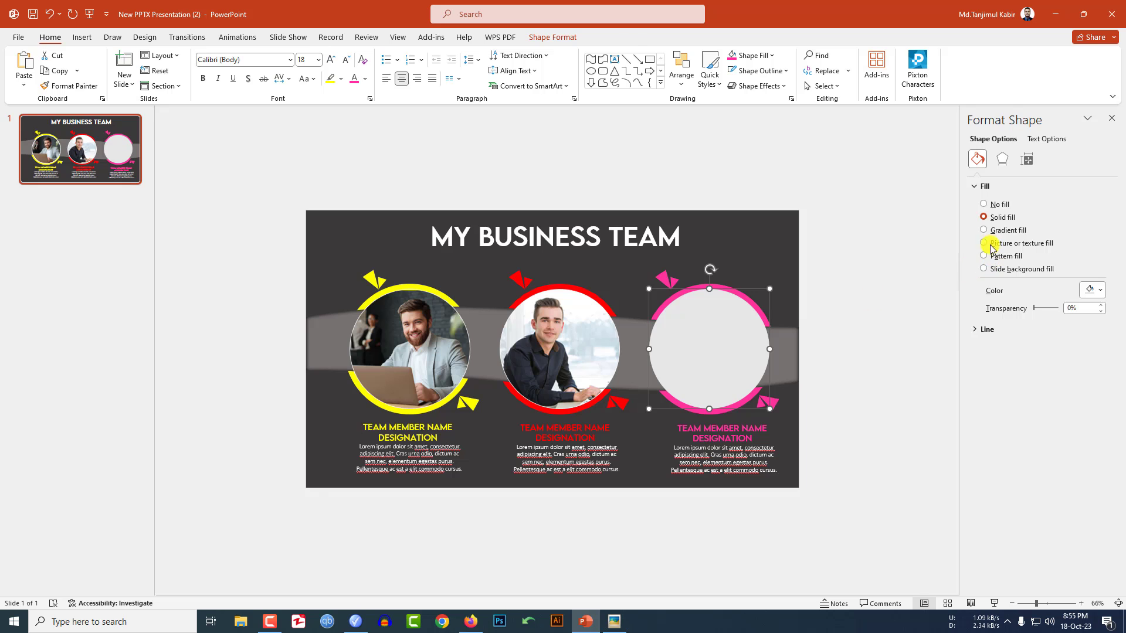
# Fill the pink-ringed circle with the photo of the smiling man holding a cup.
pyautogui.click(994, 246)
pyautogui.click(1002, 302)
pyautogui.click(583, 272)
pyautogui.click(519, 347)
pyautogui.click(586, 395)
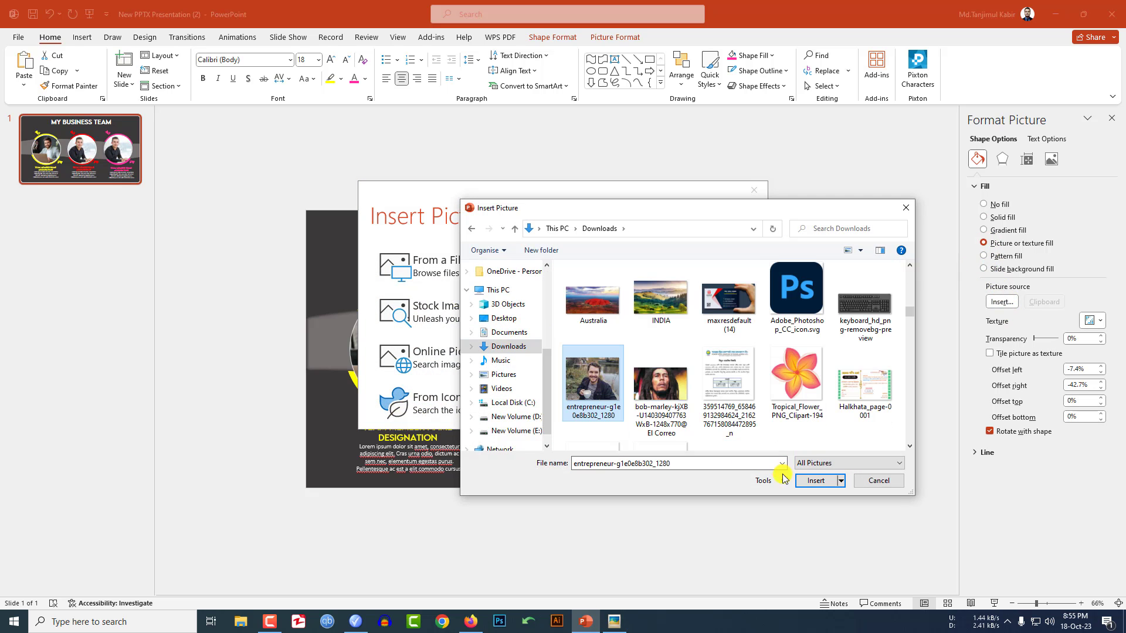
pyautogui.click(816, 481)
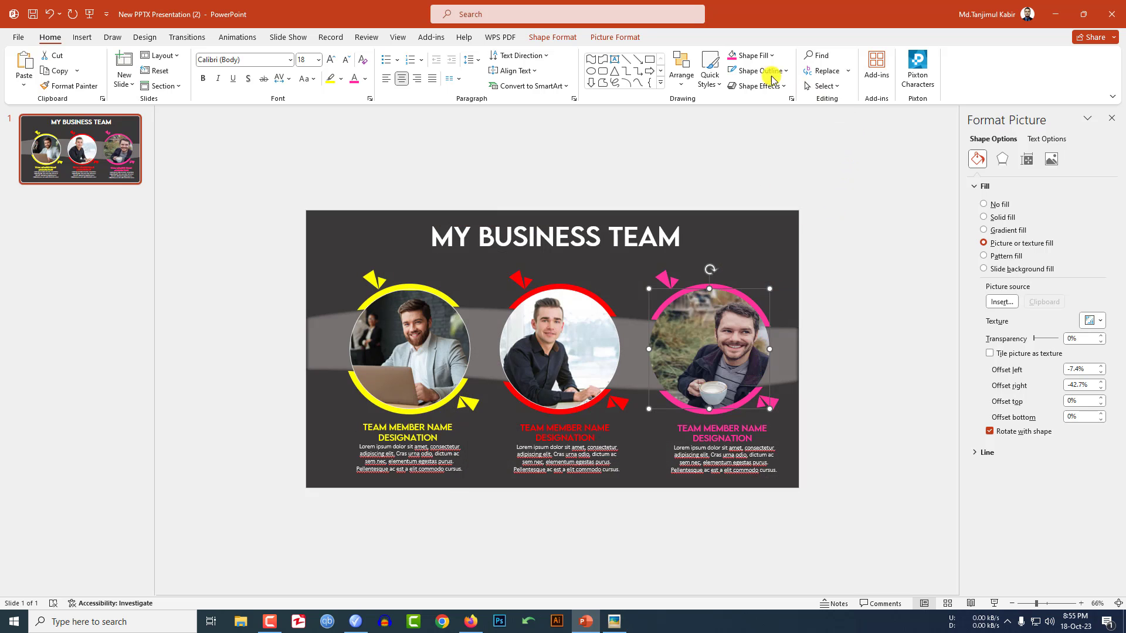
# Crop the pink circle's photo to fill and remove its outline.
pyautogui.click(632, 39)
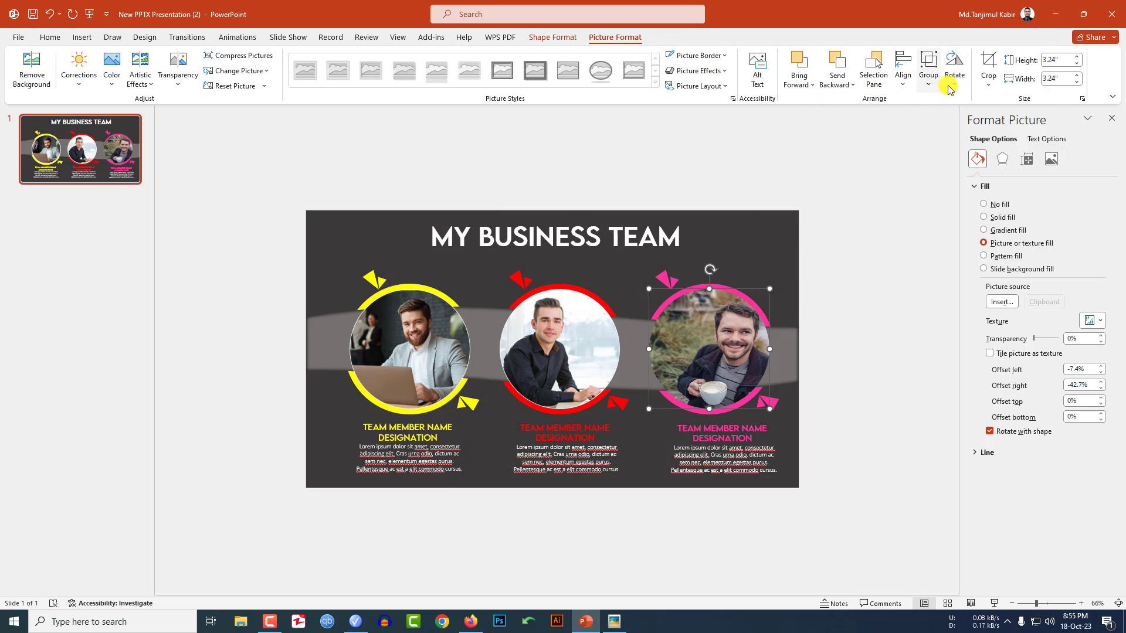
pyautogui.click(987, 87)
pyautogui.click(1003, 151)
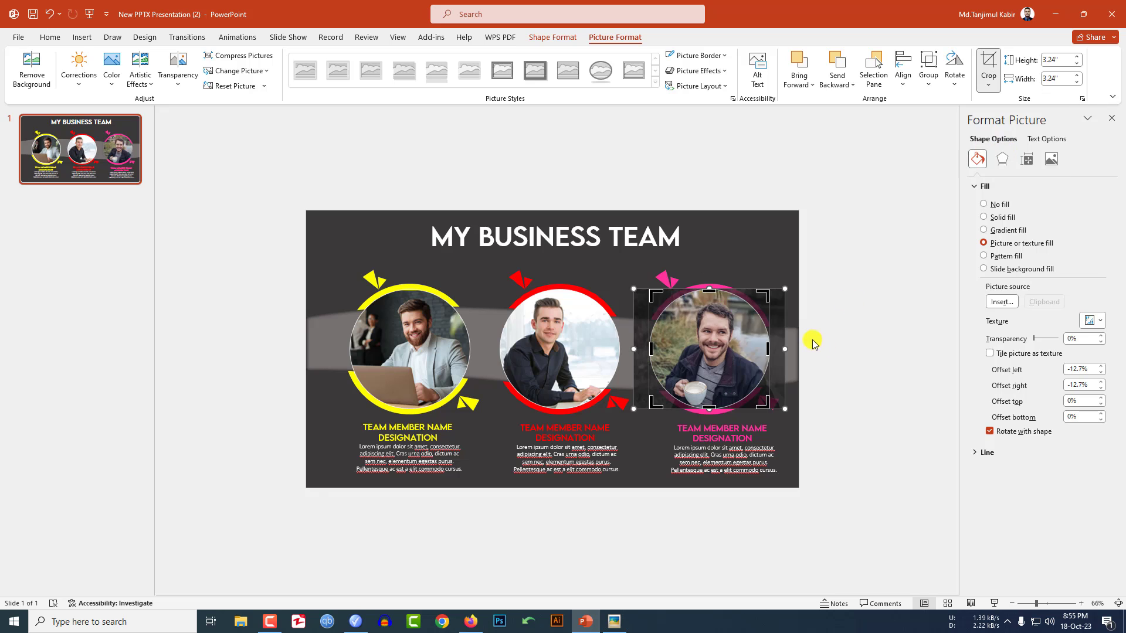
pyautogui.click(811, 350)
pyautogui.click(751, 329)
pyautogui.click(727, 61)
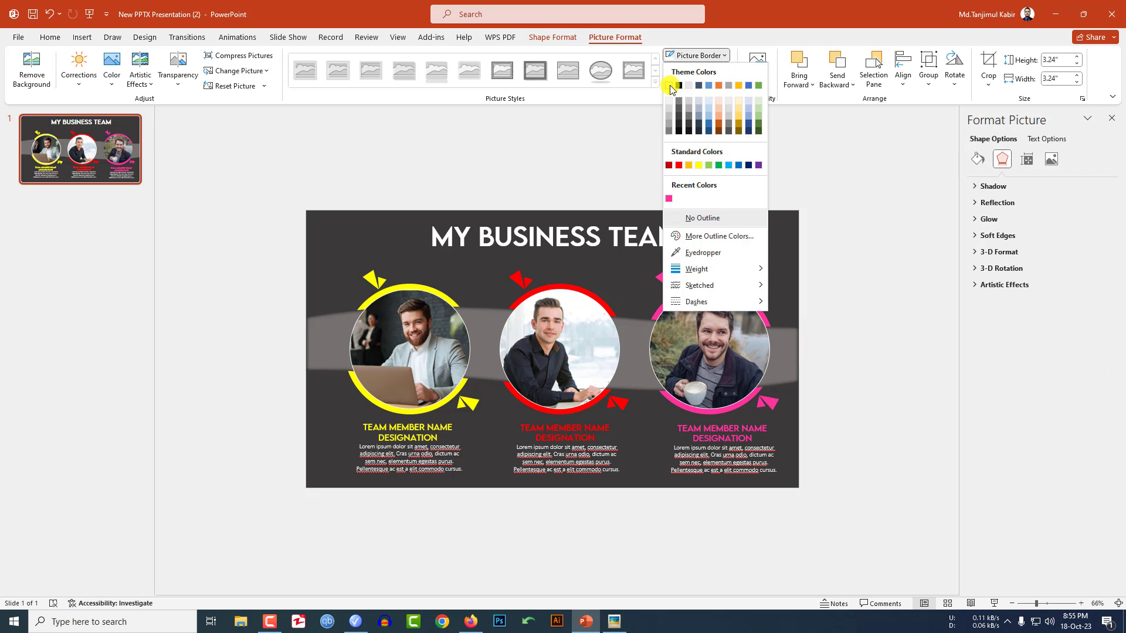
pyautogui.click(842, 290)
pyautogui.click(843, 290)
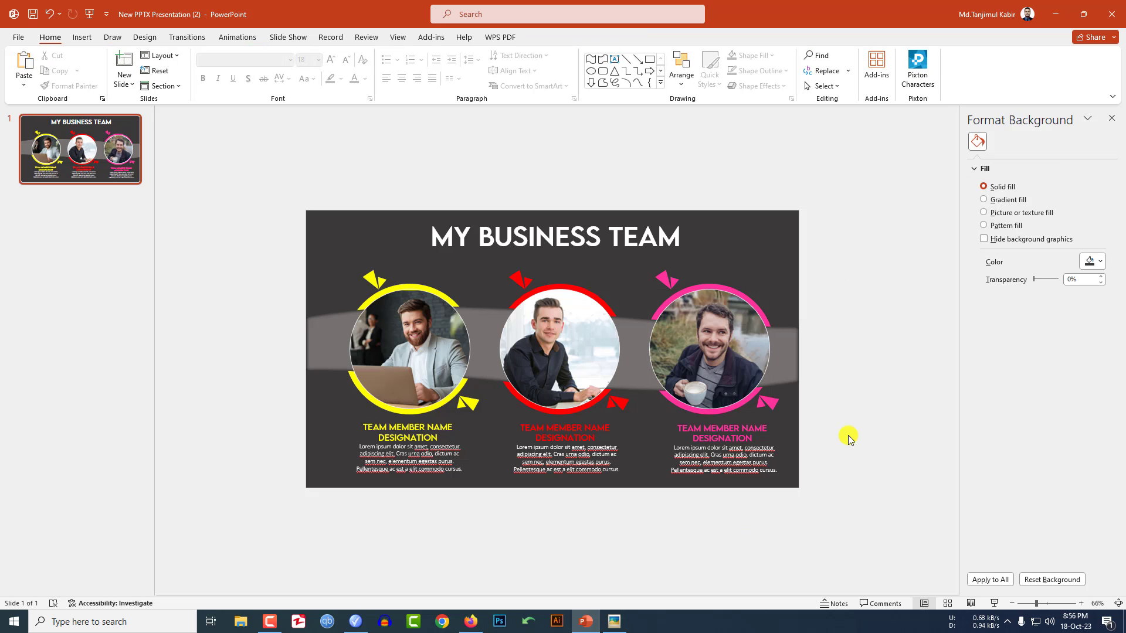